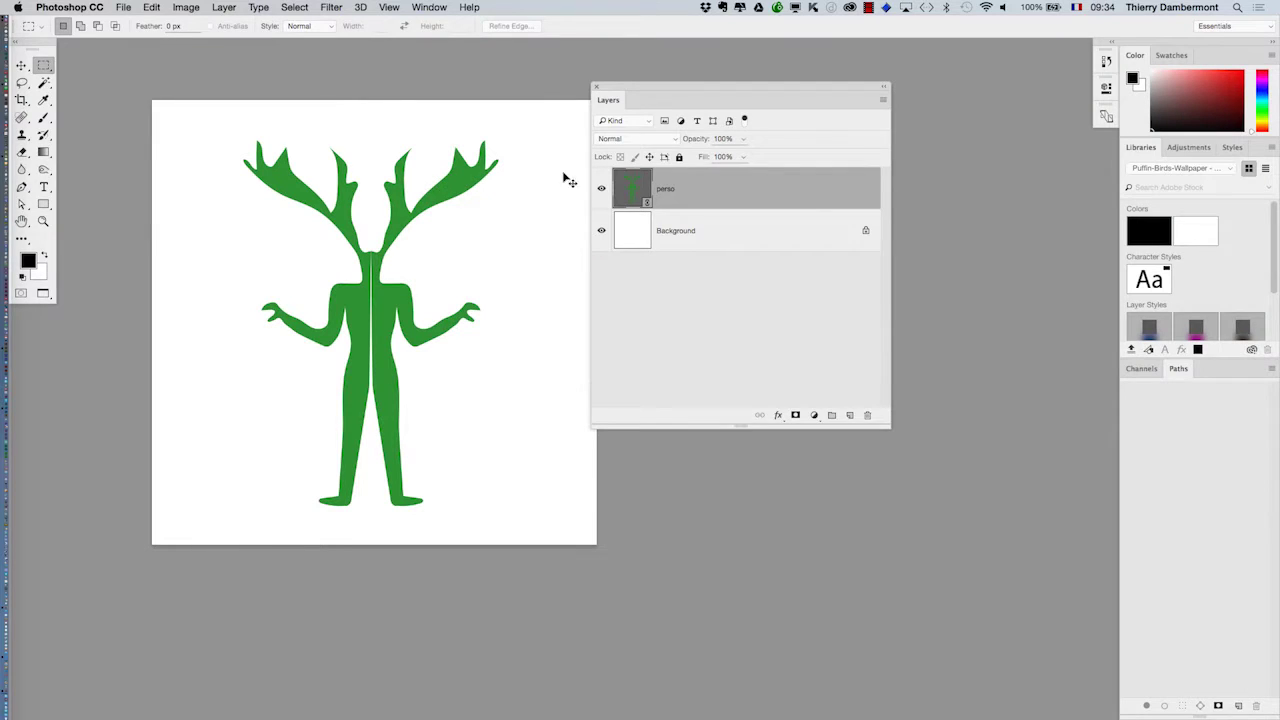
- Leave Photoshop and bring Illustrator to the front with the app switcher
key(super+Tab)
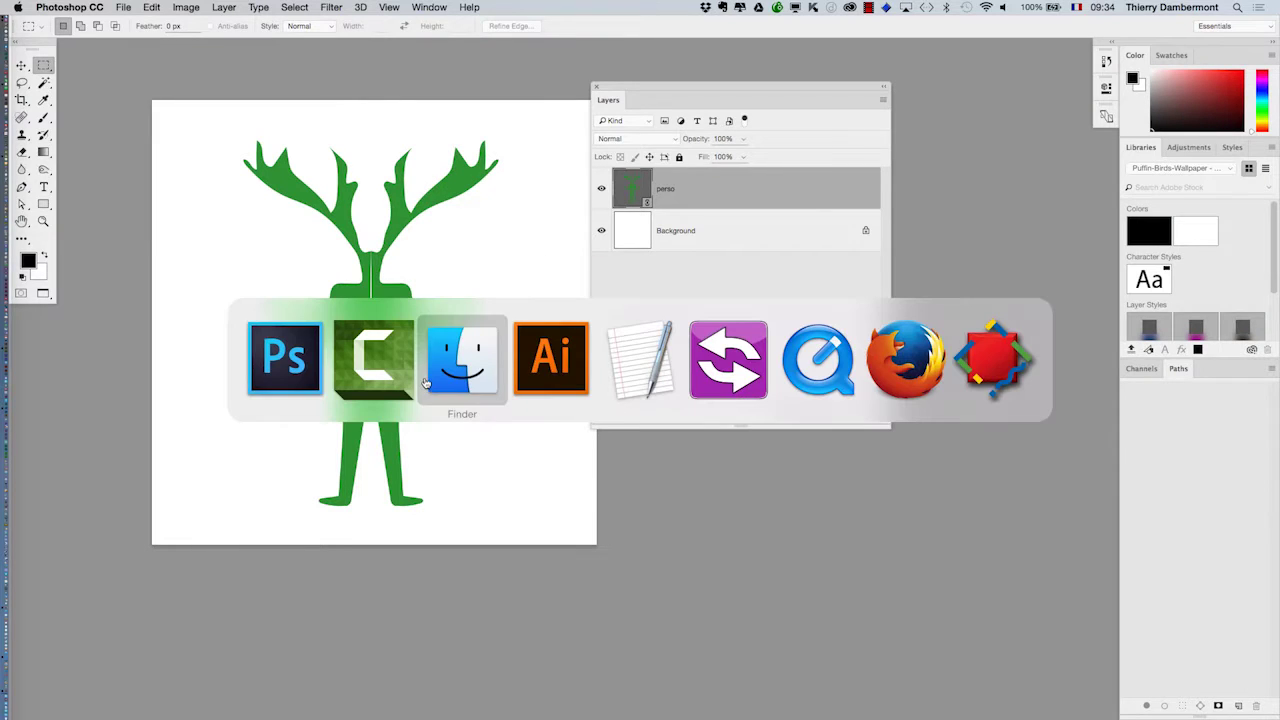
click(546, 377)
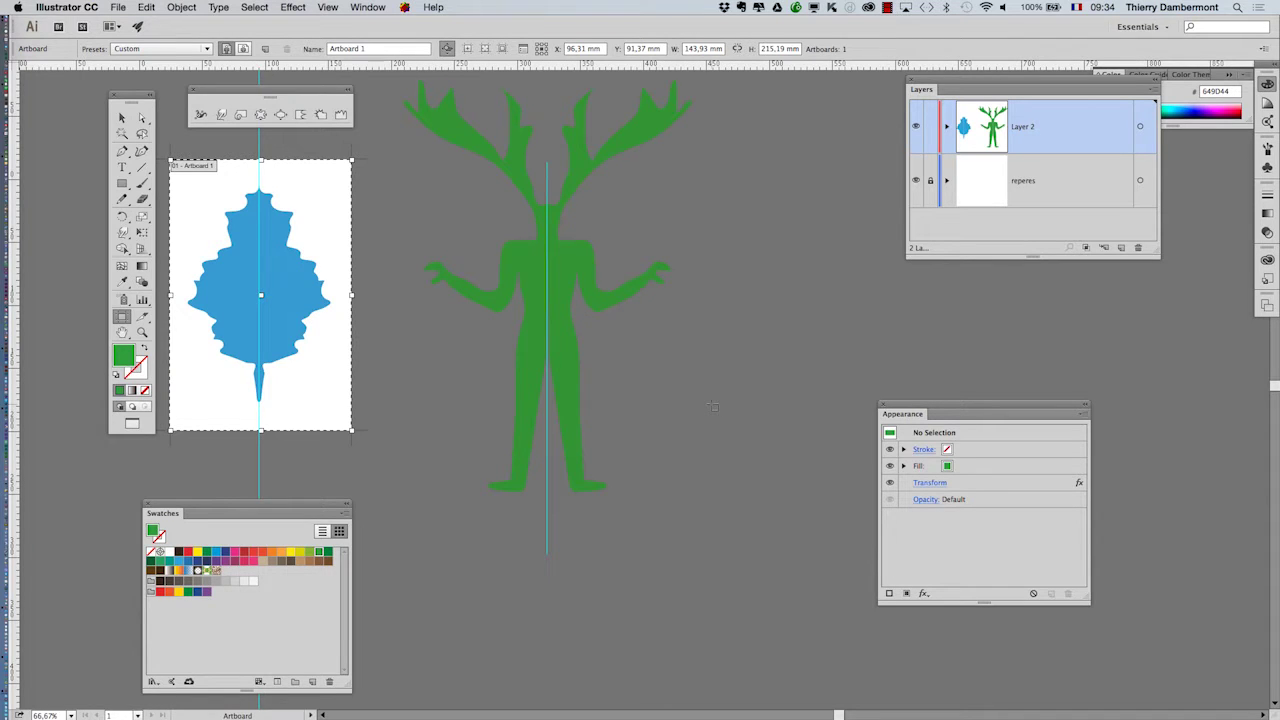
- Close the open Illustrator drawings and reopen perso.ai from the recent files
key(super+w)
key(super+w)
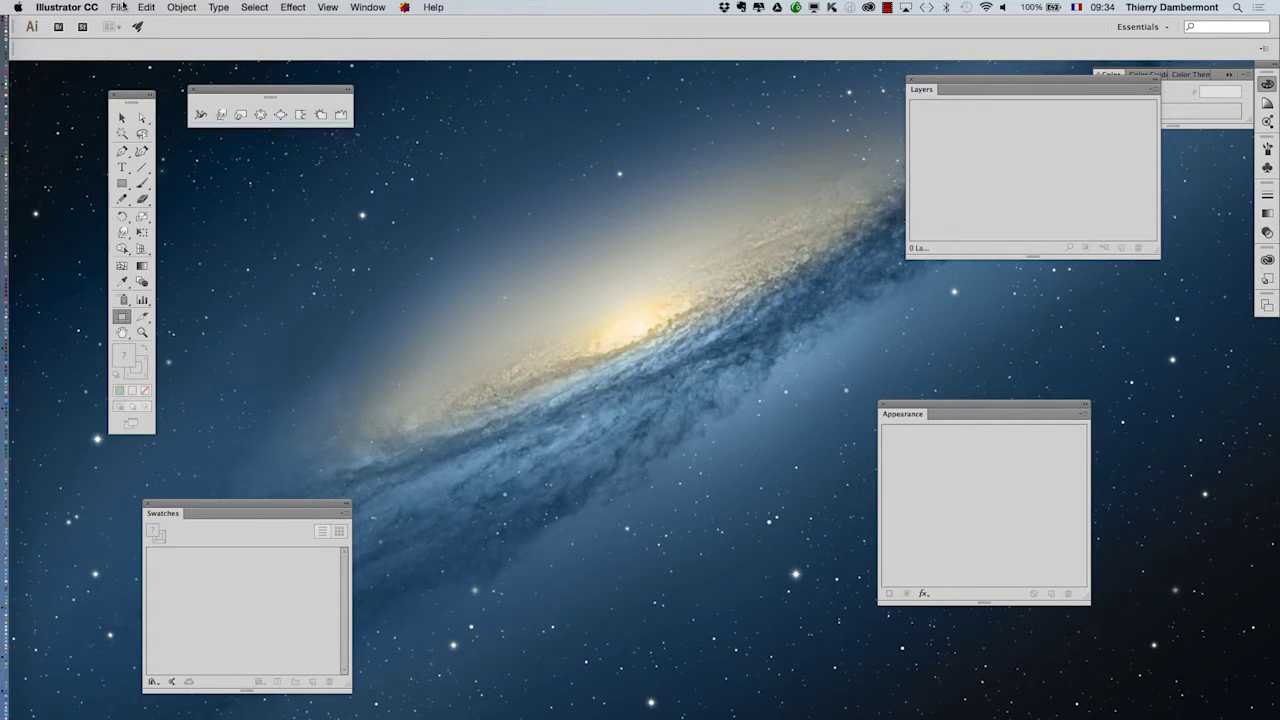
click(123, 7)
mouse_move(60, 56)
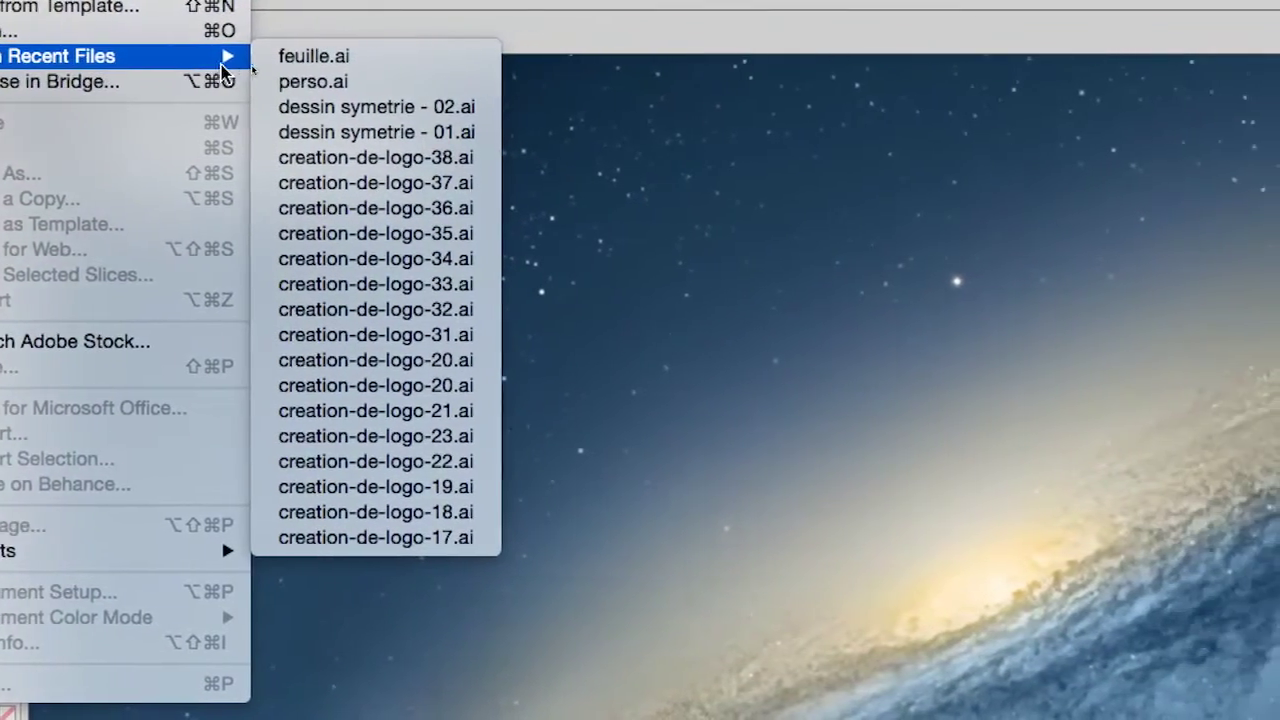
click(310, 81)
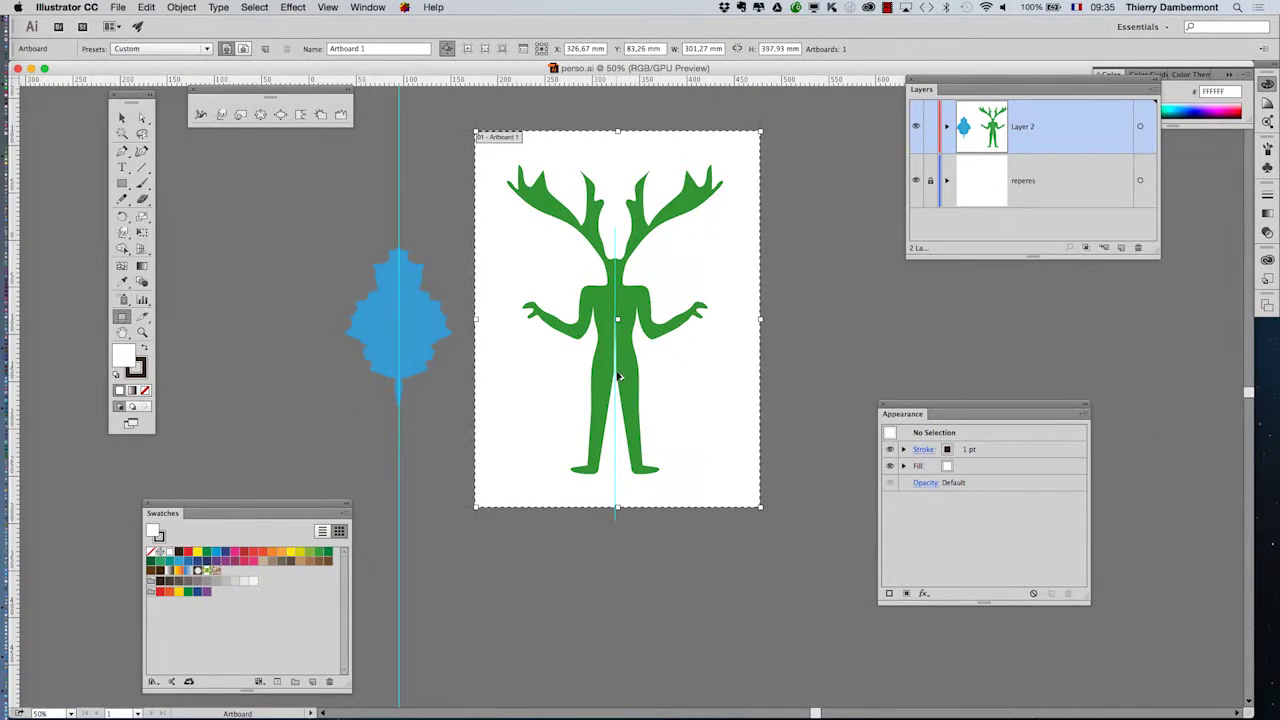
- Select the green figure's path with Direct Selection and shift it slightly right
scroll(617, 377, up, 4)
click(144, 119)
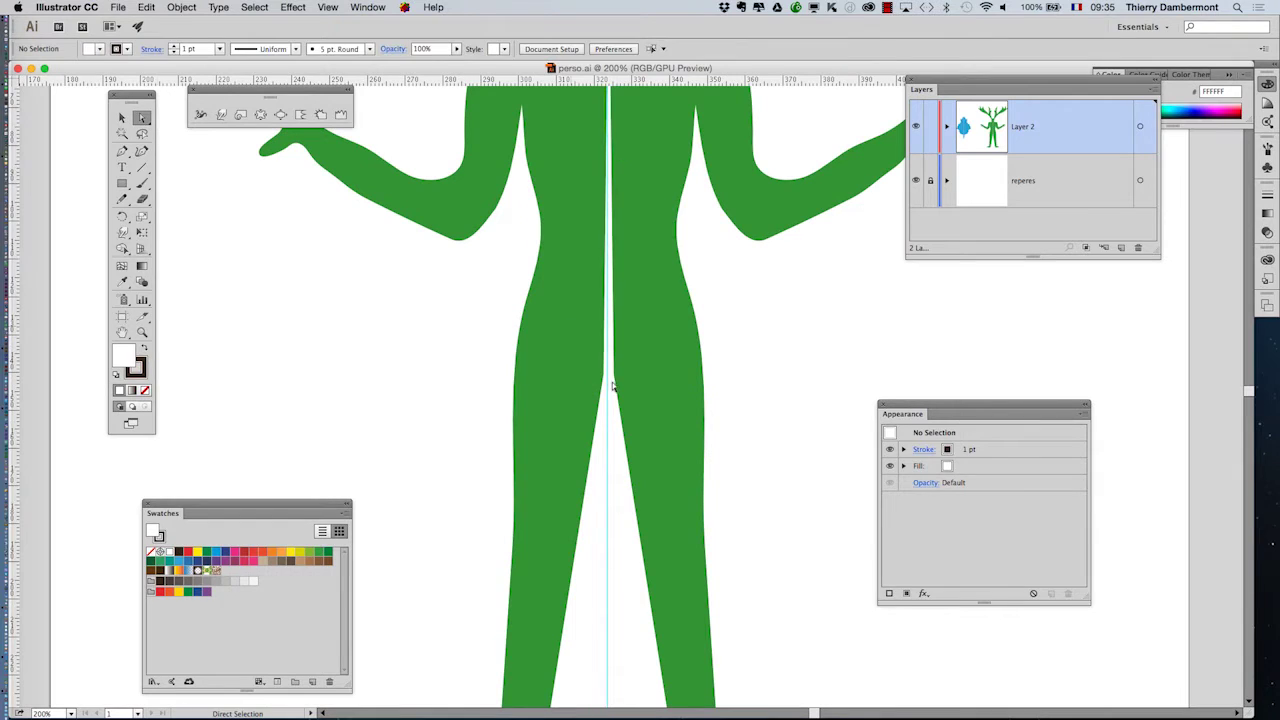
click(604, 376)
drag(604, 376, 609, 378)
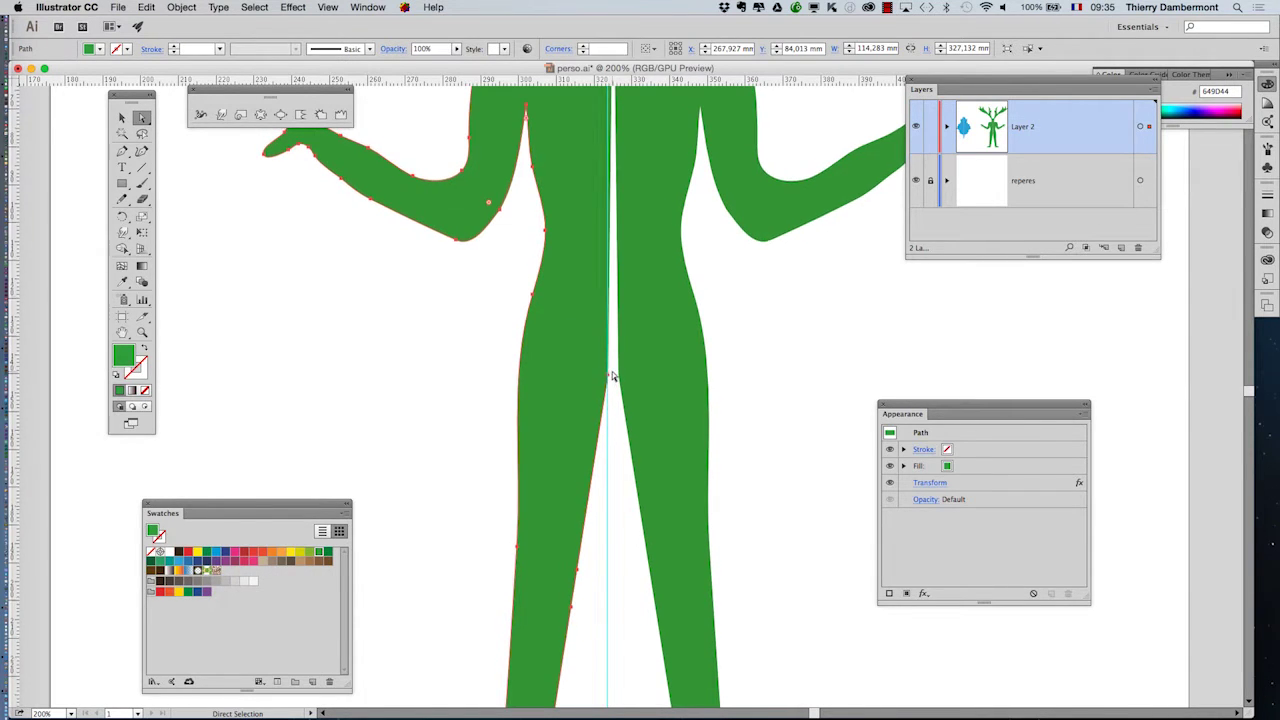
- Zoom in and move the neck-top anchor point onto the vertical centre guide
scroll(609, 377, up, 2)
scroll(610, 376, up, 1)
scroll(612, 375, up, 3)
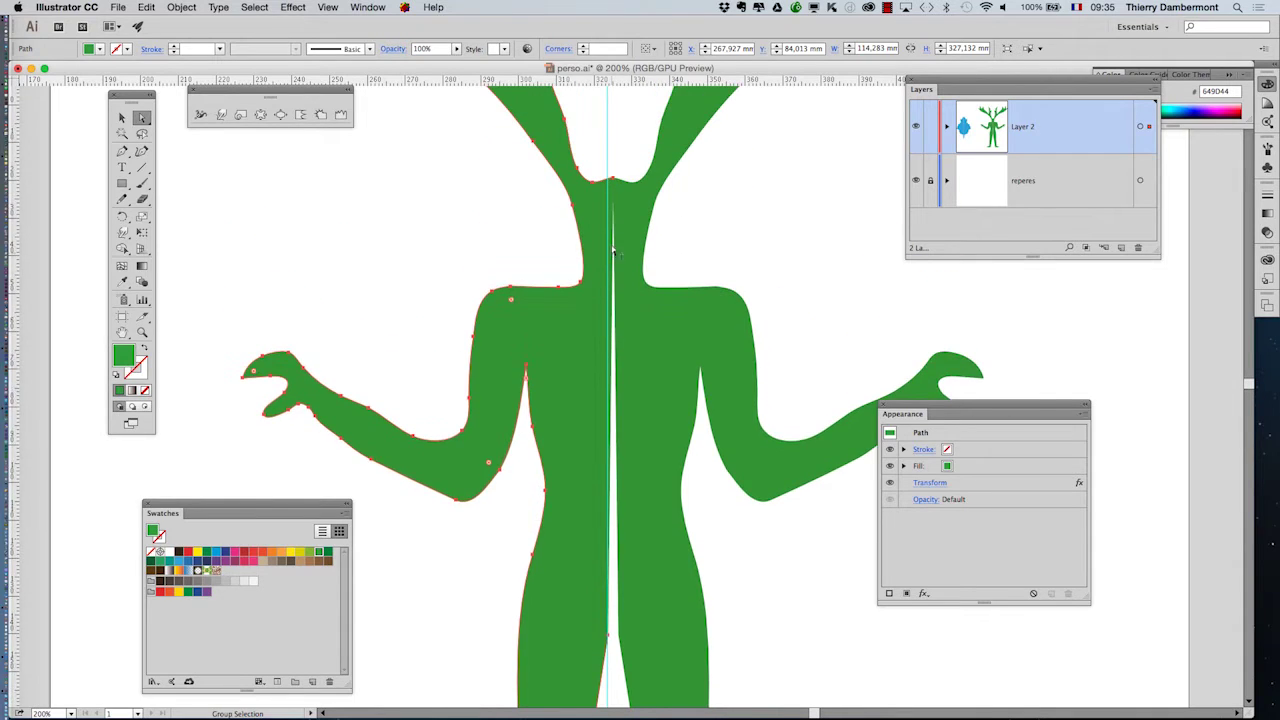
scroll(611, 246, up, 2)
scroll(620, 230, up, 3)
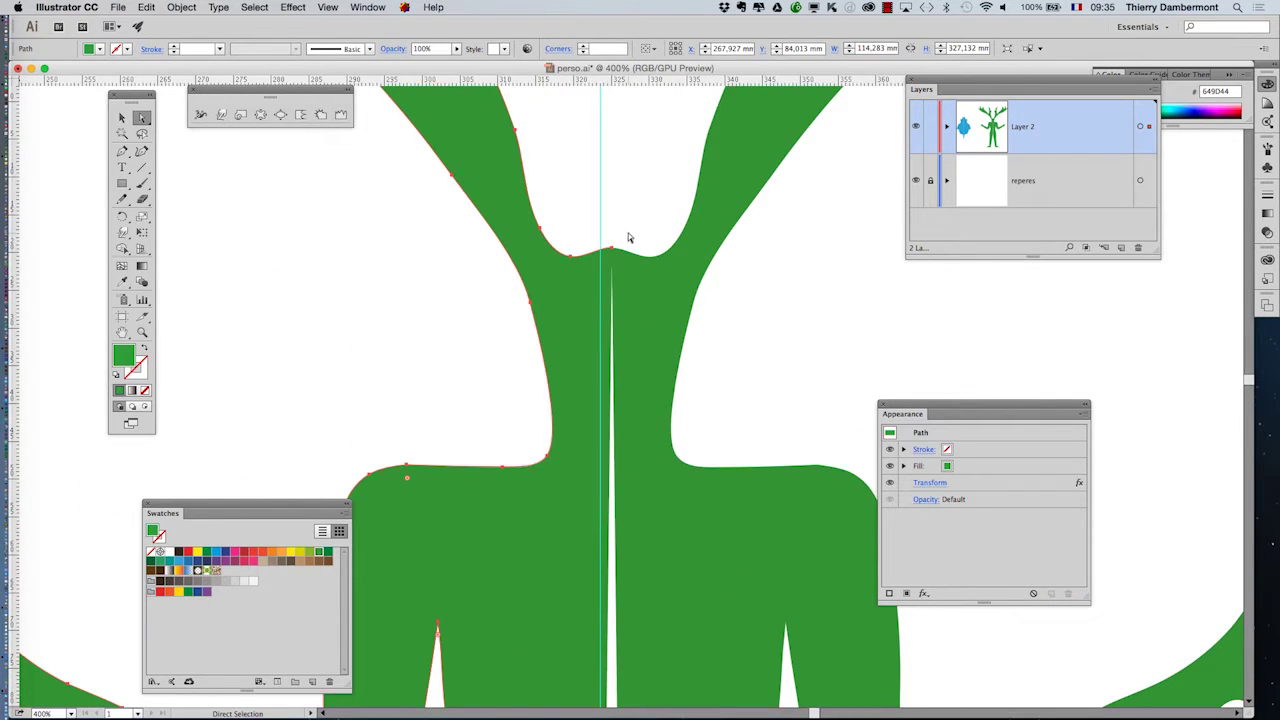
click(629, 237)
drag(606, 248, 601, 262)
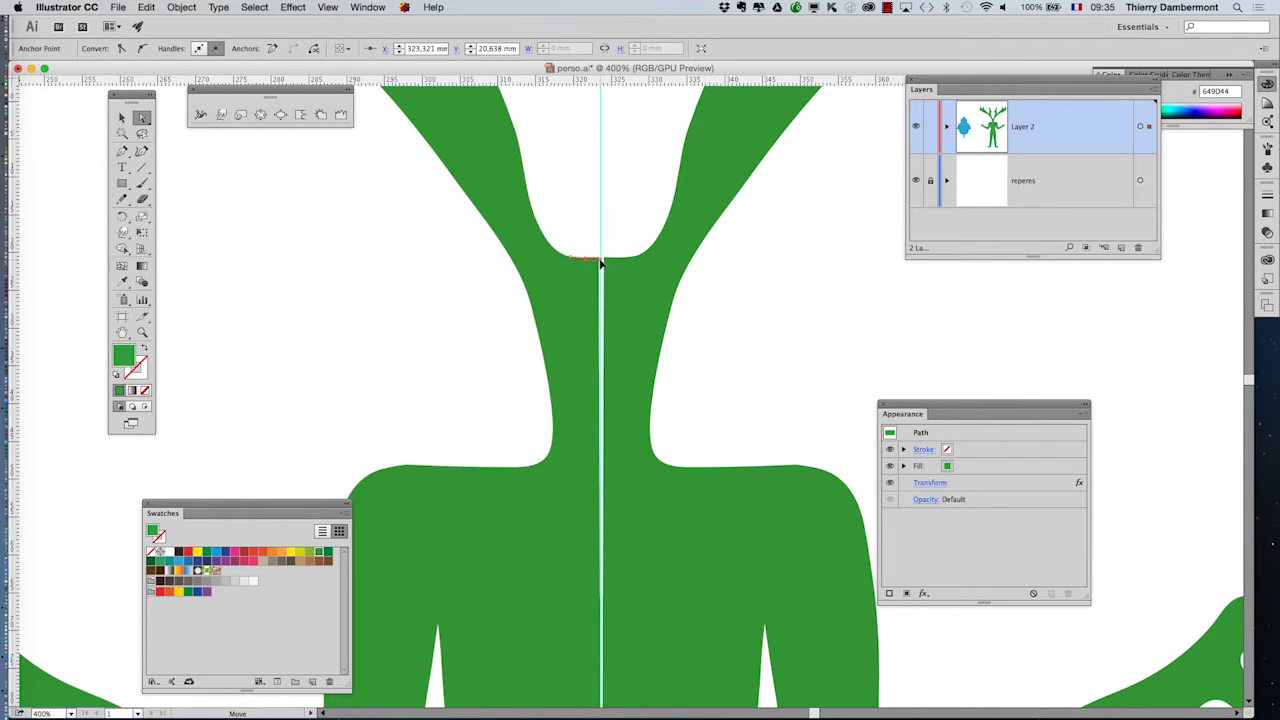
- Move the crotch anchor point onto the centre guide at about x 323,5 mm
scroll(601, 262, up, 3)
scroll(601, 263, up, 3)
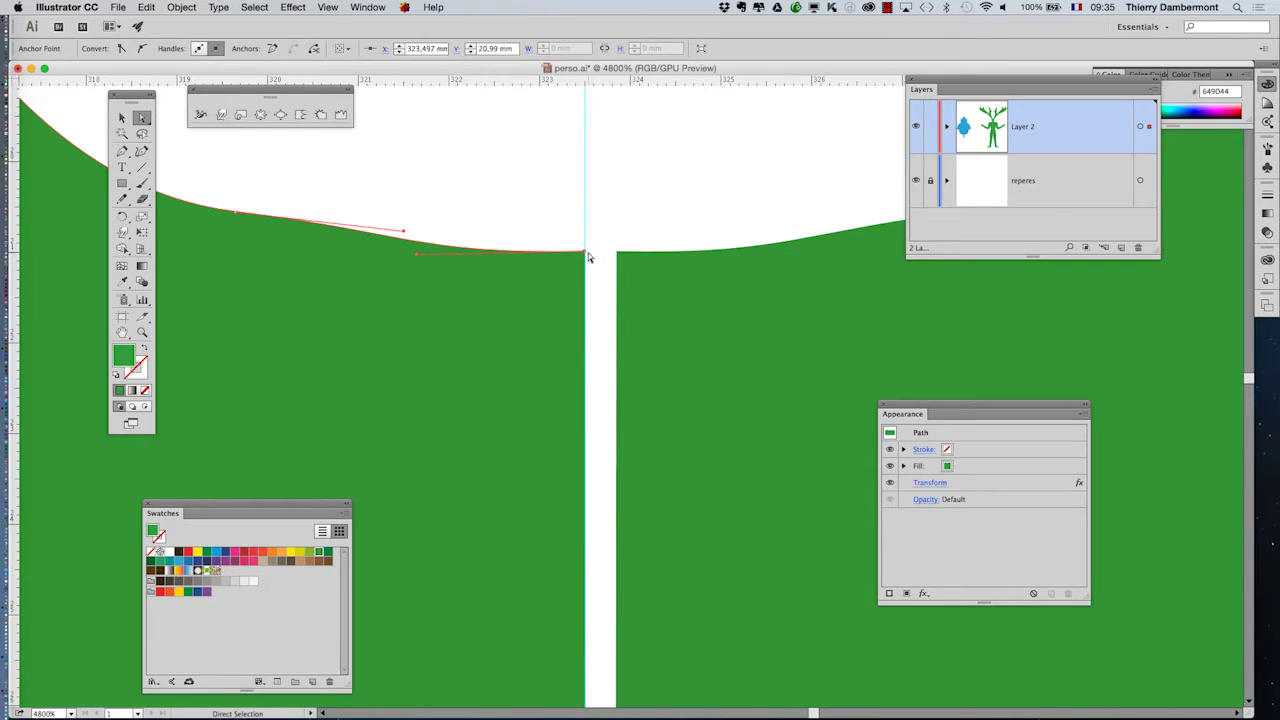
scroll(595, 295, down, 4)
scroll(595, 302, down, 3)
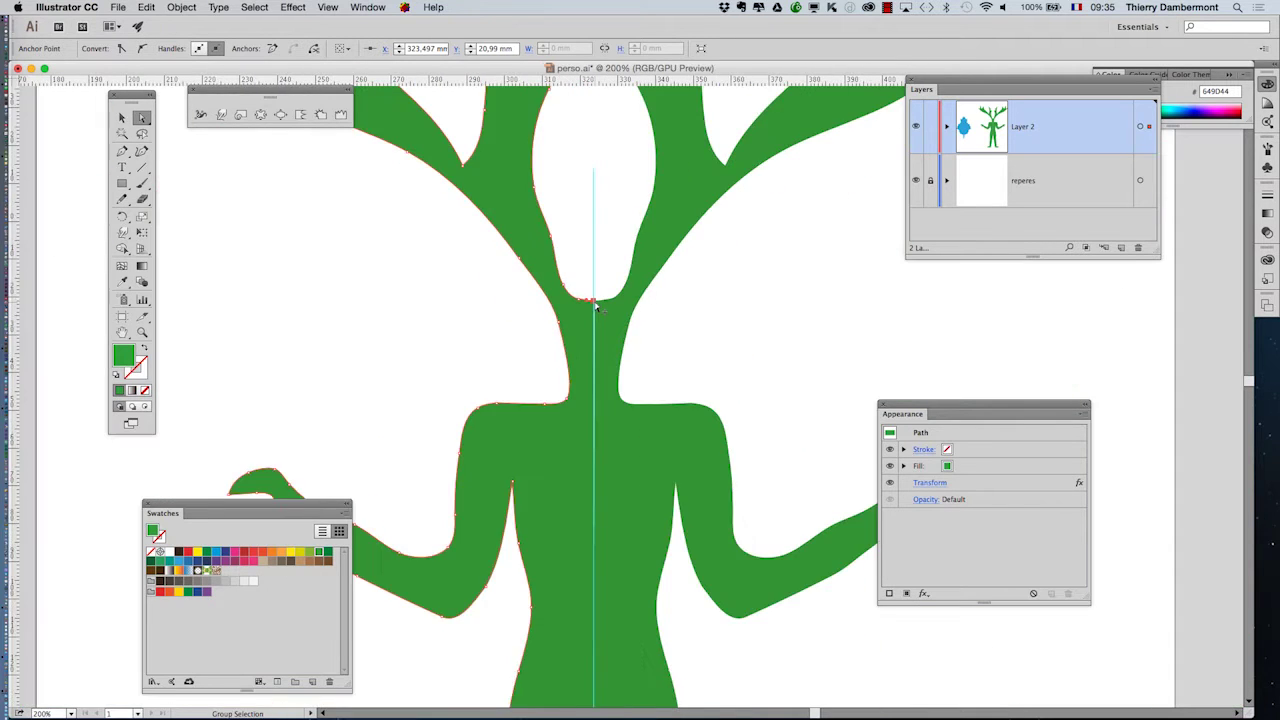
scroll(595, 300, down, 2)
scroll(594, 560, down, 3)
scroll(591, 440, up, 5)
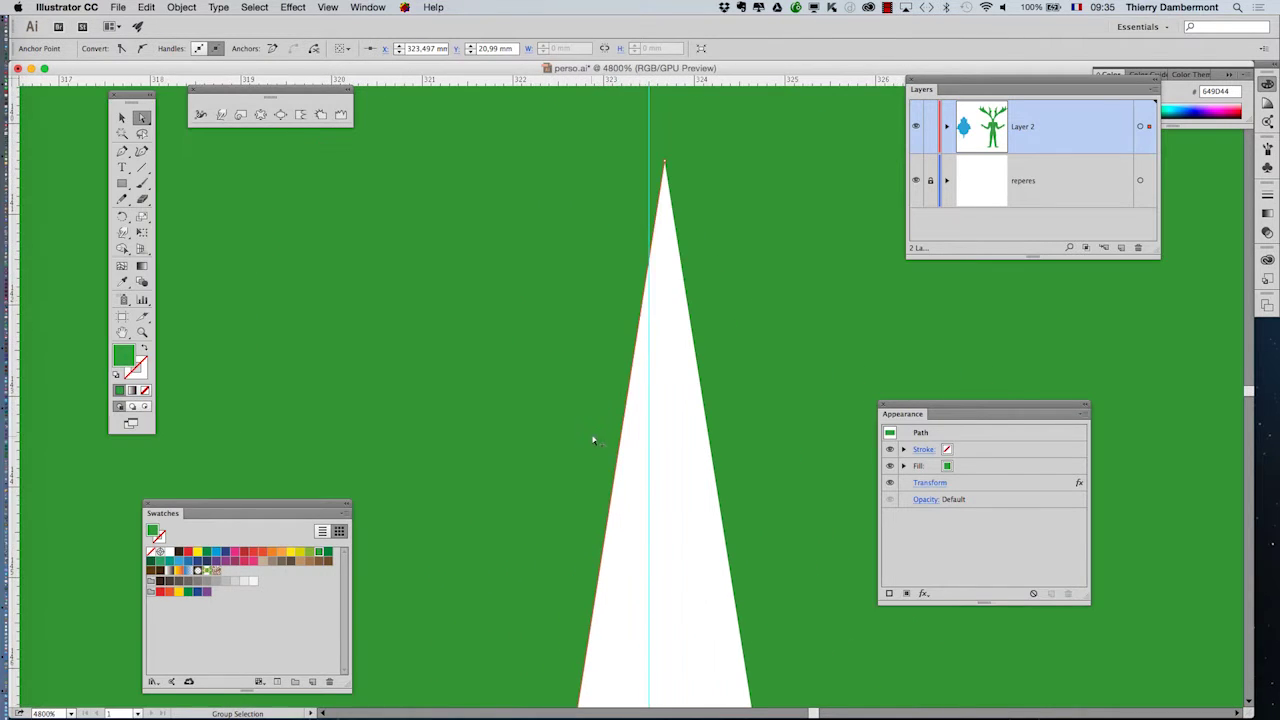
mouse_move(665, 165)
mouse_down()
mouse_move(650, 185)
mouse_move(644, 421)
mouse_up()
scroll(668, 228, down, 2)
scroll(666, 223, down, 3)
scroll(645, 390, up, 1)
scroll(630, 260, up, 3)
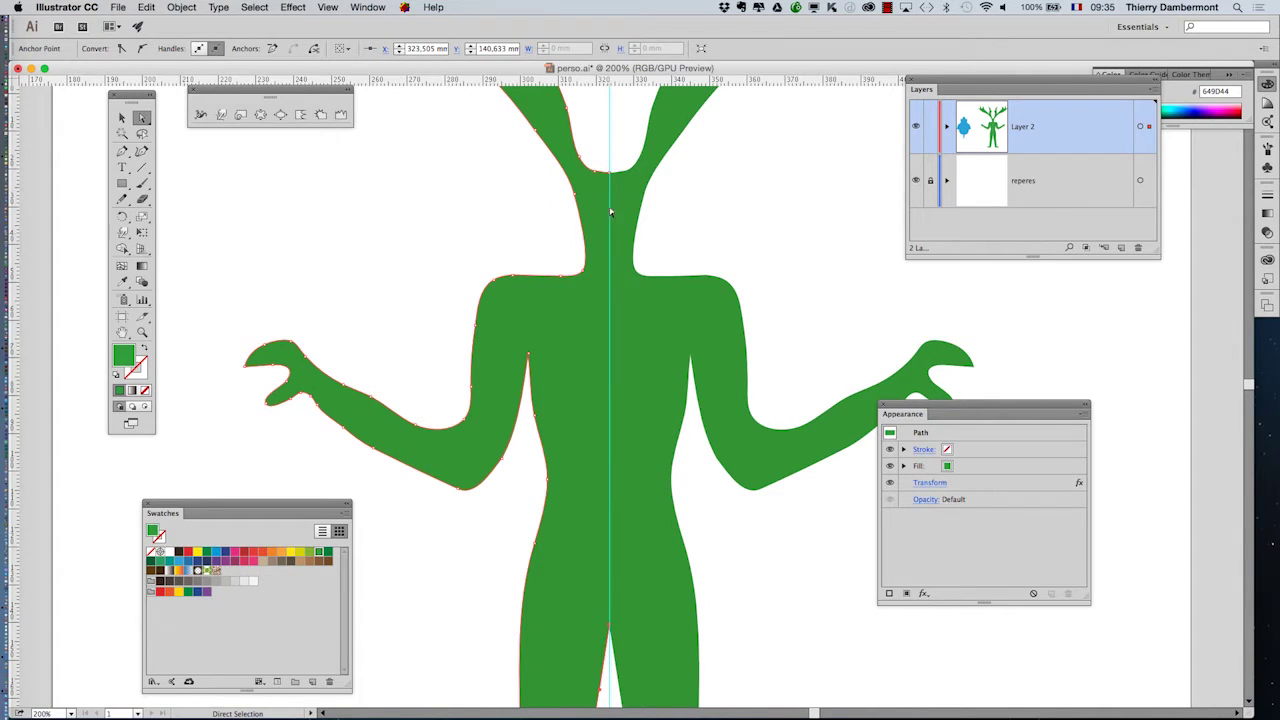
- Zoom in heavily and pan to bring the top of the neck into view
scroll(605, 175, up, 5)
scroll(631, 180, up, 3)
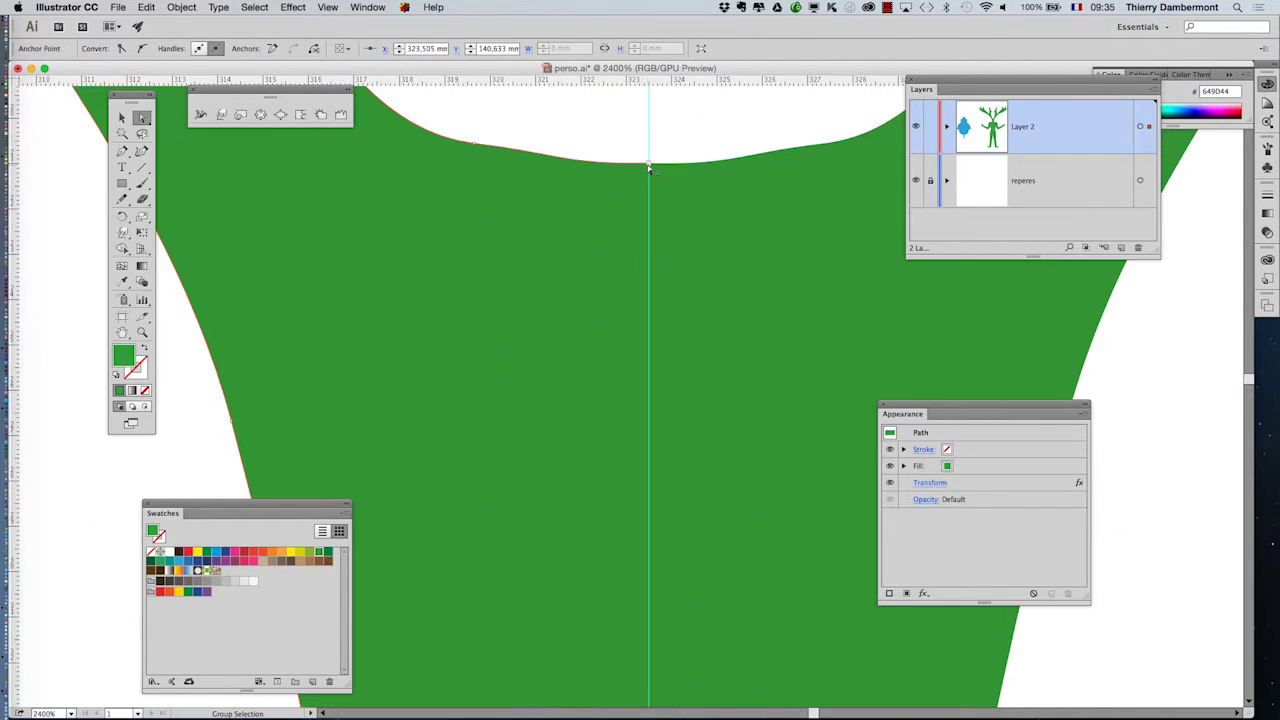
scroll(648, 168, up, 3)
scroll(651, 171, up, 3)
scroll(575, 196, up, 3)
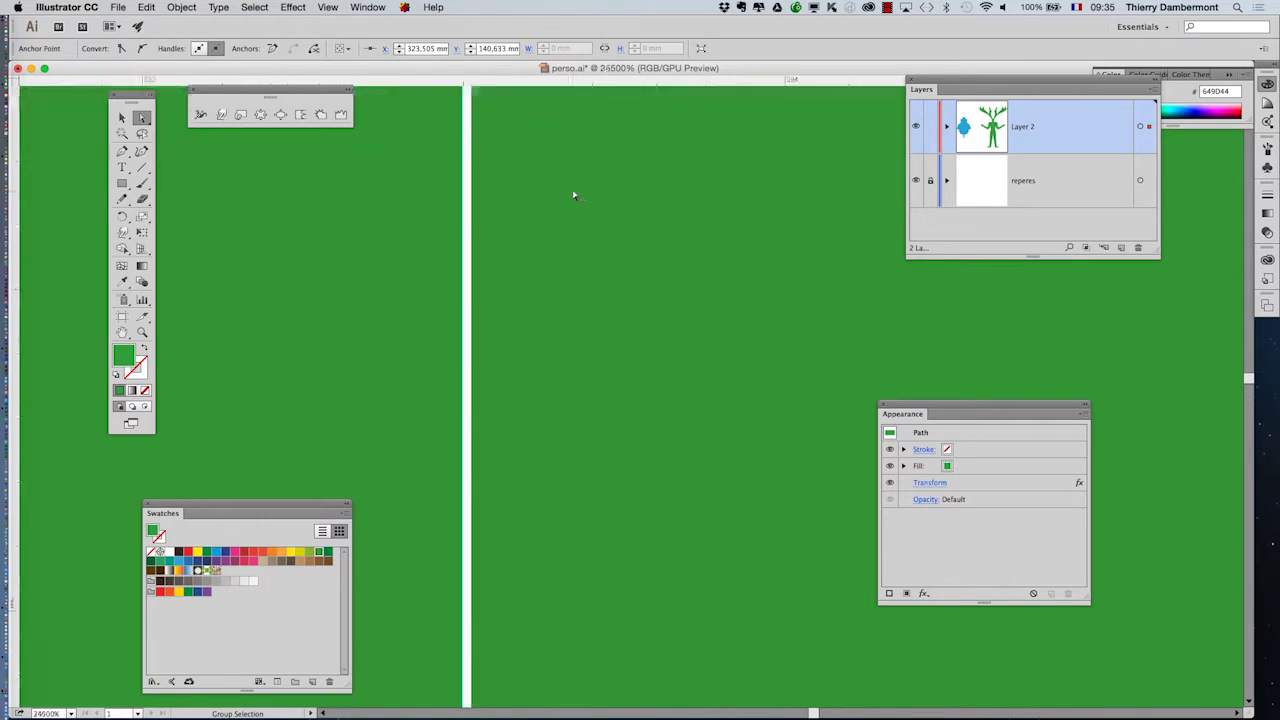
scroll(600, 177, up, 2)
drag(609, 197, 627, 608)
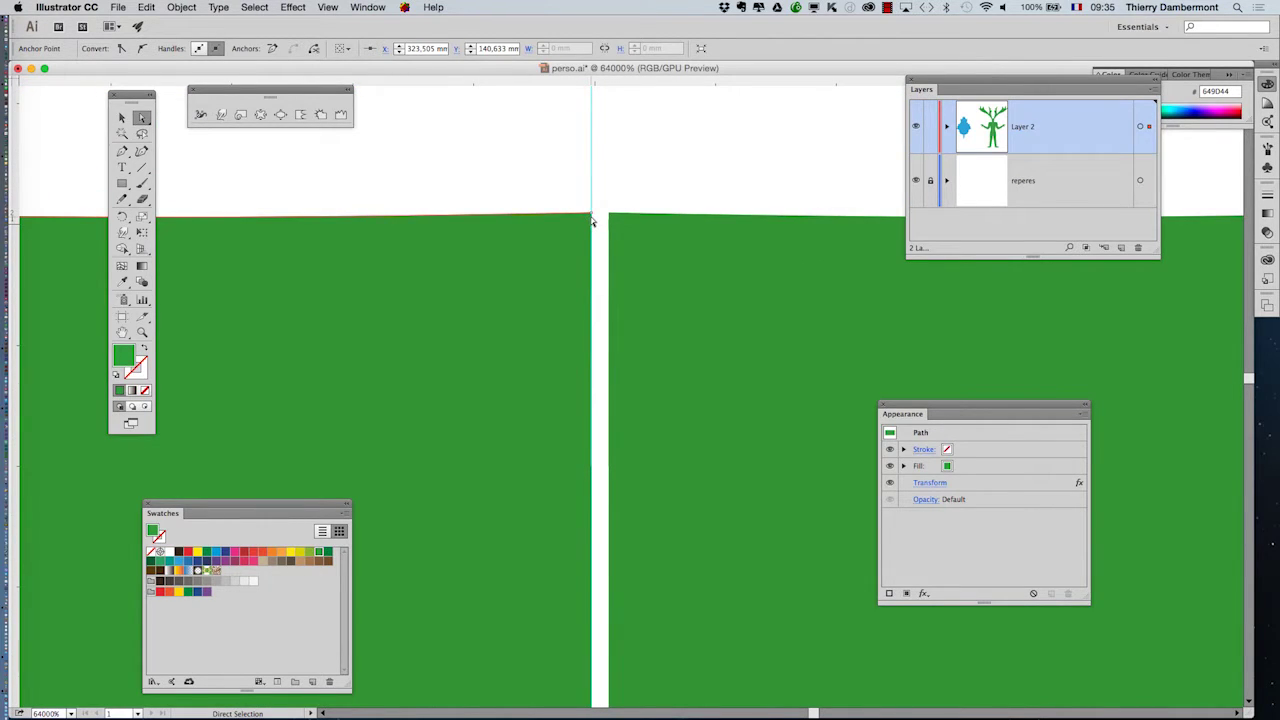
- Nudge the leg-gap tip anchor onto the guide at x 323,494 mm, y 140,646 mm
scroll(625, 404, down, 2)
scroll(625, 404, down, 3)
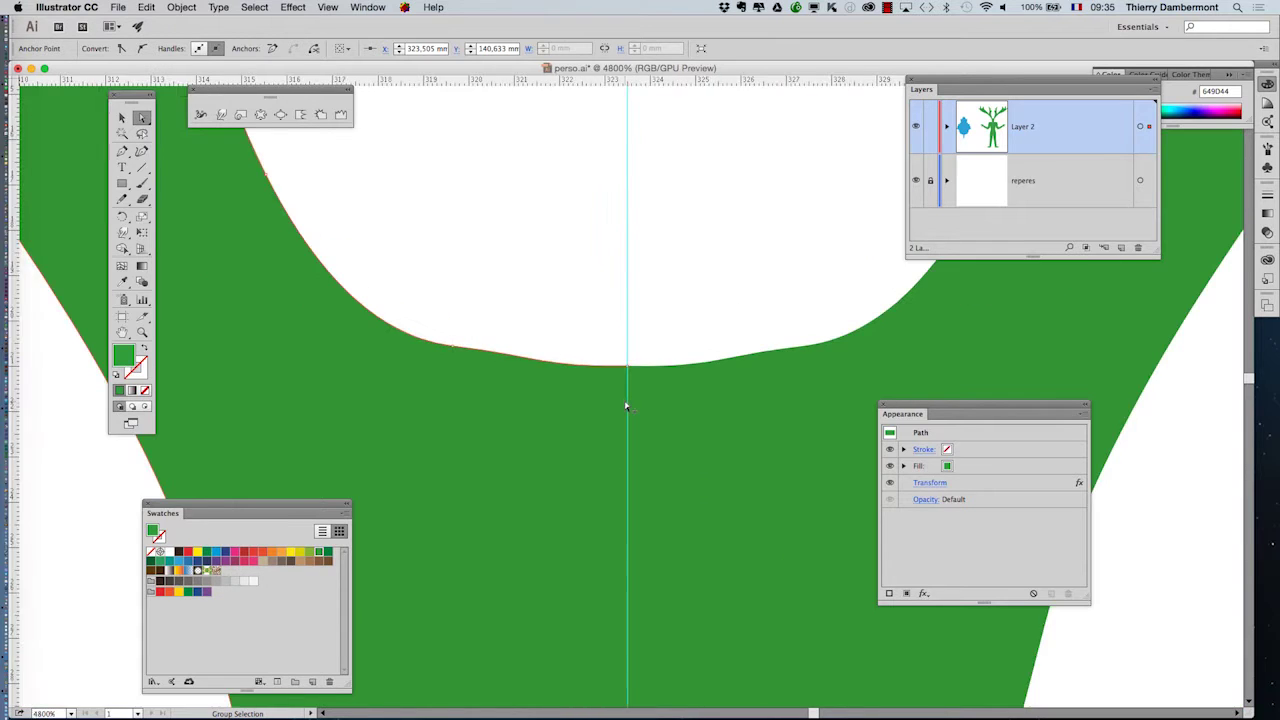
scroll(629, 454, down, 5)
scroll(631, 534, down, 10)
scroll(631, 534, down, 10)
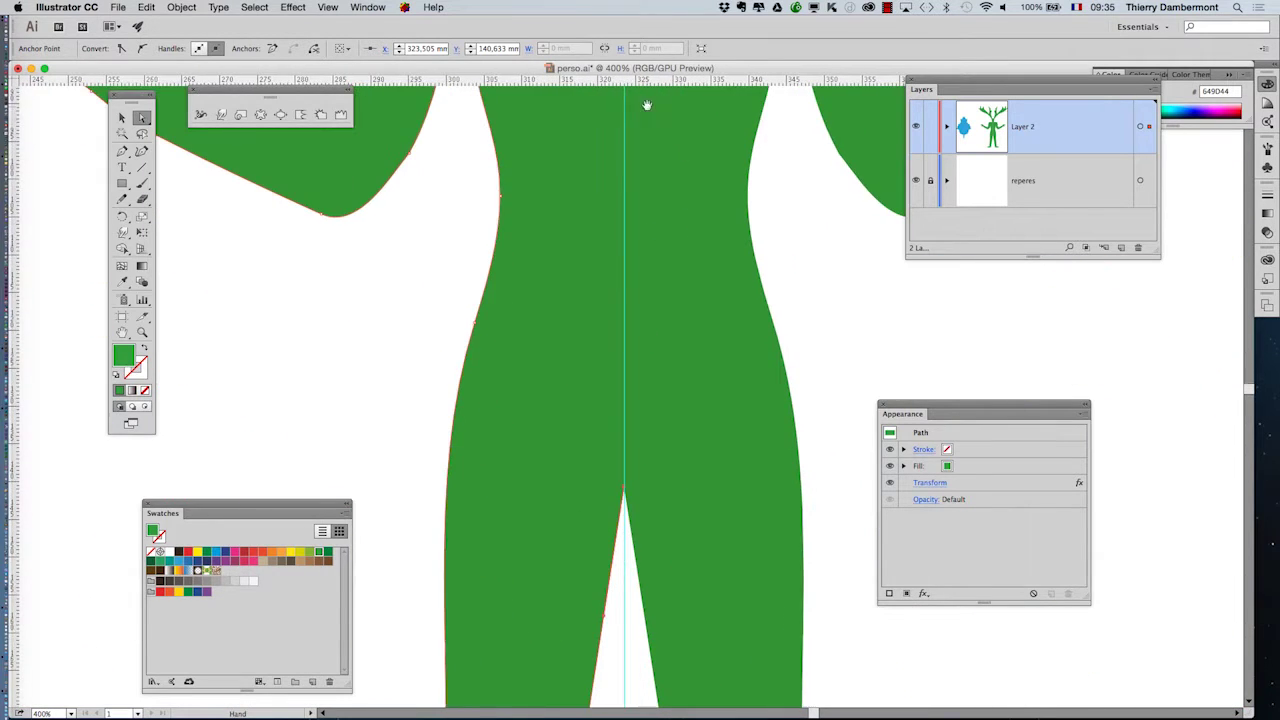
scroll(640, 530, up, 5)
scroll(631, 520, up, 3)
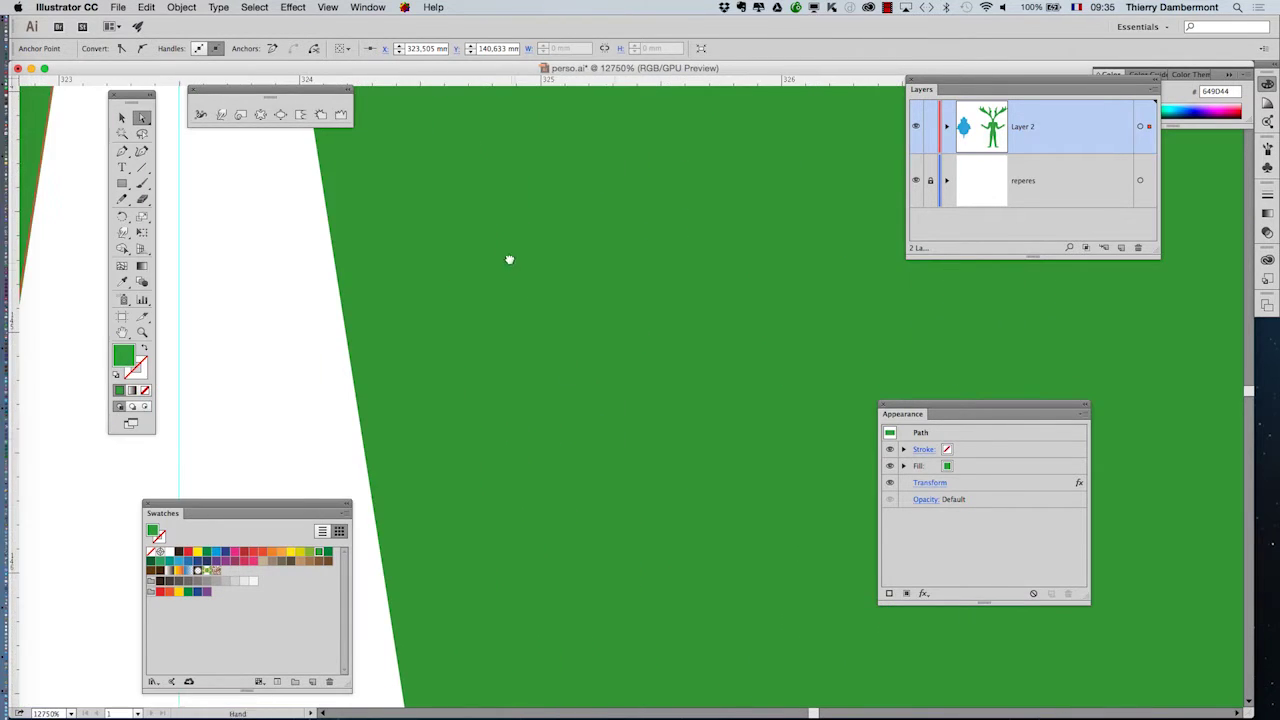
drag(509, 260, 801, 662)
scroll(801, 662, up, 8)
scroll(560, 366, up, 3)
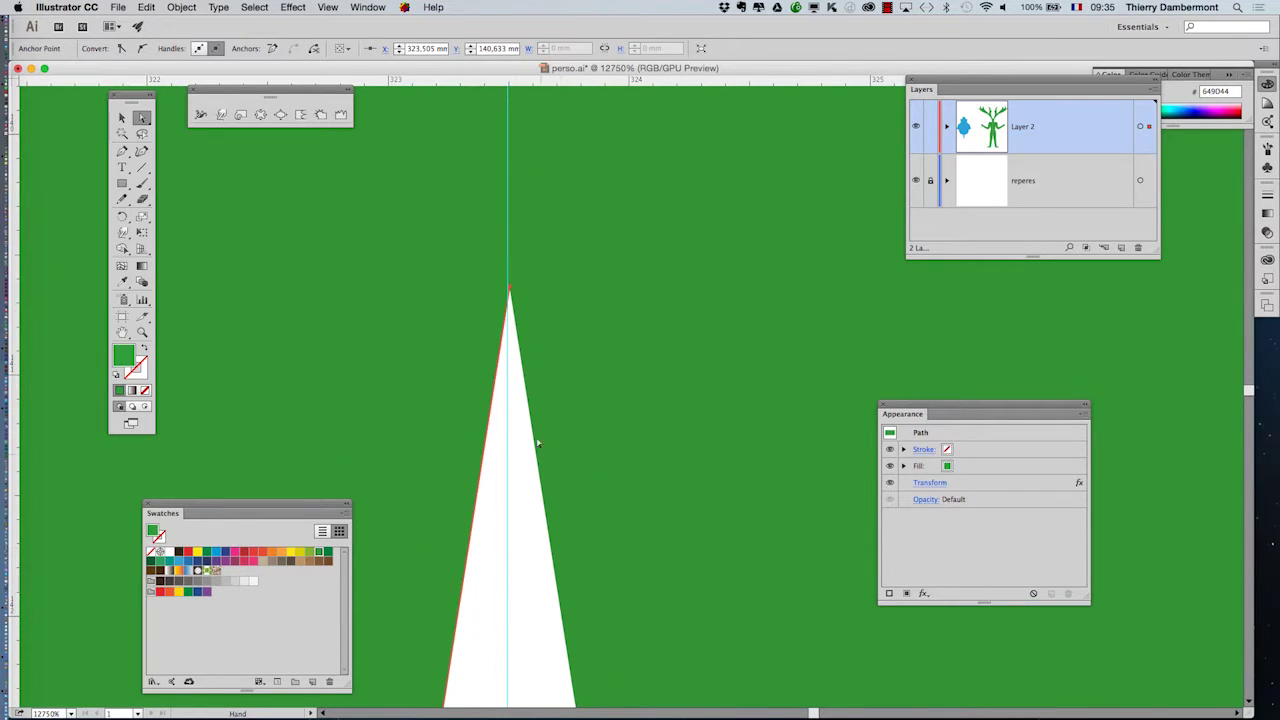
click(513, 278)
click(510, 291)
drag(508, 291, 510, 308)
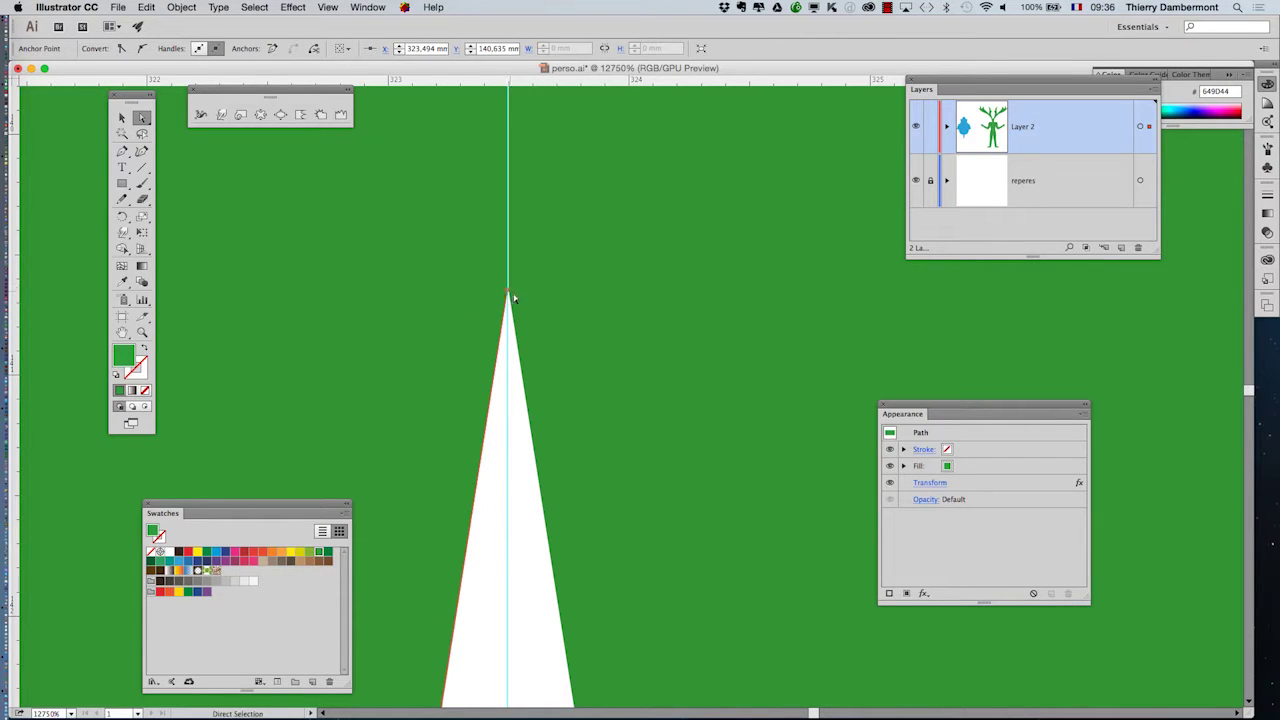
- Zoom back out and switch to the Warp tool
scroll(535, 318, down, 3)
scroll(525, 322, down, 5)
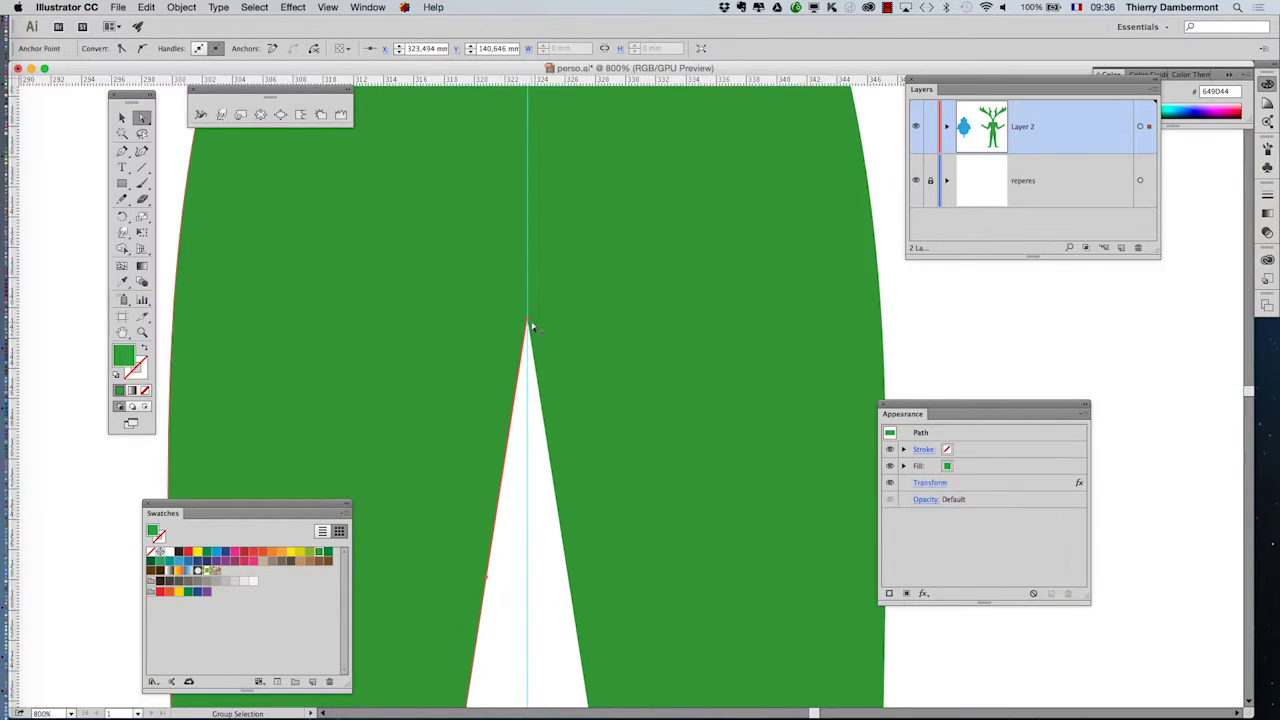
scroll(530, 325, down, 4)
scroll(530, 325, down, 3)
scroll(579, 312, down, 1)
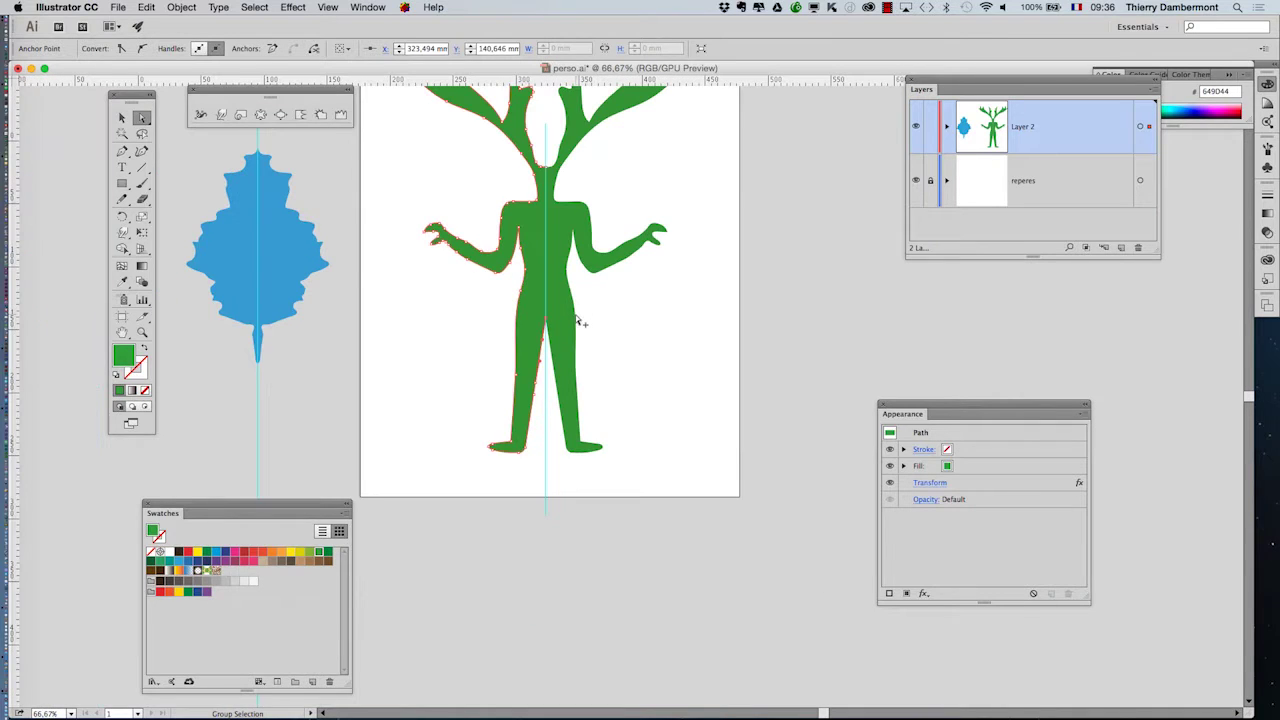
scroll(630, 400, up, 3)
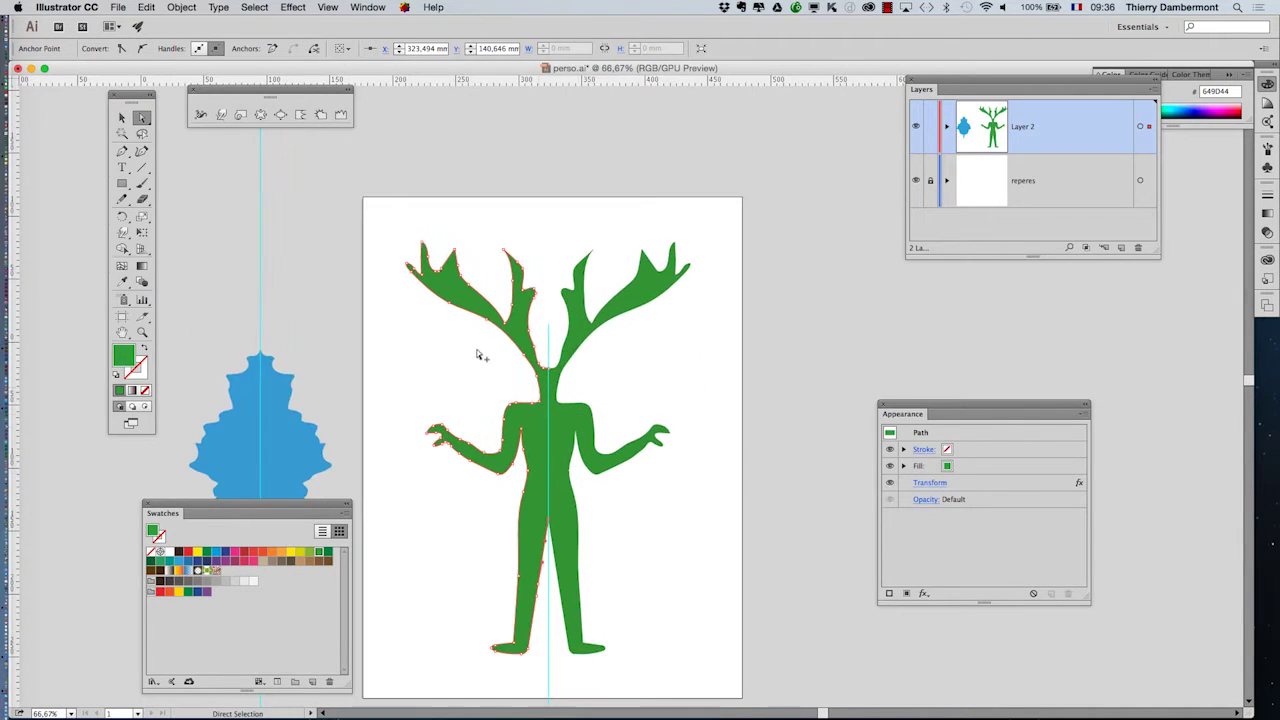
scroll(470, 350, up, 1)
click(124, 231)
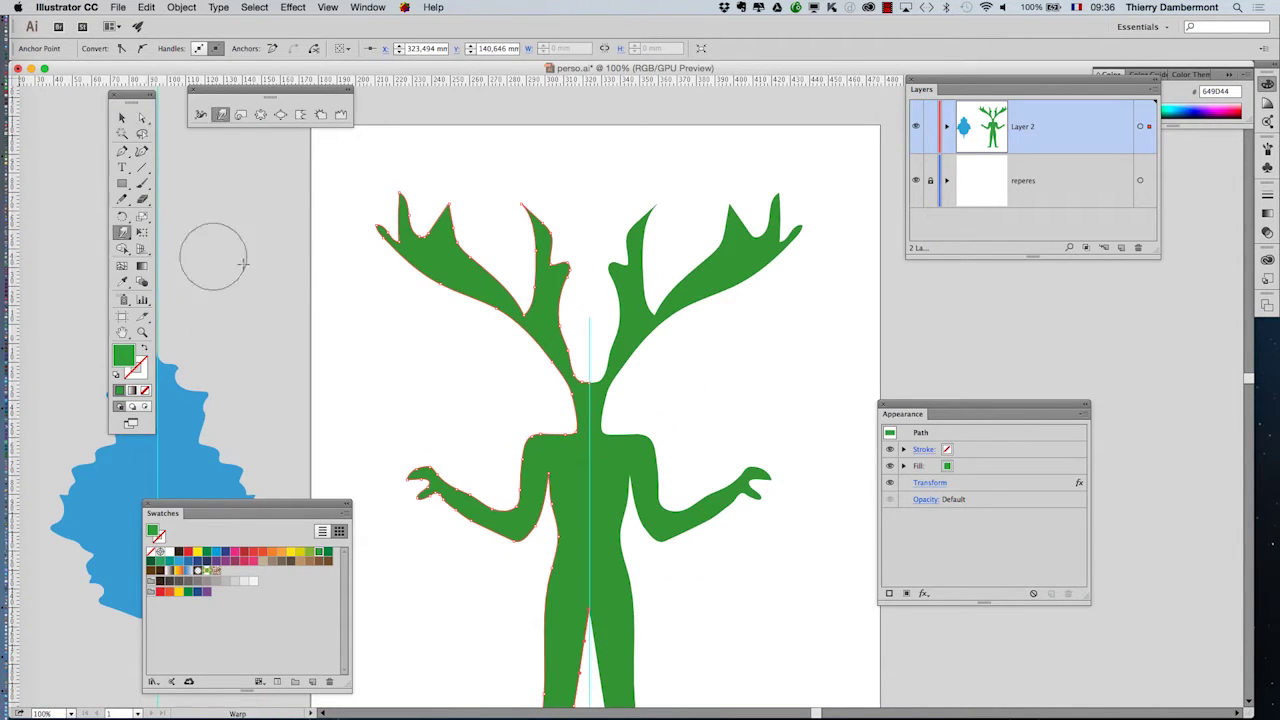
- Select the whole antlered figure path
key(super)
click(426, 254)
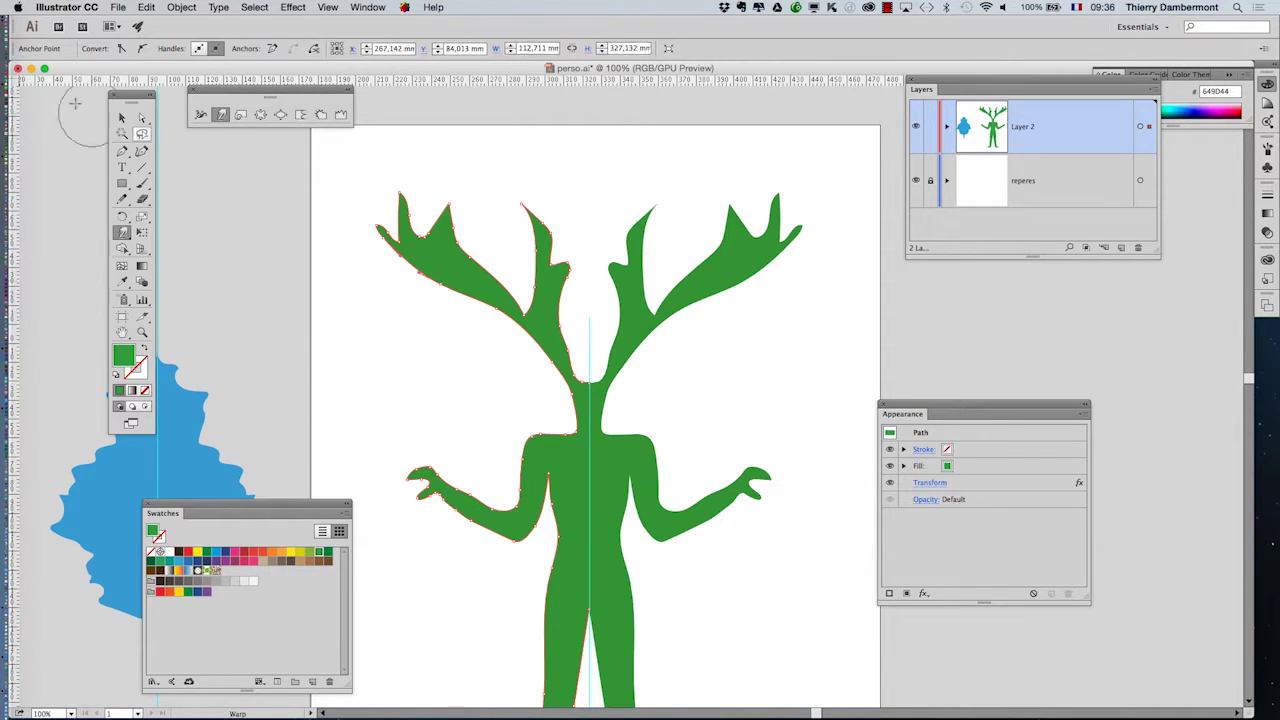
key(v)
click(426, 280)
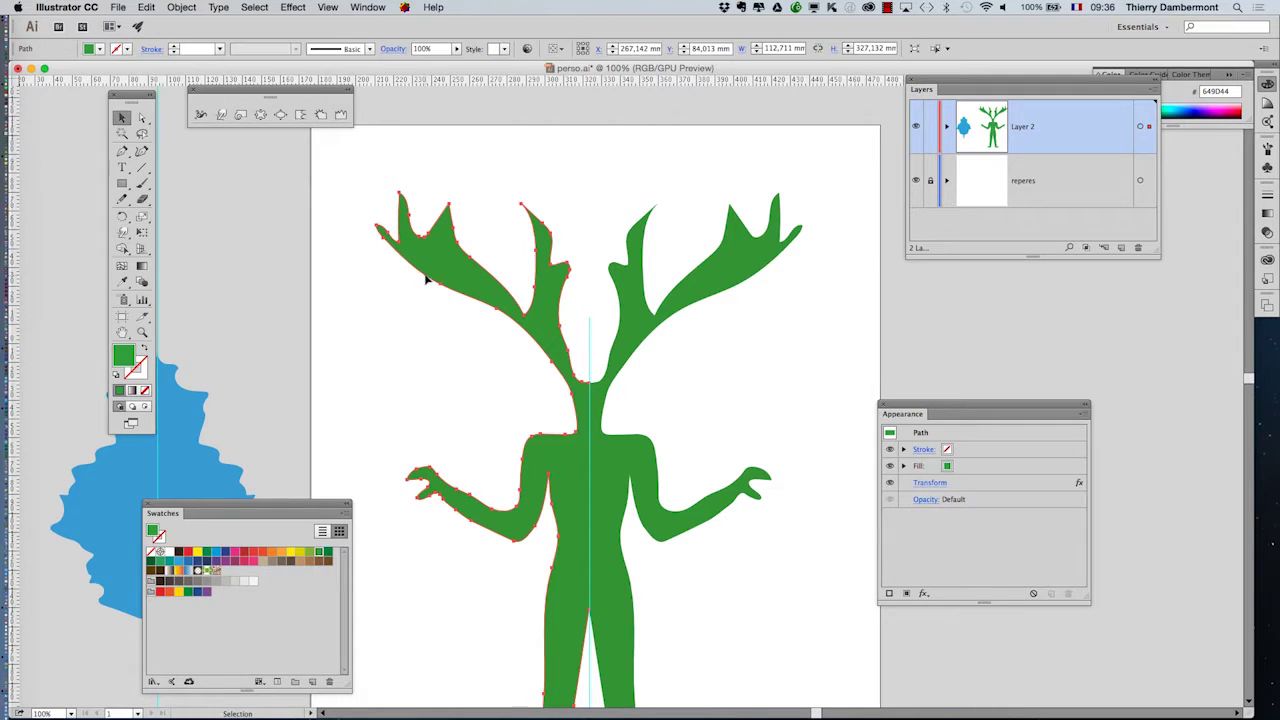
- Warp the upper-left antler thinner and reshape the left shoulder and left leg outline
click(121, 232)
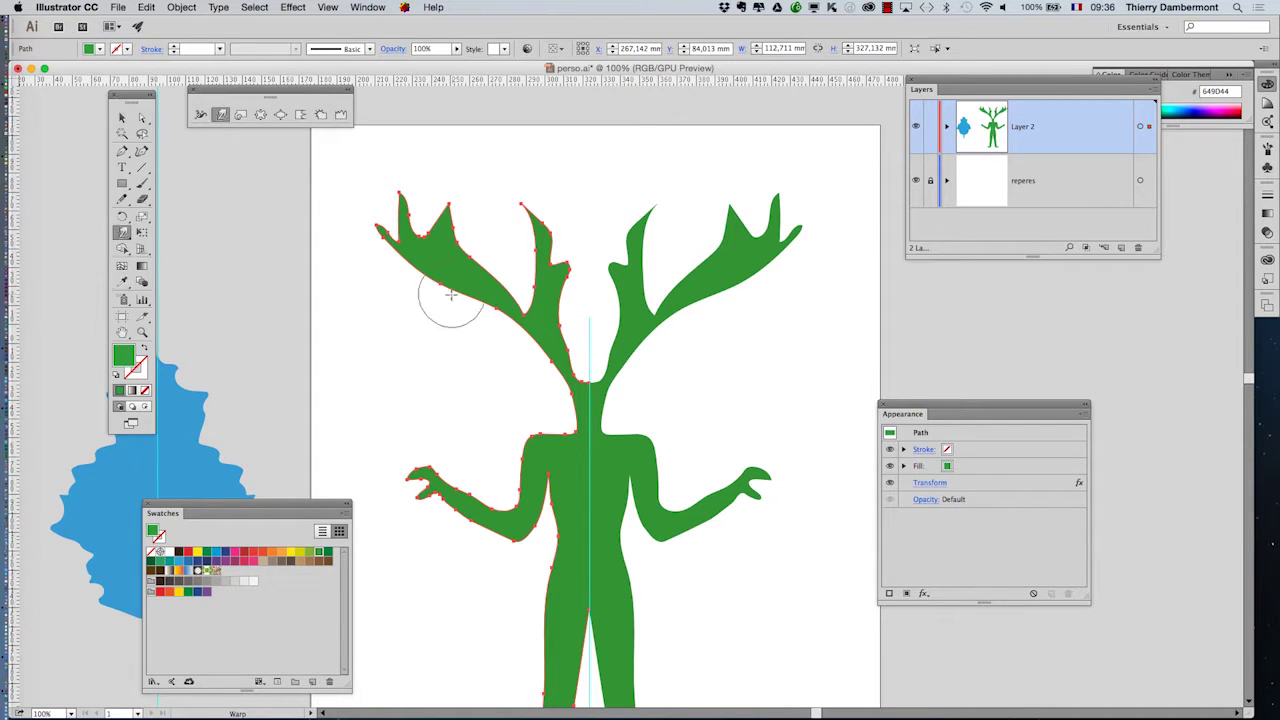
drag(440, 292, 400, 229)
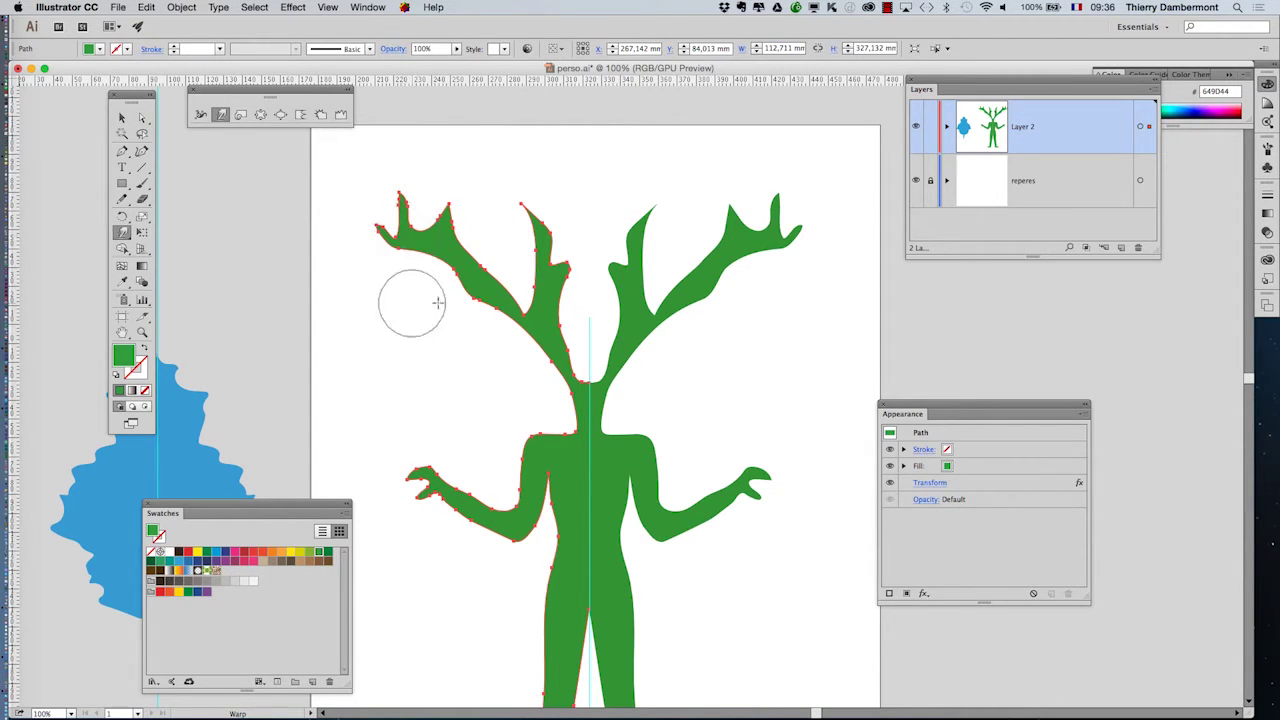
mouse_move(520, 450)
mouse_down()
mouse_move(532, 535)
mouse_move(485, 497)
mouse_move(509, 500)
mouse_up()
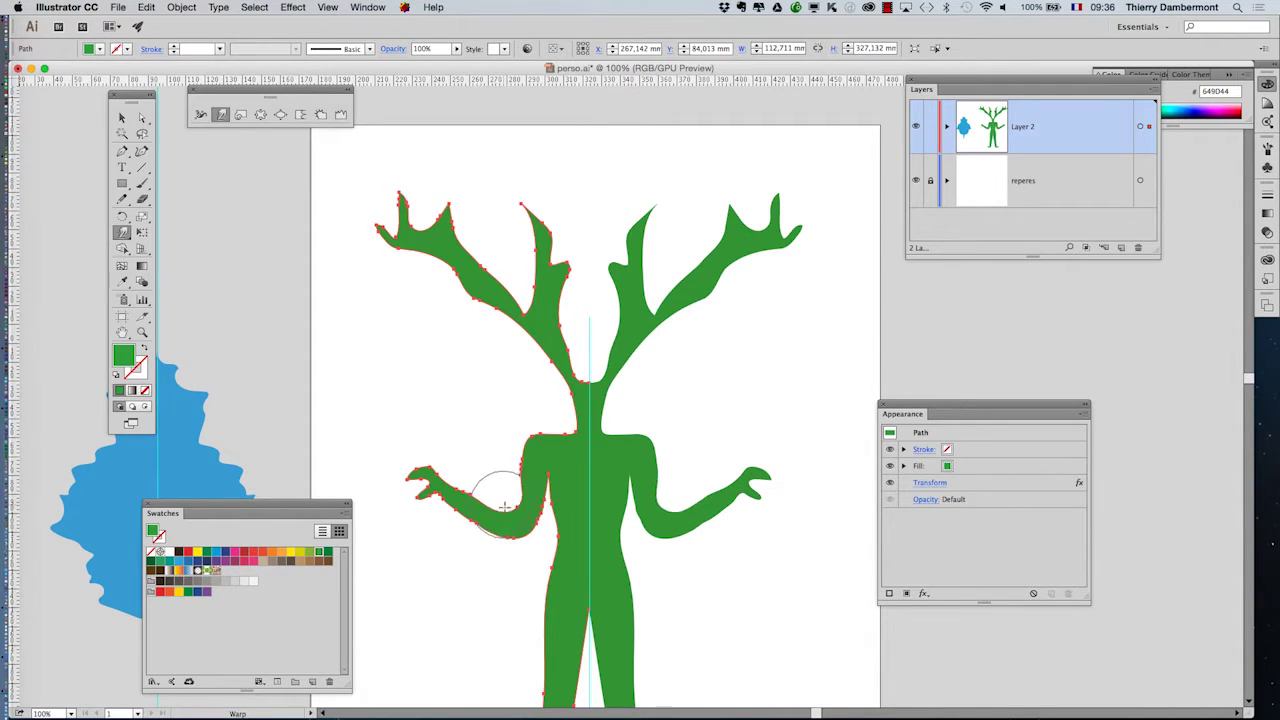
drag(674, 472, 684, 262)
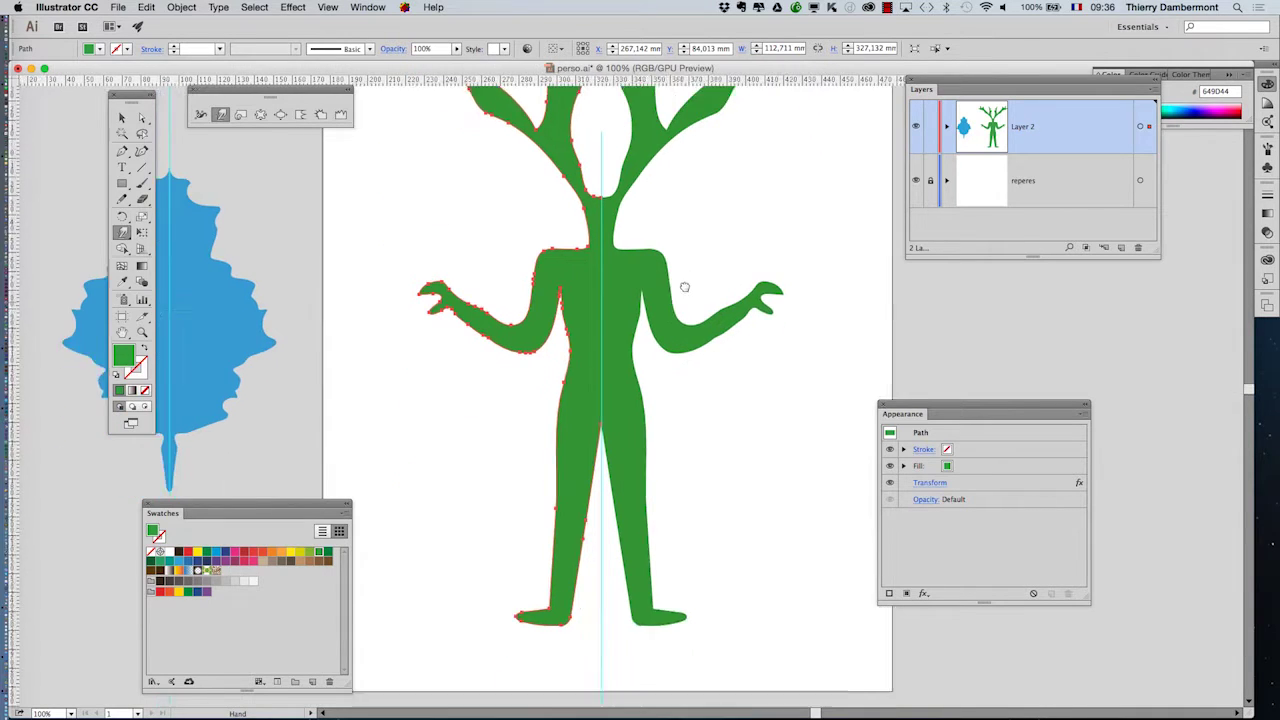
drag(567, 588, 603, 514)
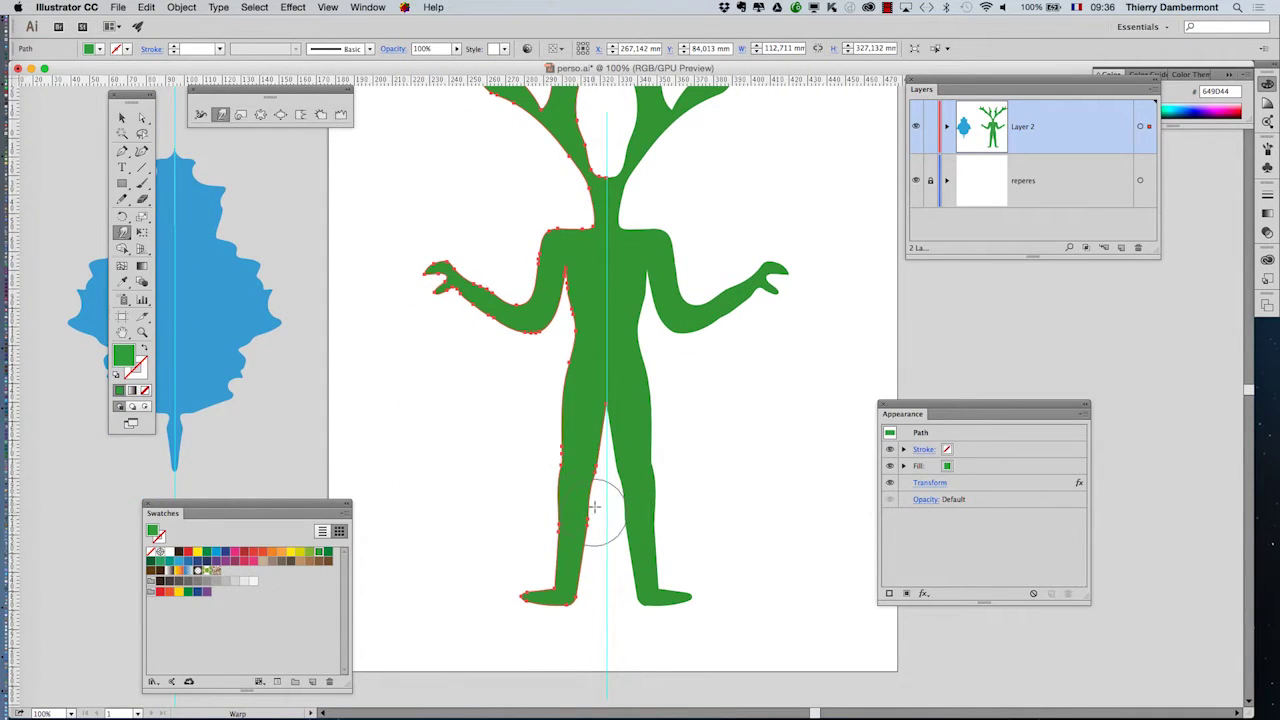
scroll(675, 445, down, 1)
scroll(675, 445, down, 1)
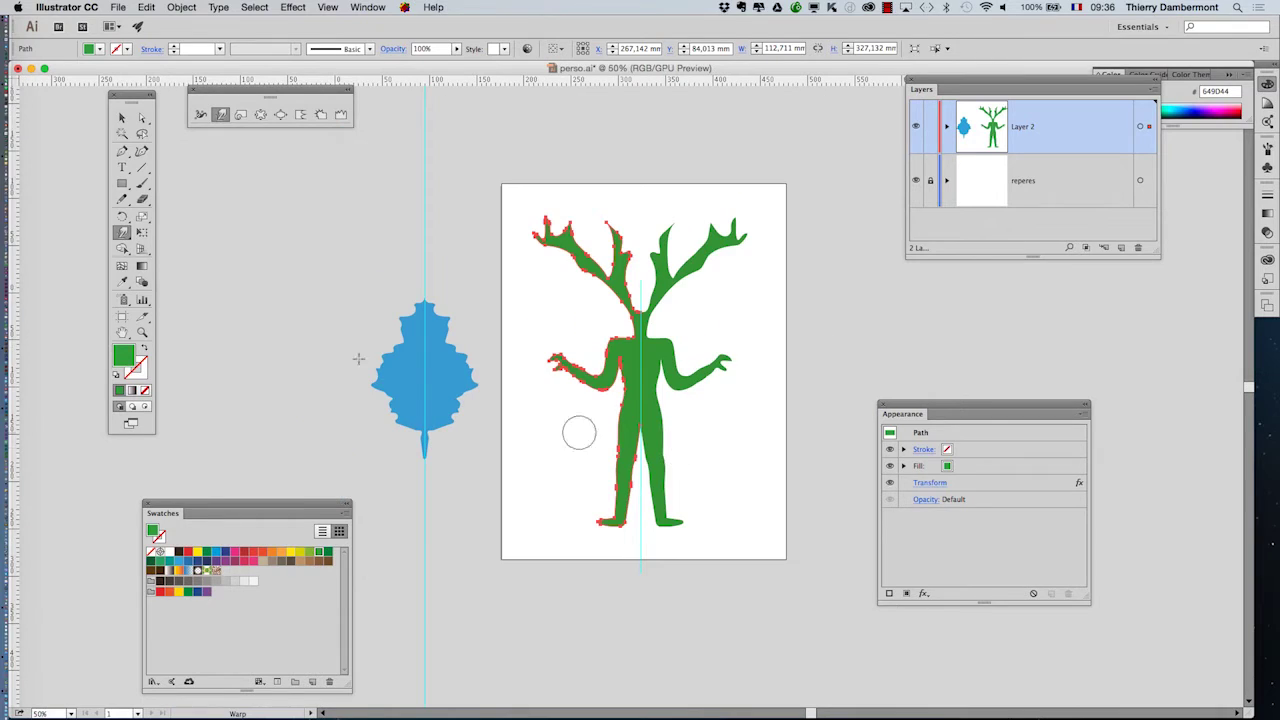
- Select the figure and try an orange fill
click(122, 117)
click(572, 198)
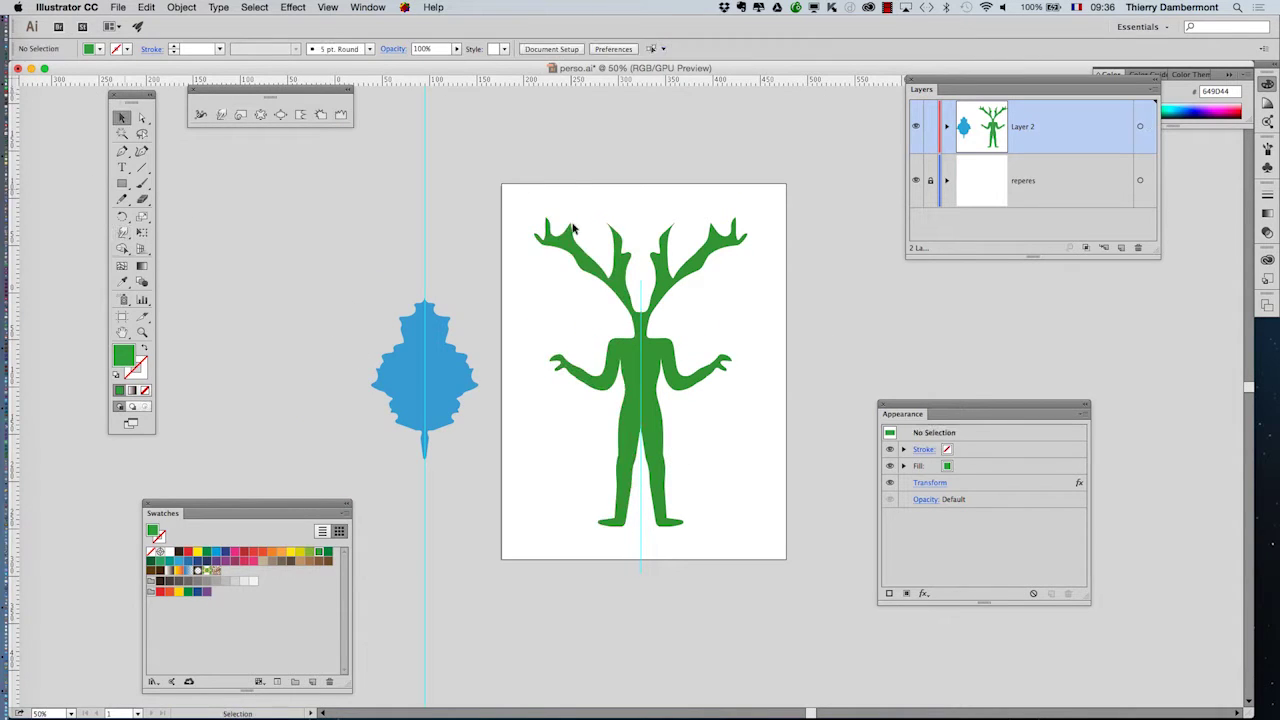
click(572, 237)
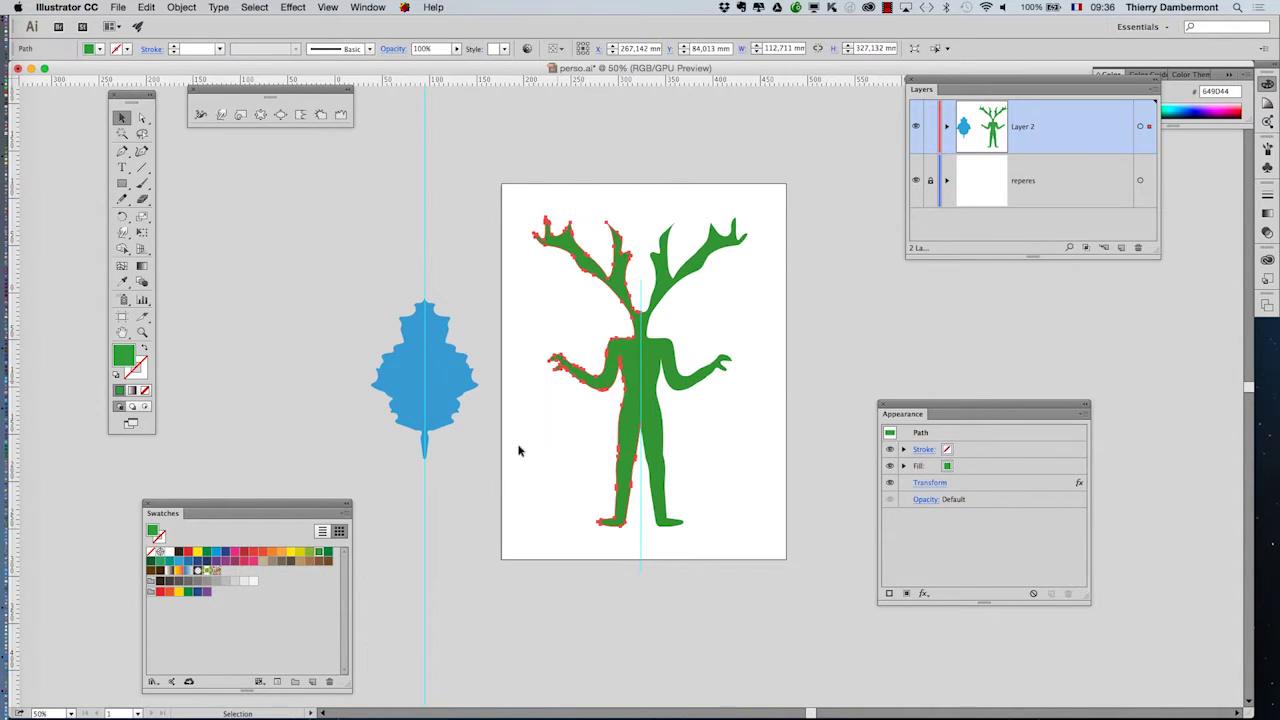
click(275, 557)
click(538, 568)
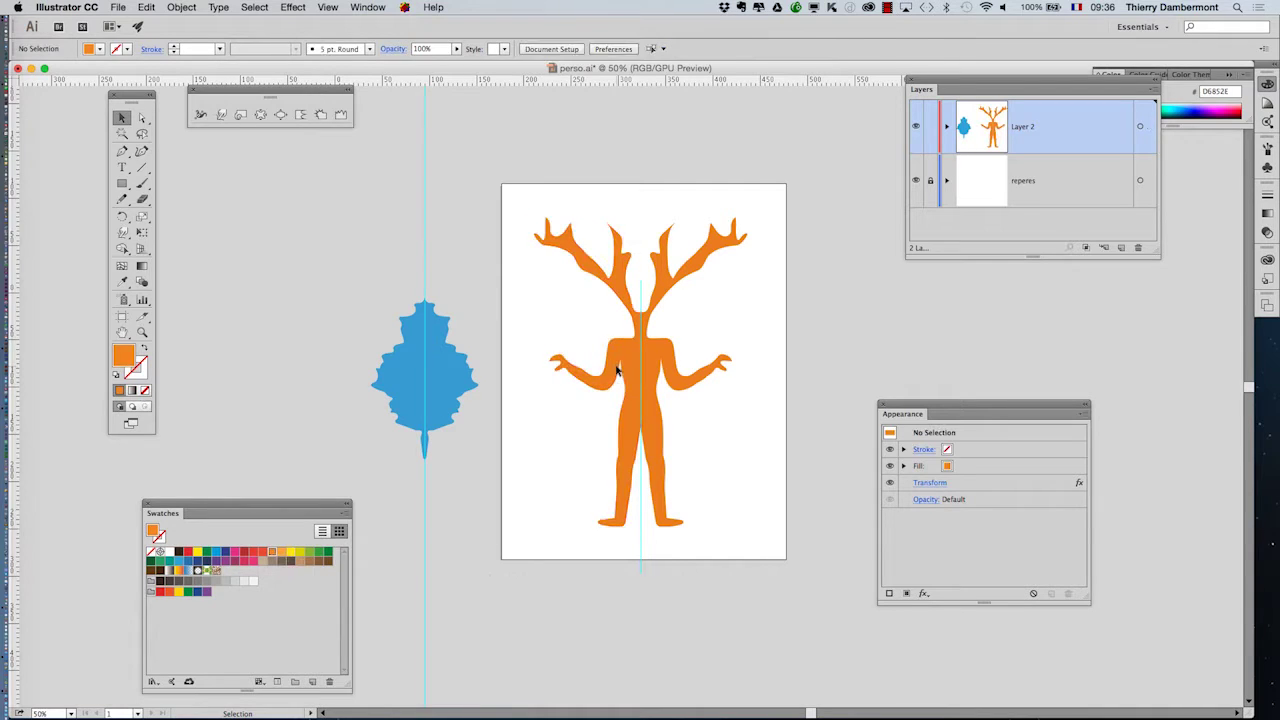
click(617, 373)
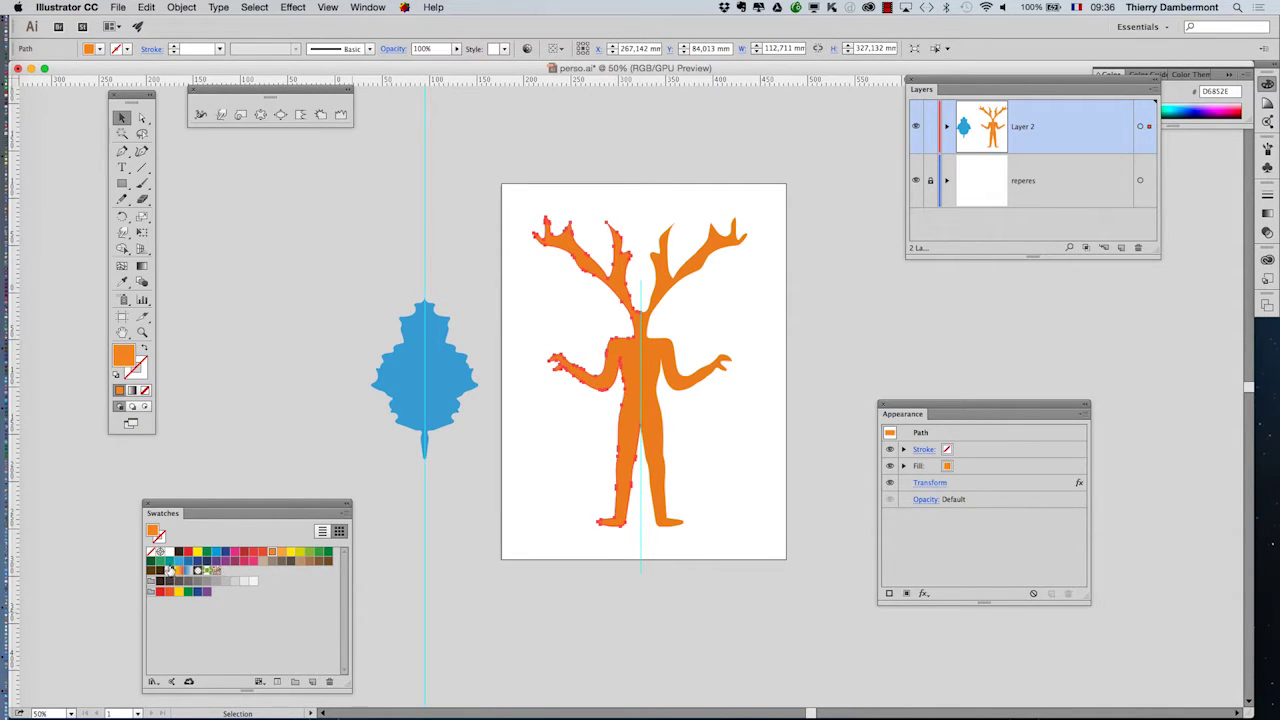
- Change the figure's fill to yellow and save perso.ai
click(198, 554)
click(452, 606)
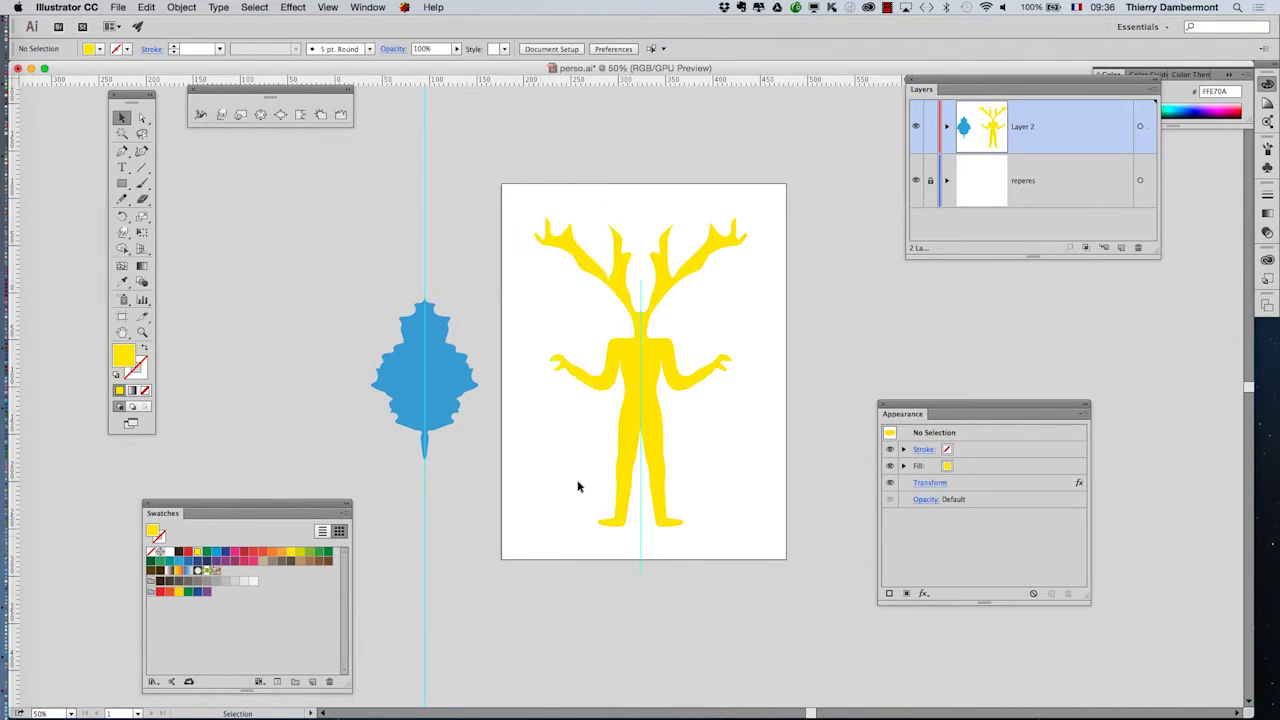
click(623, 394)
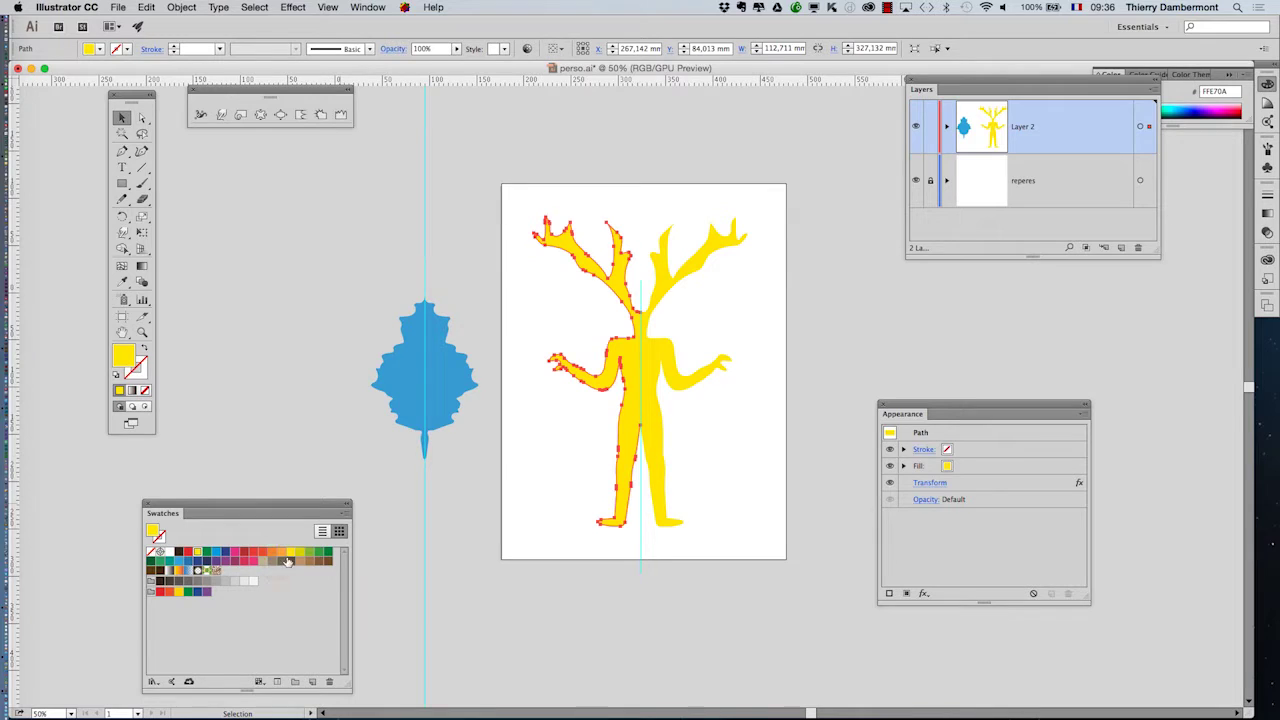
click(288, 555)
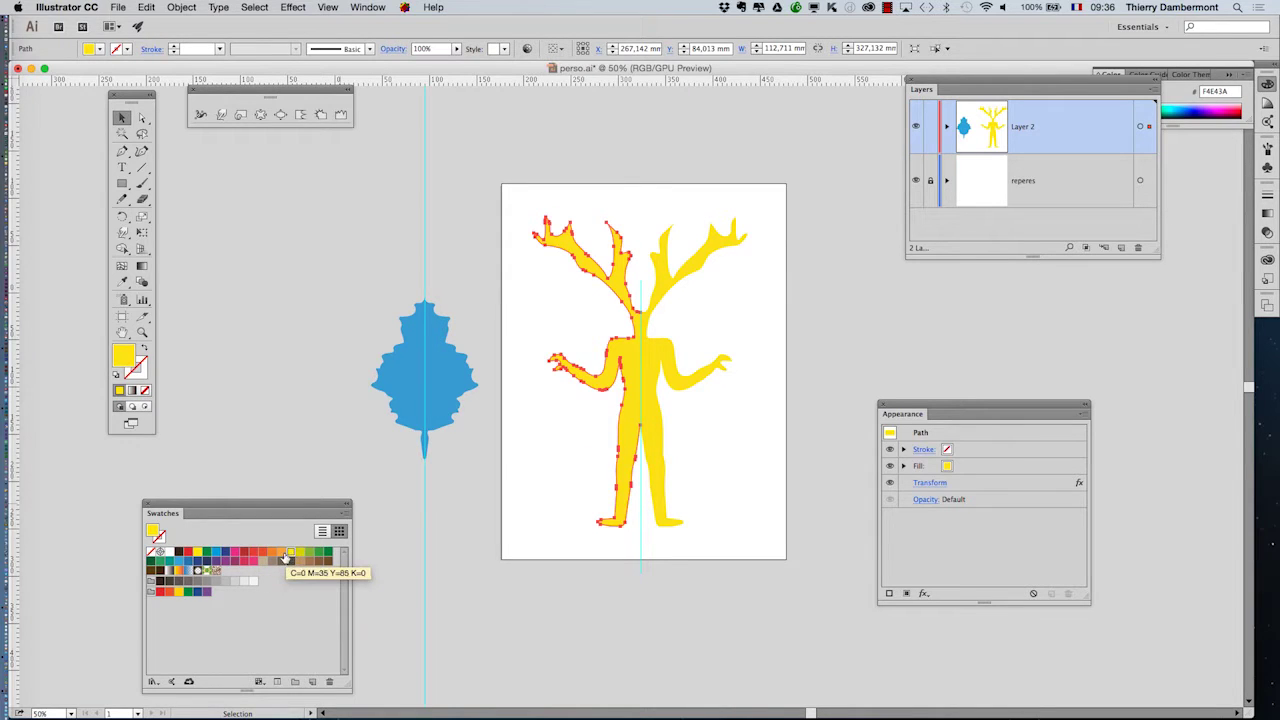
click(536, 616)
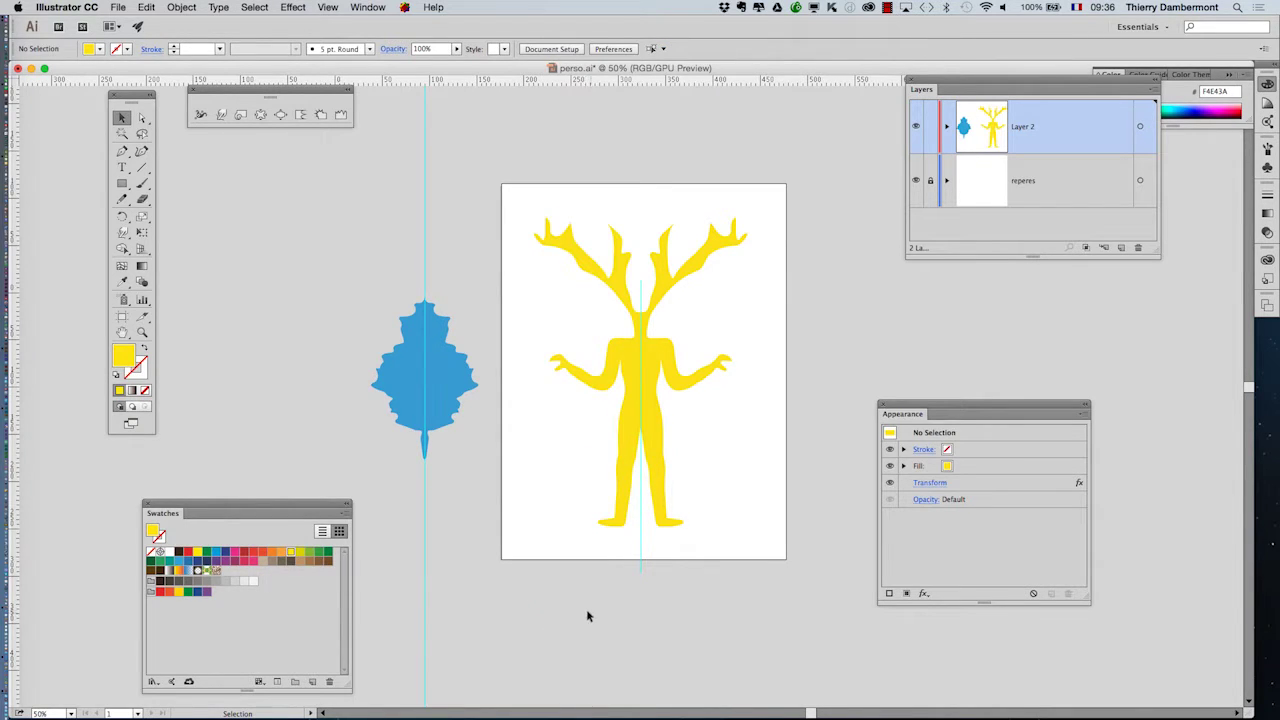
click(118, 7)
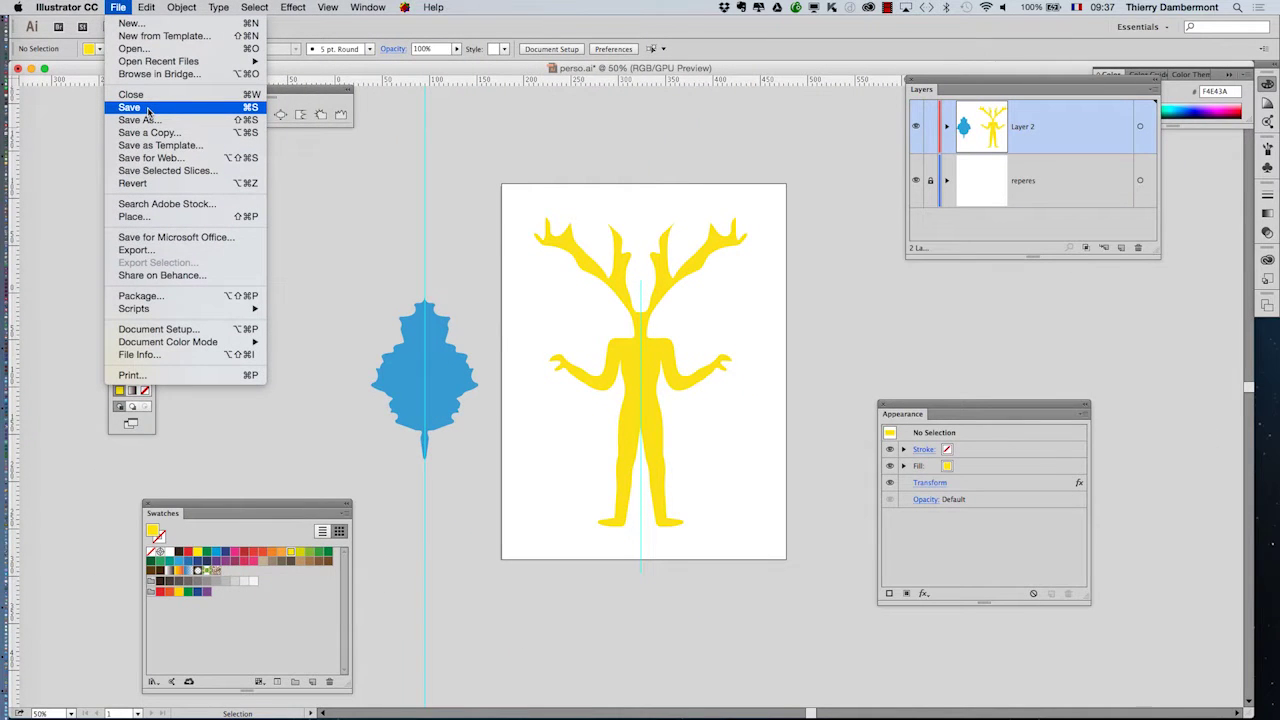
click(148, 108)
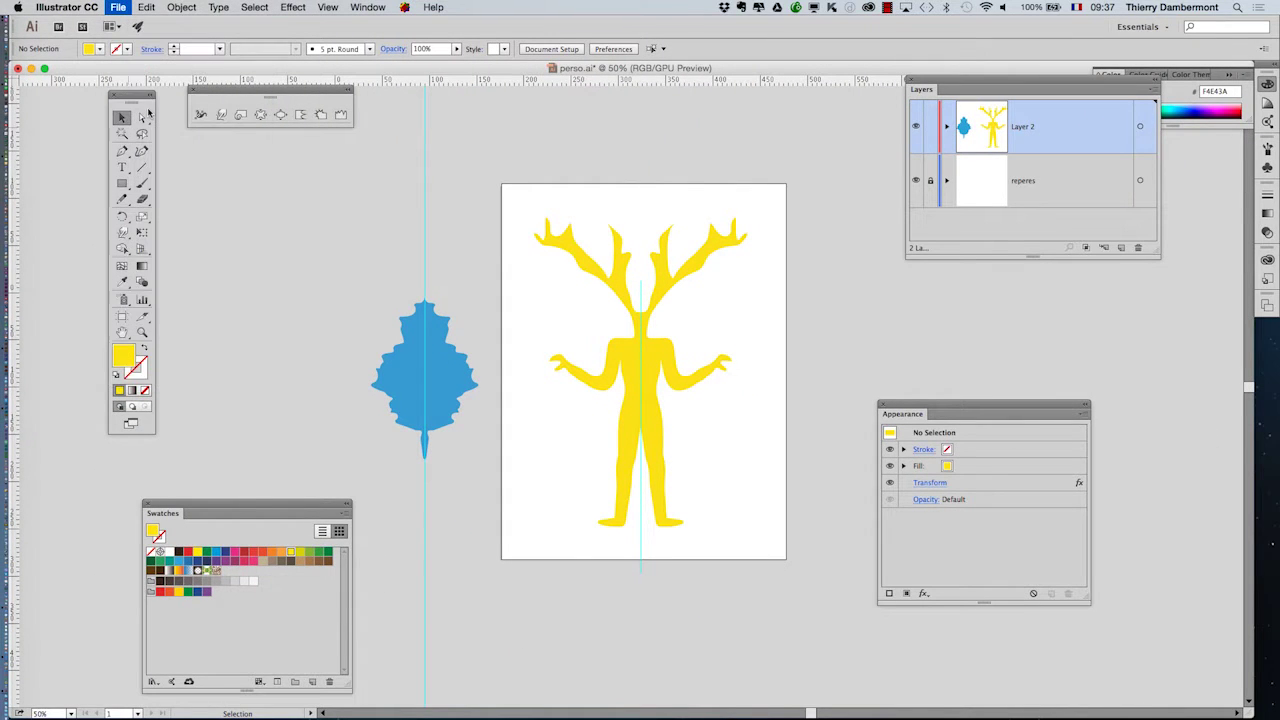
key(super+Tab)
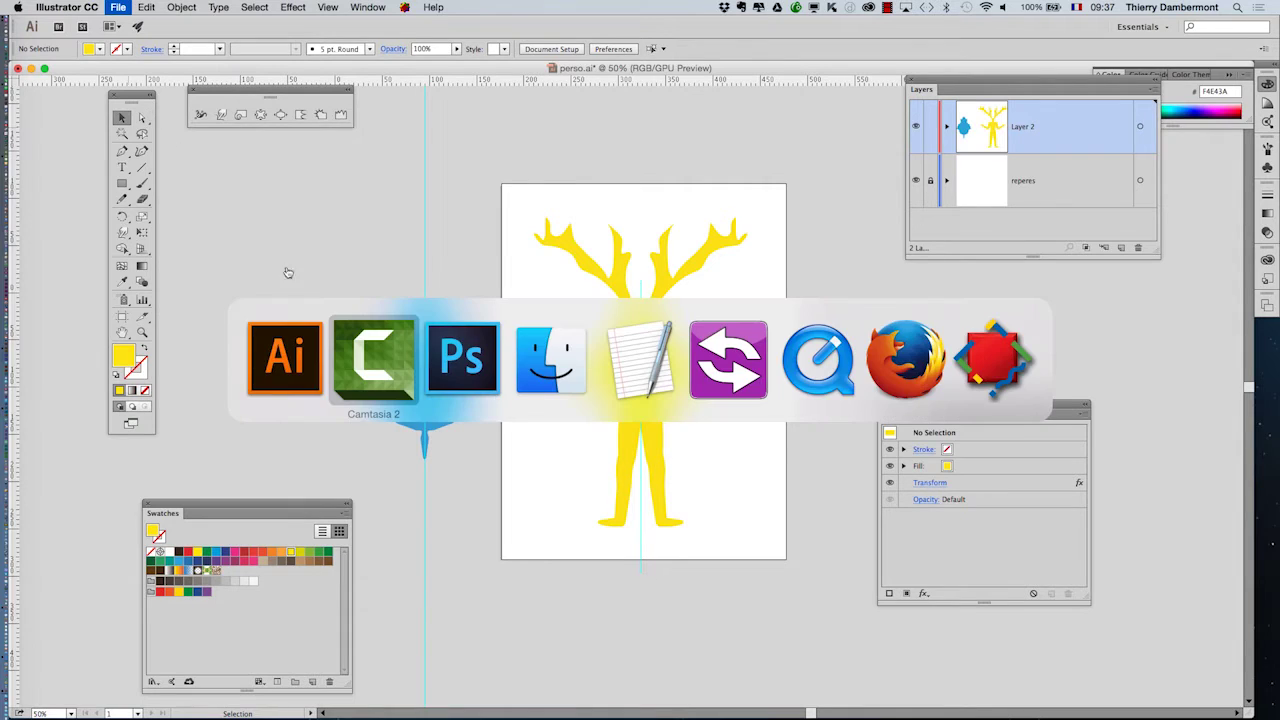
key(super+Tab)
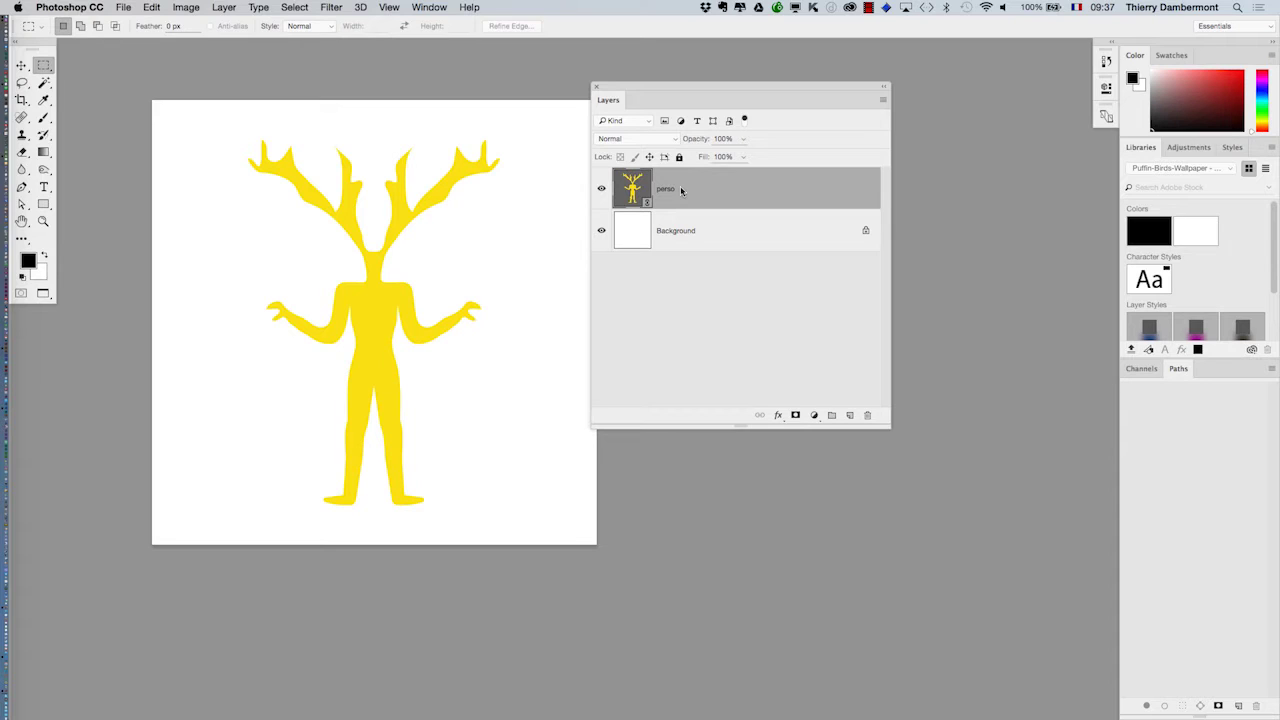
click(123, 7)
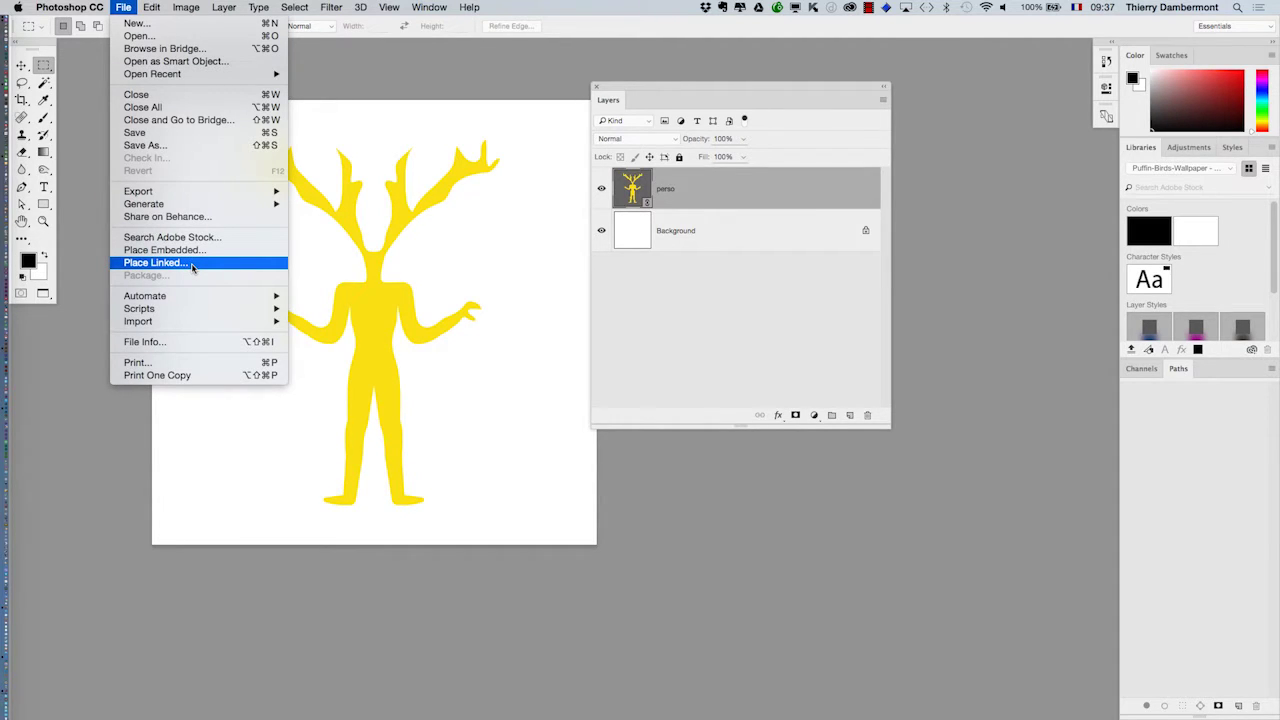
- Switch from Photoshop back to Illustrator
key(super+Tab)
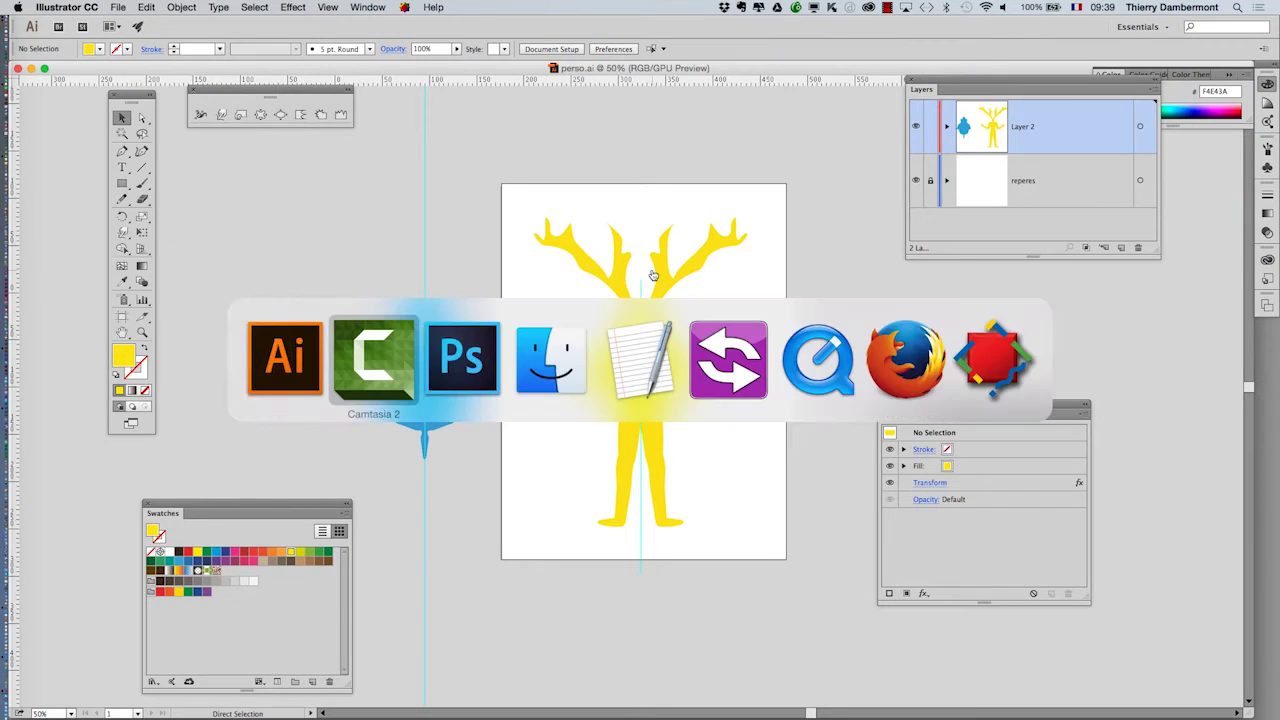
click(652, 272)
key(super+Tab)
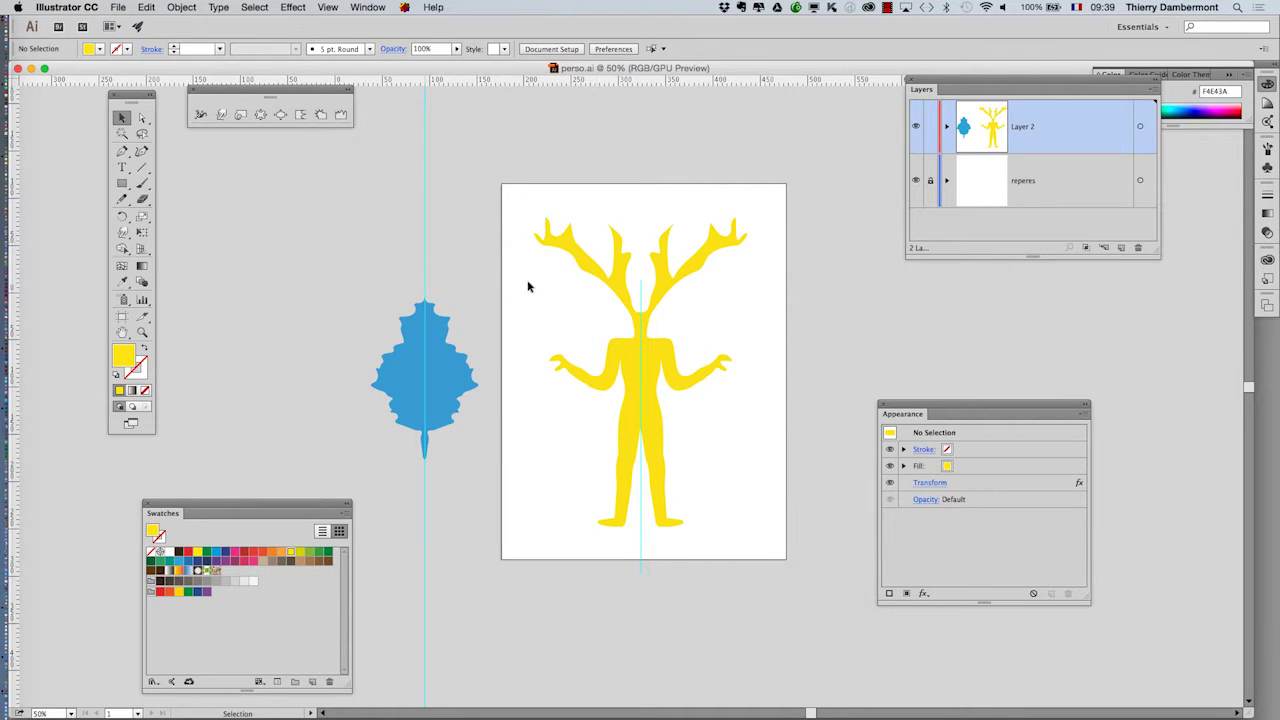
- Fill the figure with light brown instead of yellow and save perso.ai
click(566, 250)
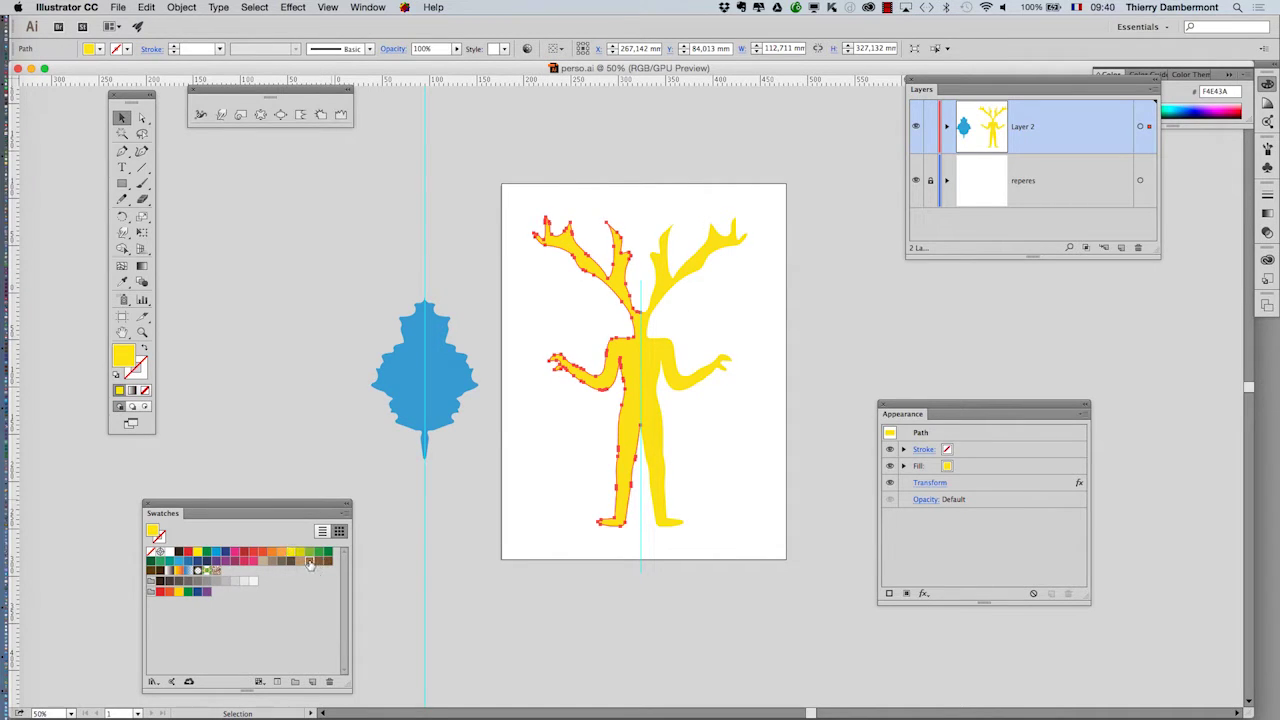
click(310, 561)
click(300, 563)
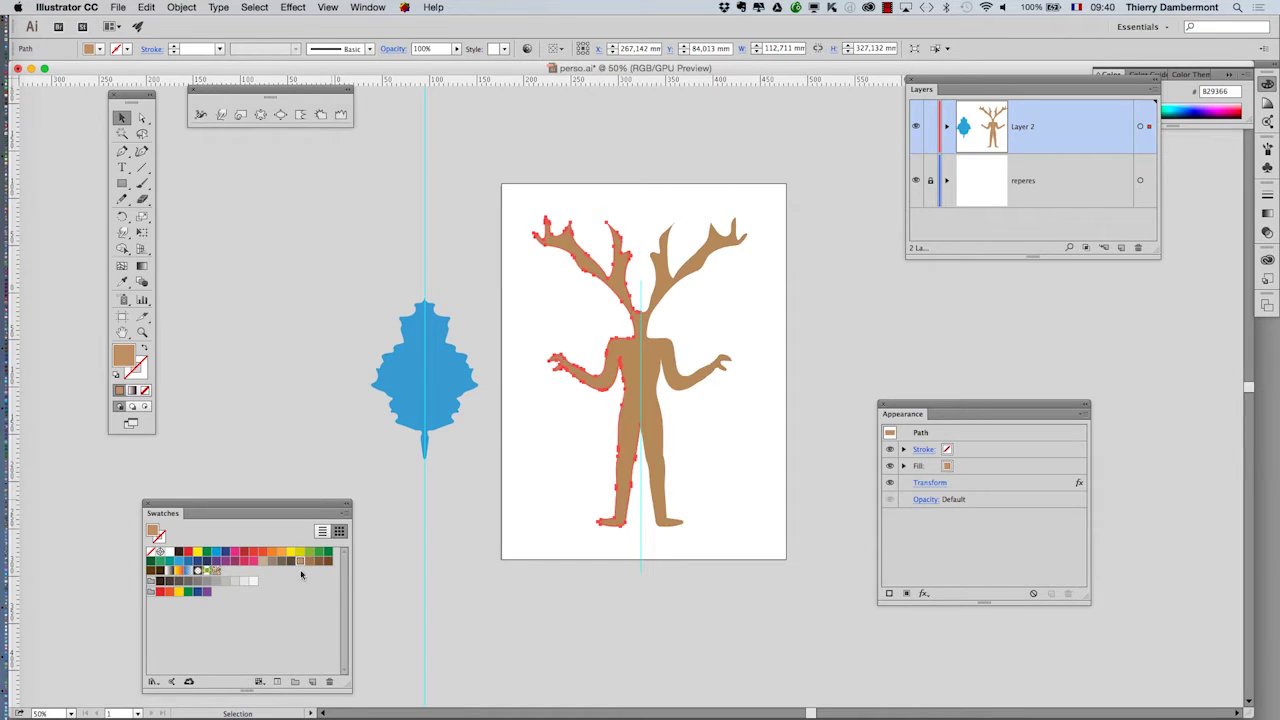
click(124, 5)
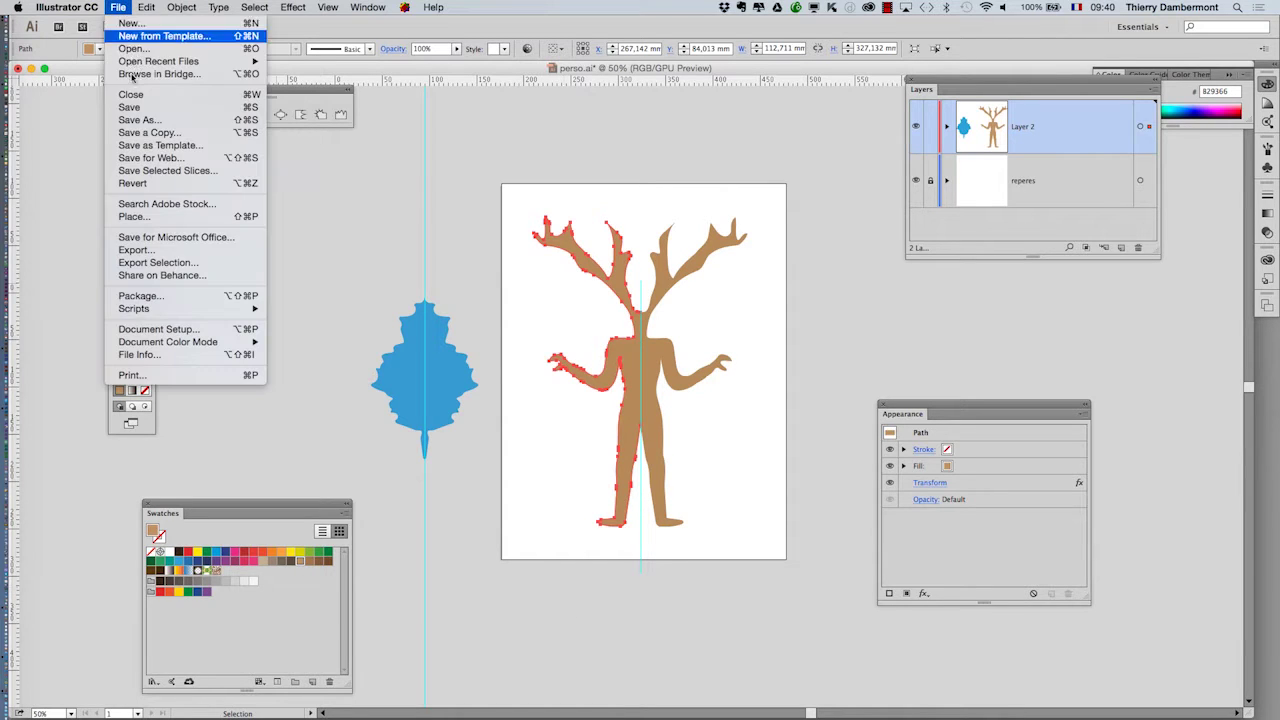
click(143, 112)
key(super+Tab)
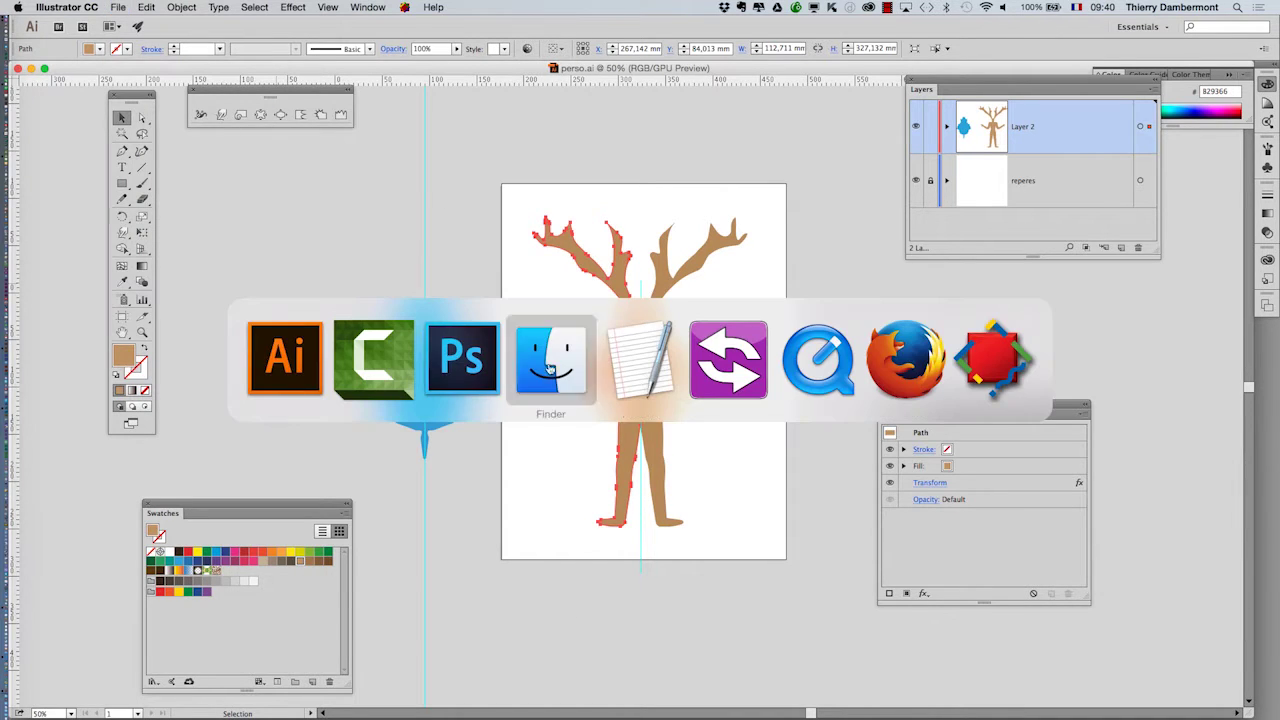
- Switch to Photoshop and check the linked perso layer now shows the brown figure
click(440, 380)
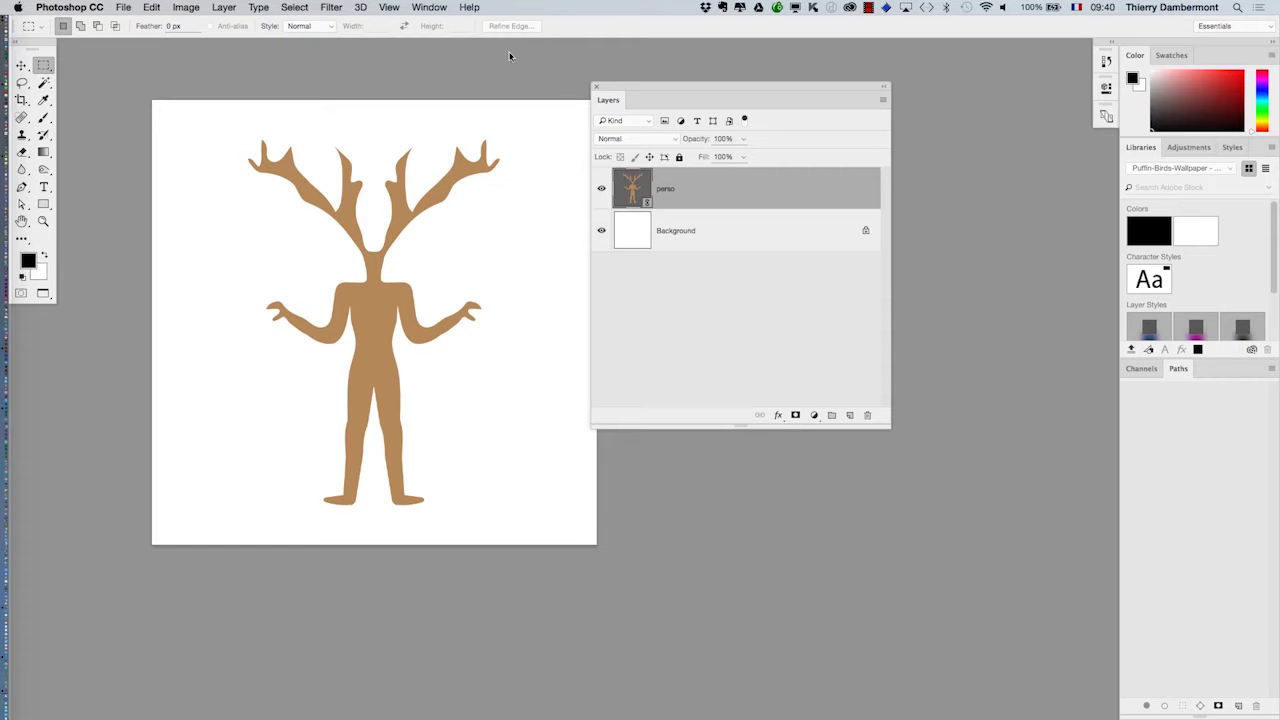
- Back in Illustrator, delete the Transform mirror effect in the Appearance panel
key(super+Tab)
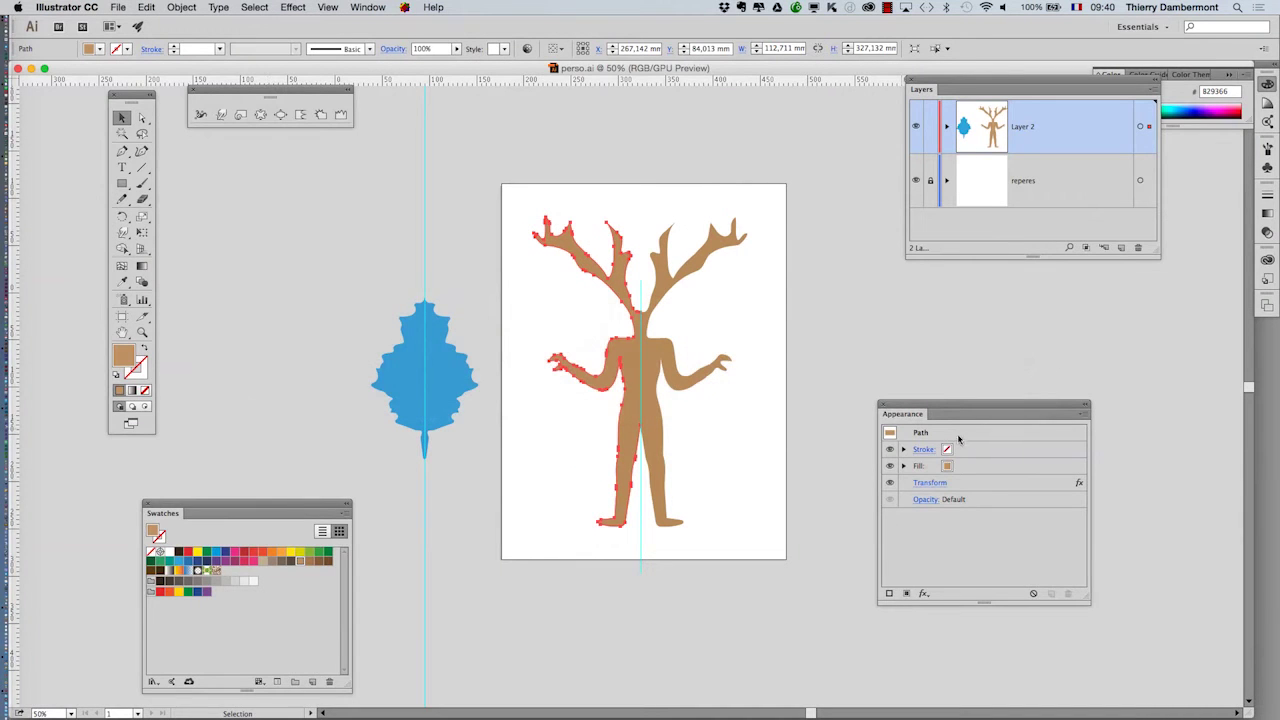
mouse_move(923, 412)
mouse_down()
mouse_move(816, 236)
mouse_move(728, 238)
mouse_up()
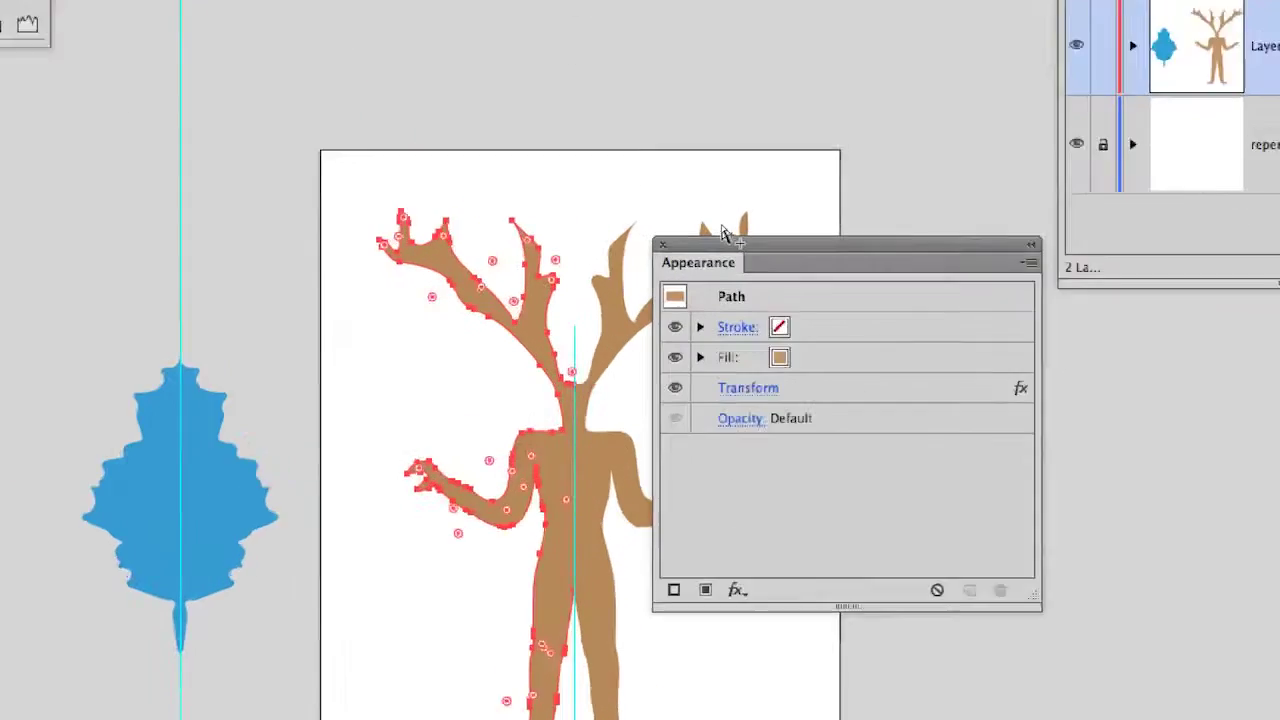
click(790, 396)
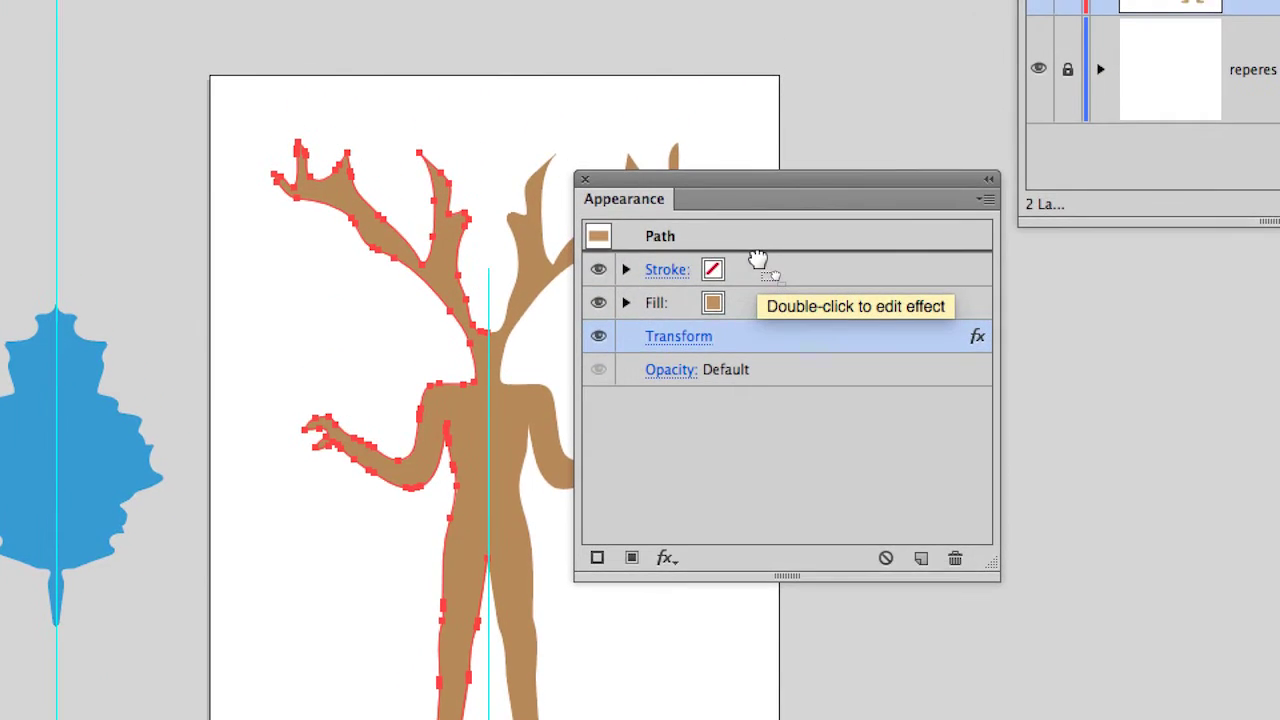
key(Delete)
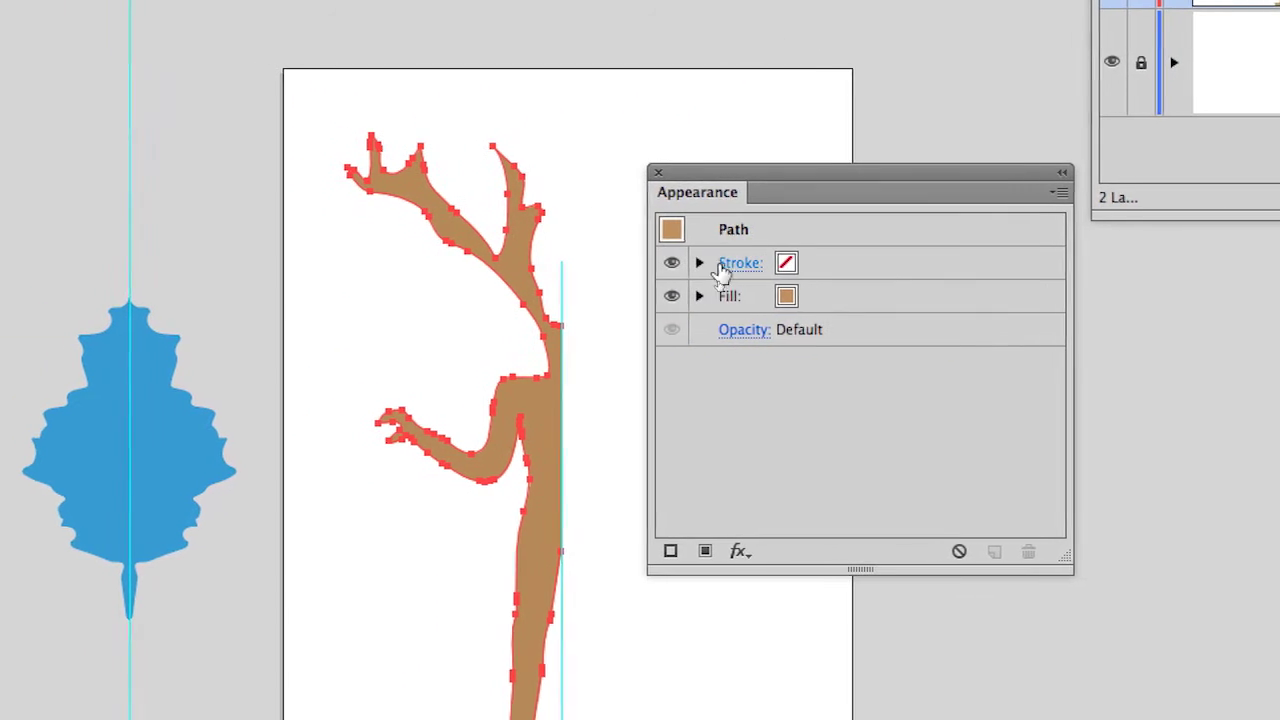
- Add a dark grey stroke and move the Transform effect below the Fill
click(707, 265)
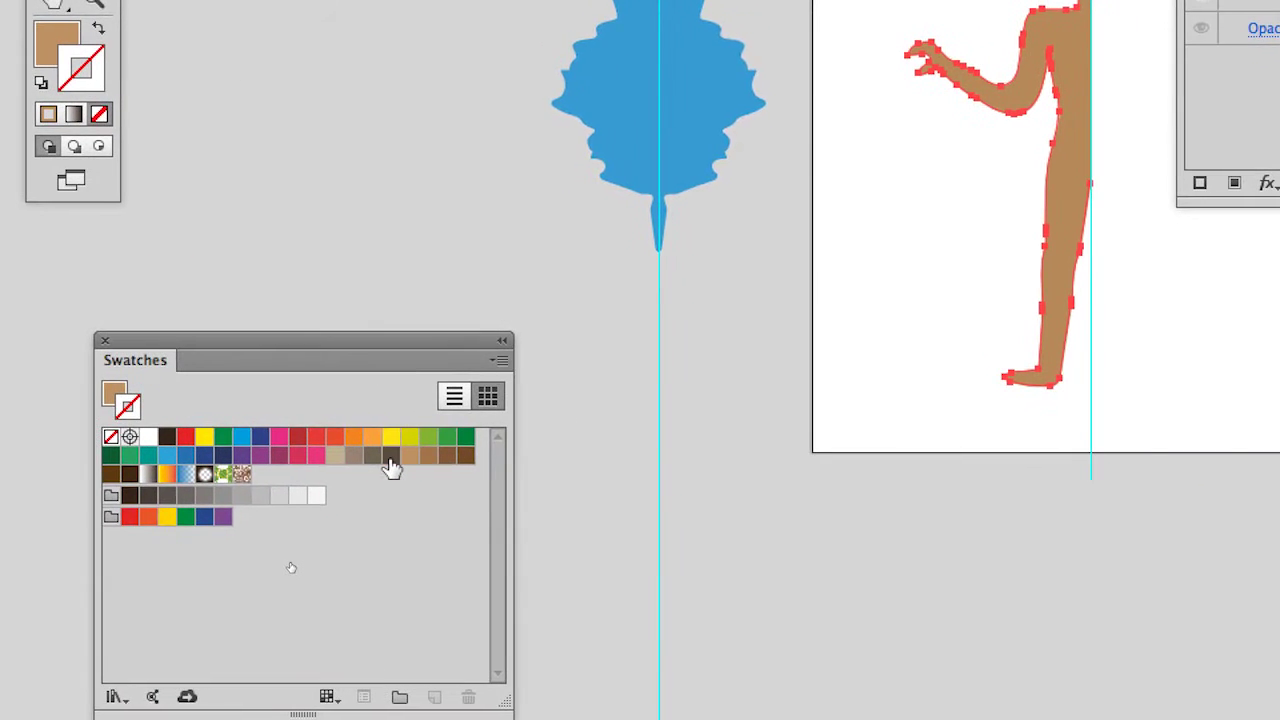
click(390, 458)
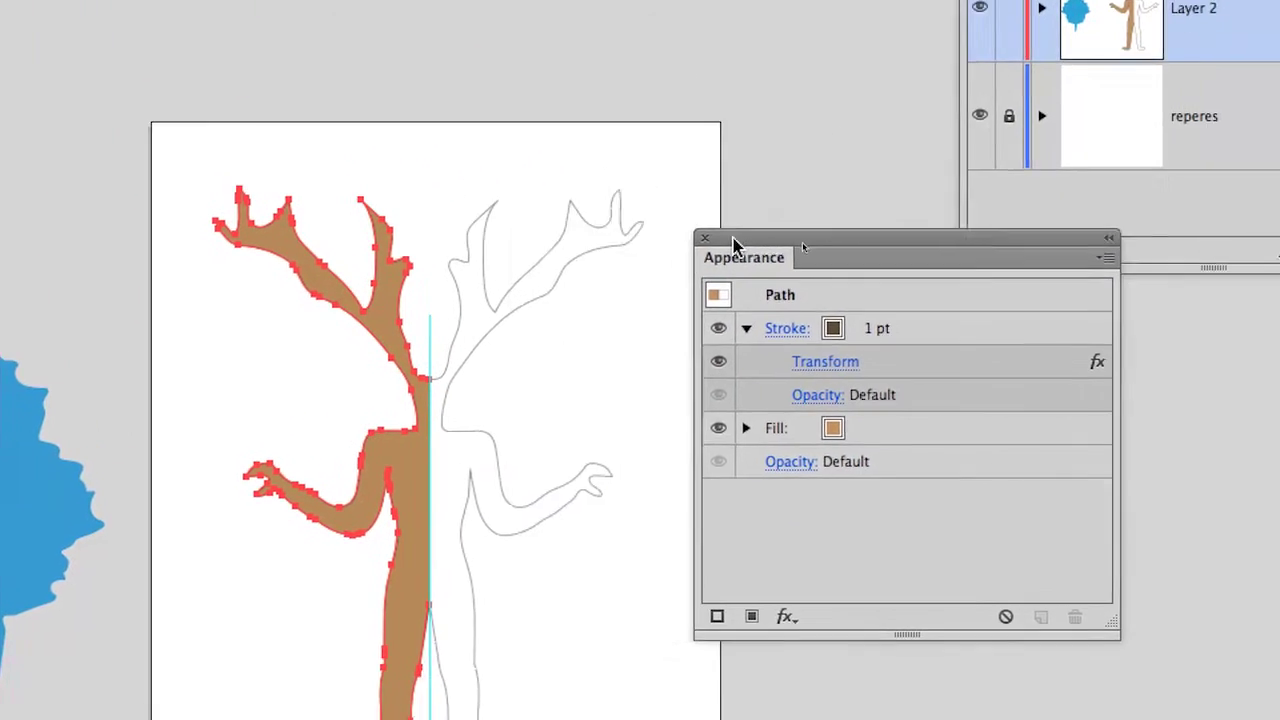
drag(733, 245, 767, 251)
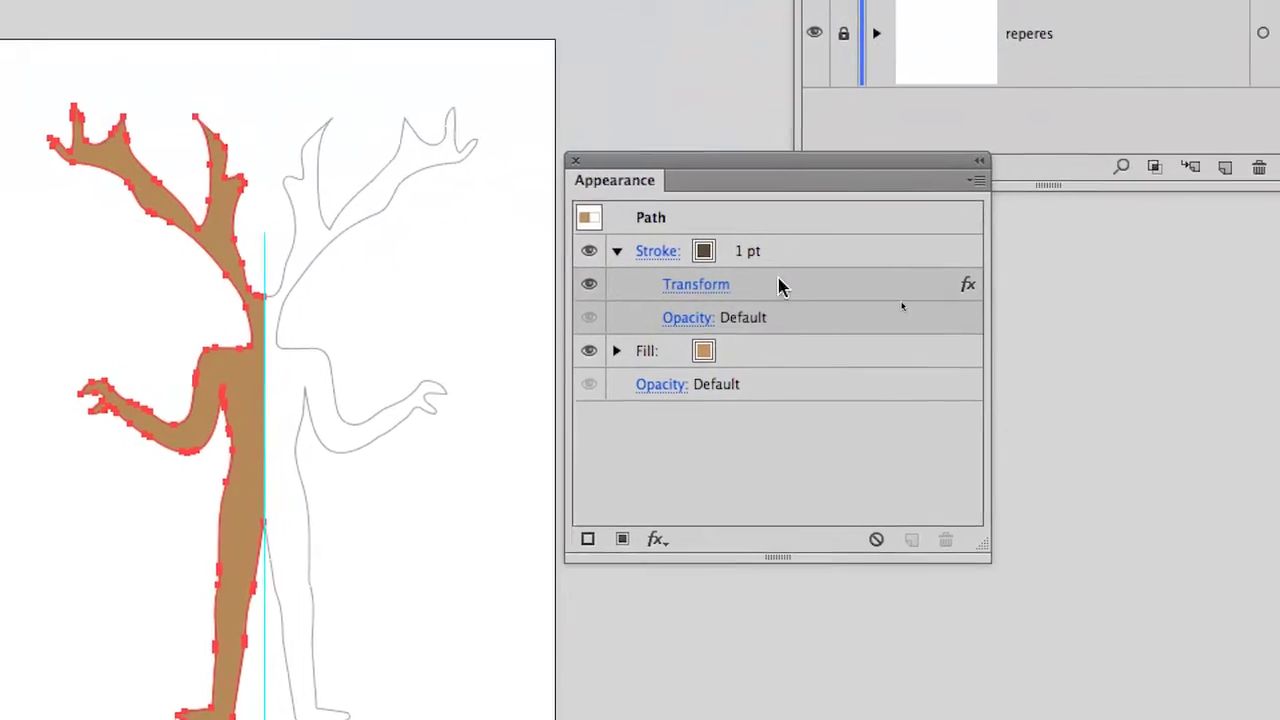
click(780, 287)
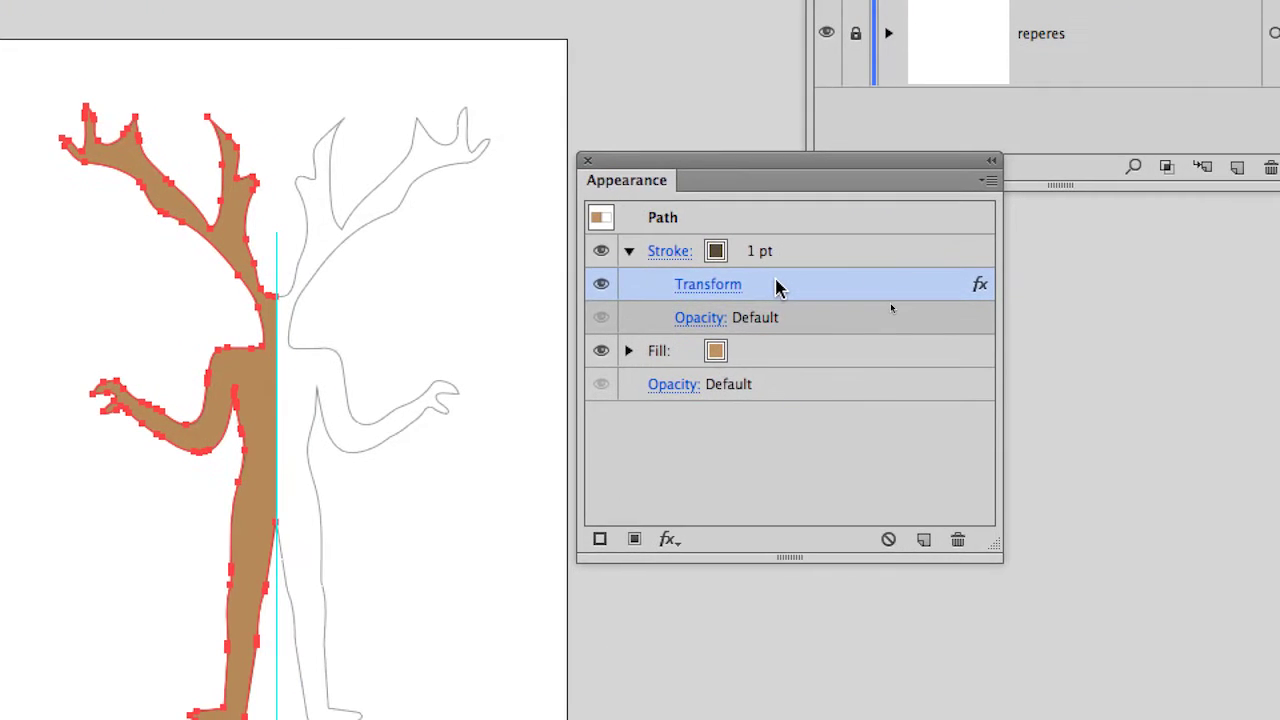
drag(778, 287, 769, 359)
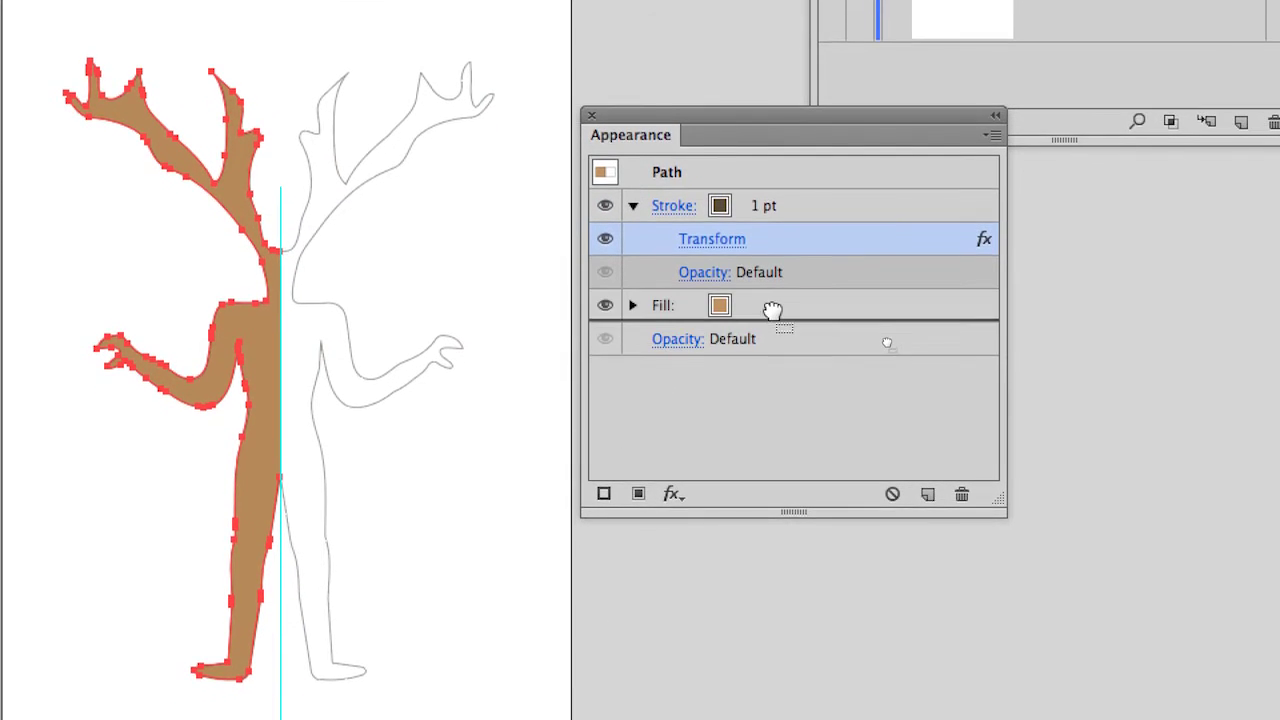
drag(772, 312, 774, 318)
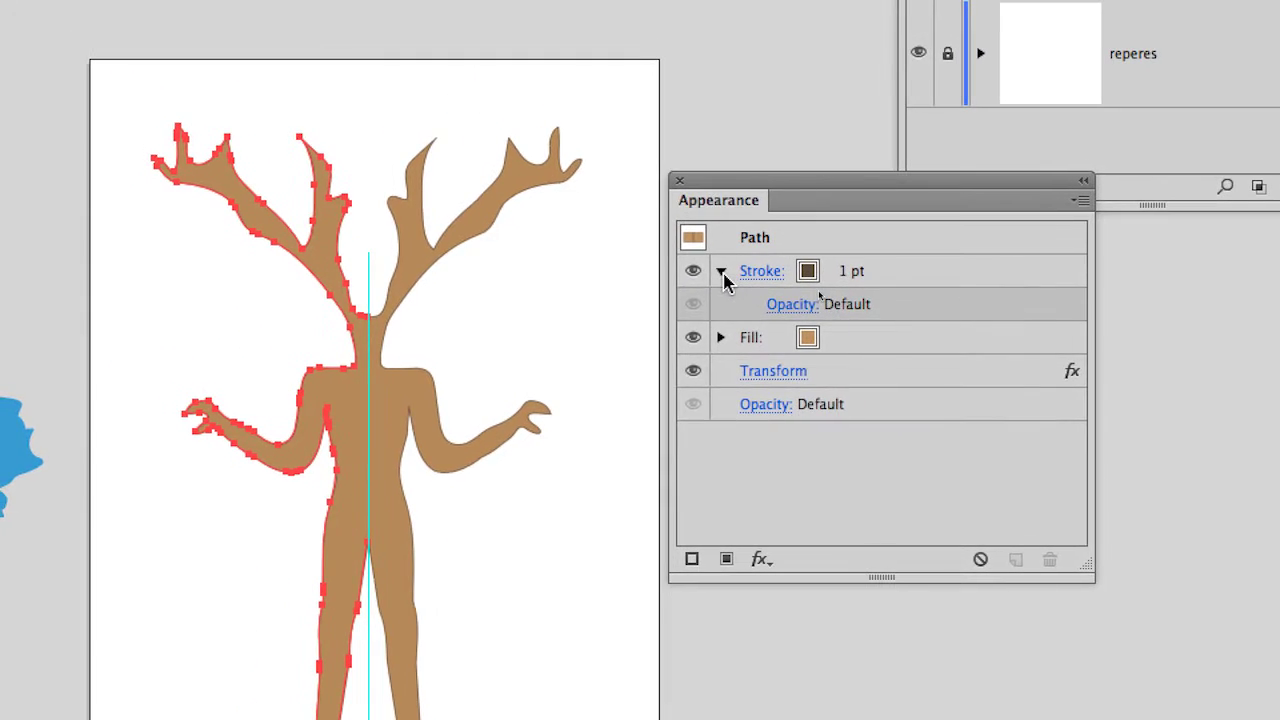
click(721, 271)
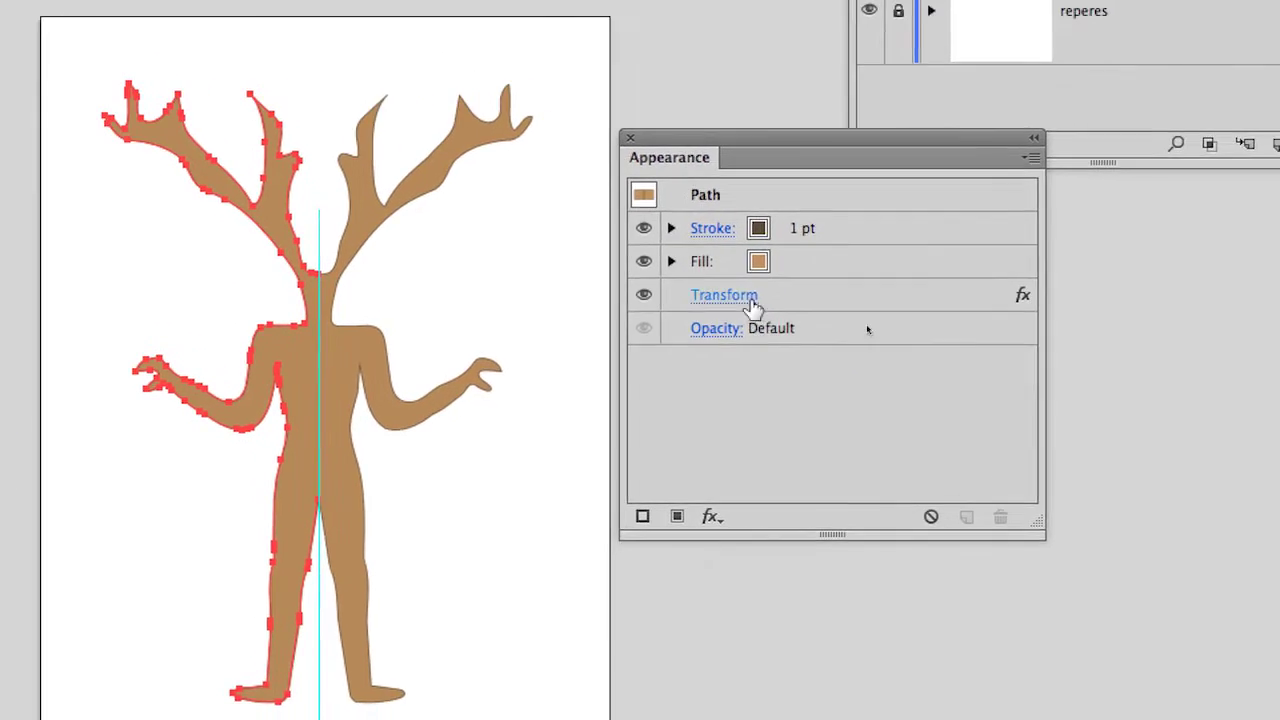
- Set the stroke to None so the figure shows only its brown fill
click(855, 338)
click(778, 287)
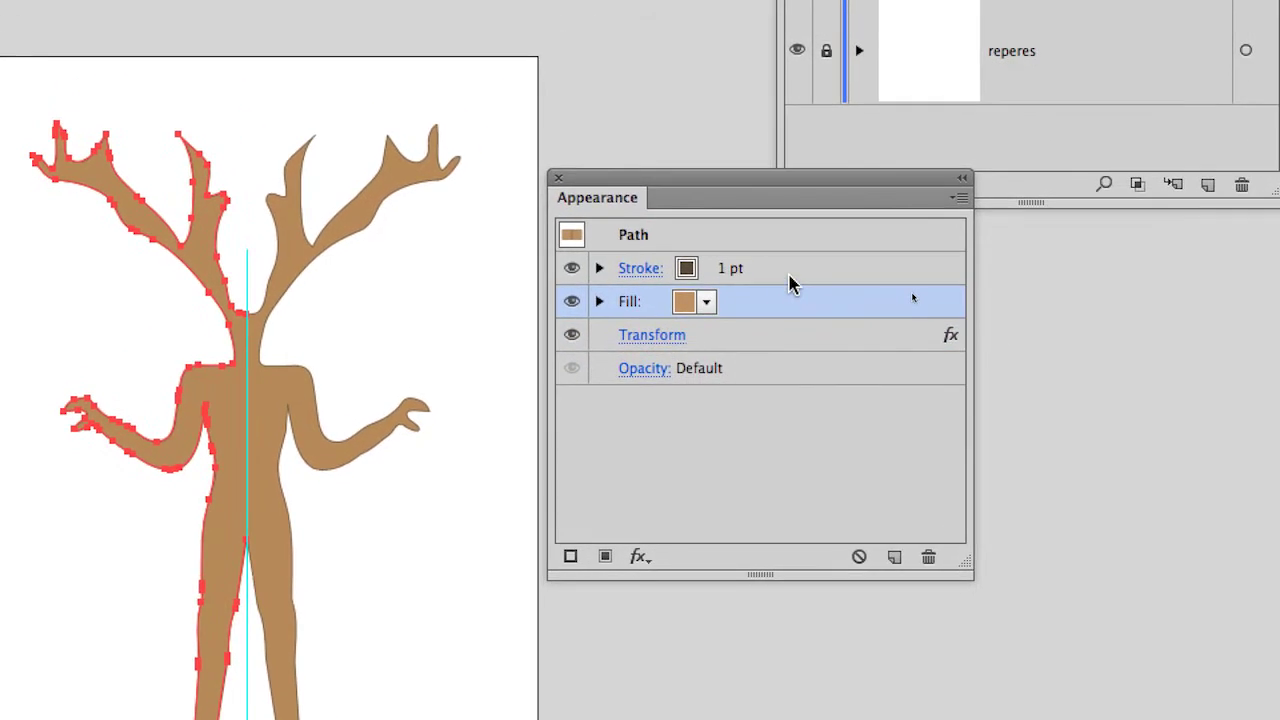
click(790, 258)
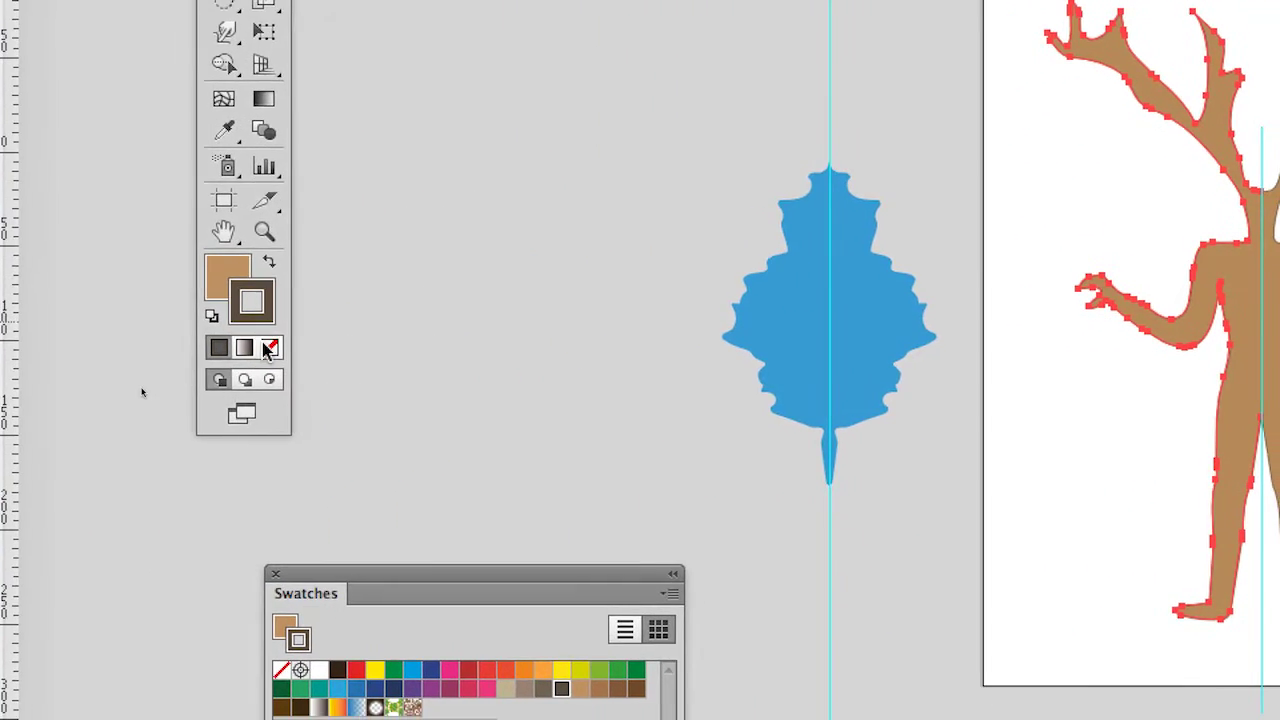
click(271, 360)
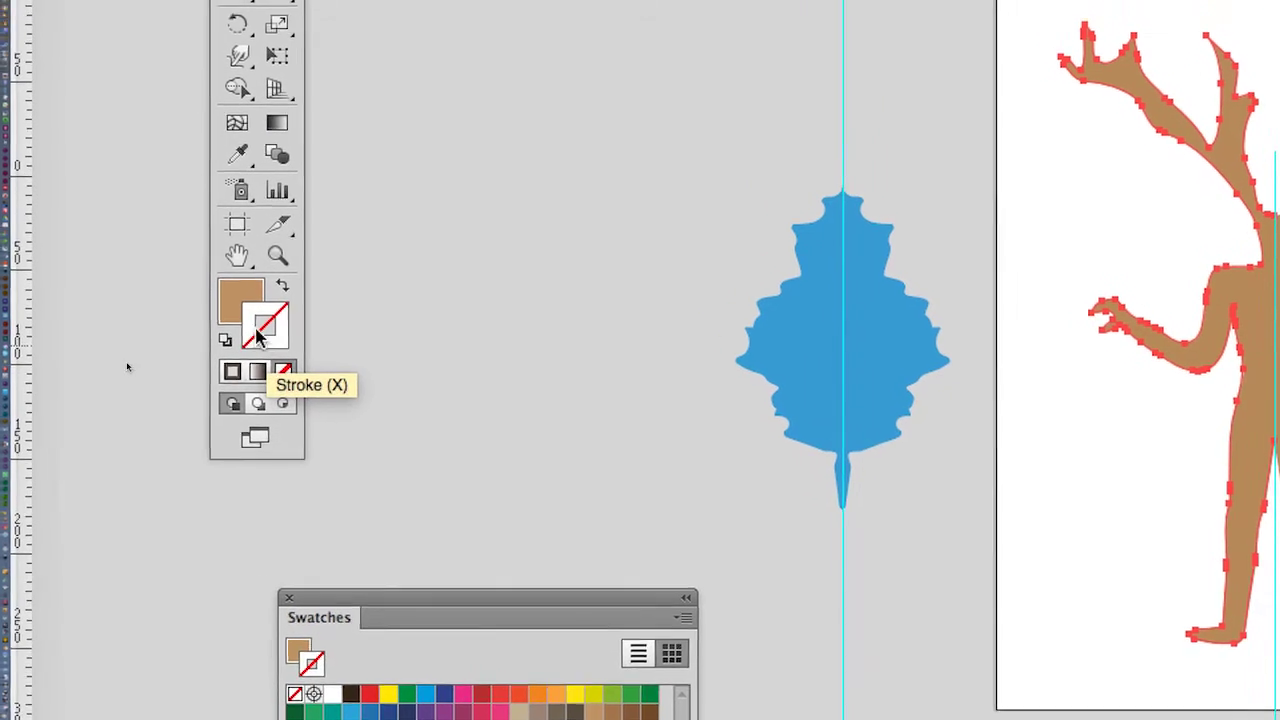
click(248, 322)
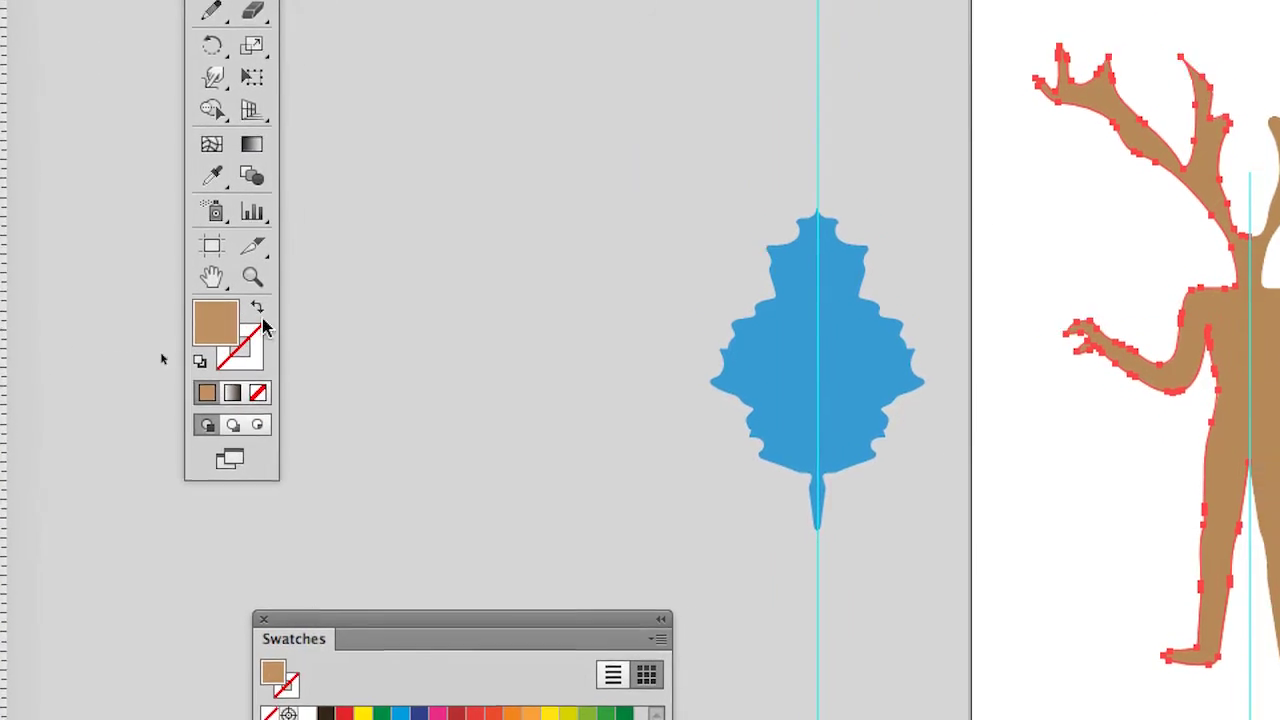
click(581, 242)
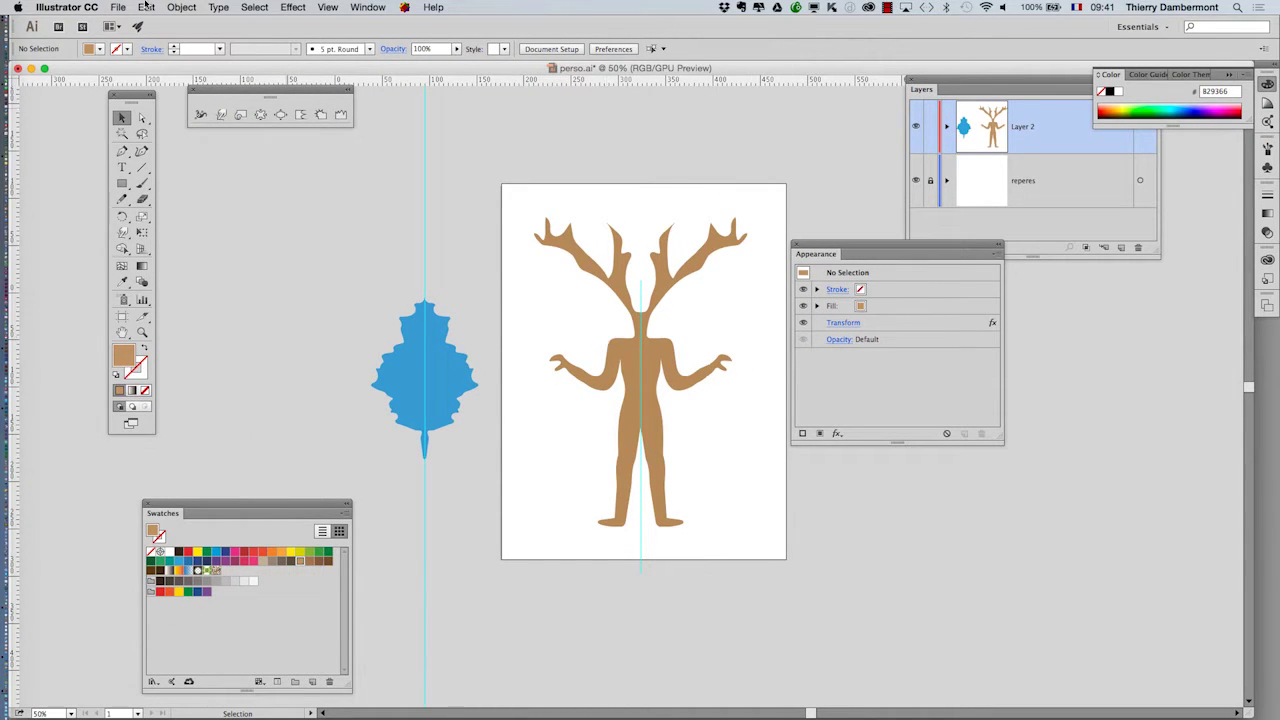
- Save the Illustrator document and switch to the Photoshop perso document
click(118, 7)
click(150, 106)
key(super+Tab)
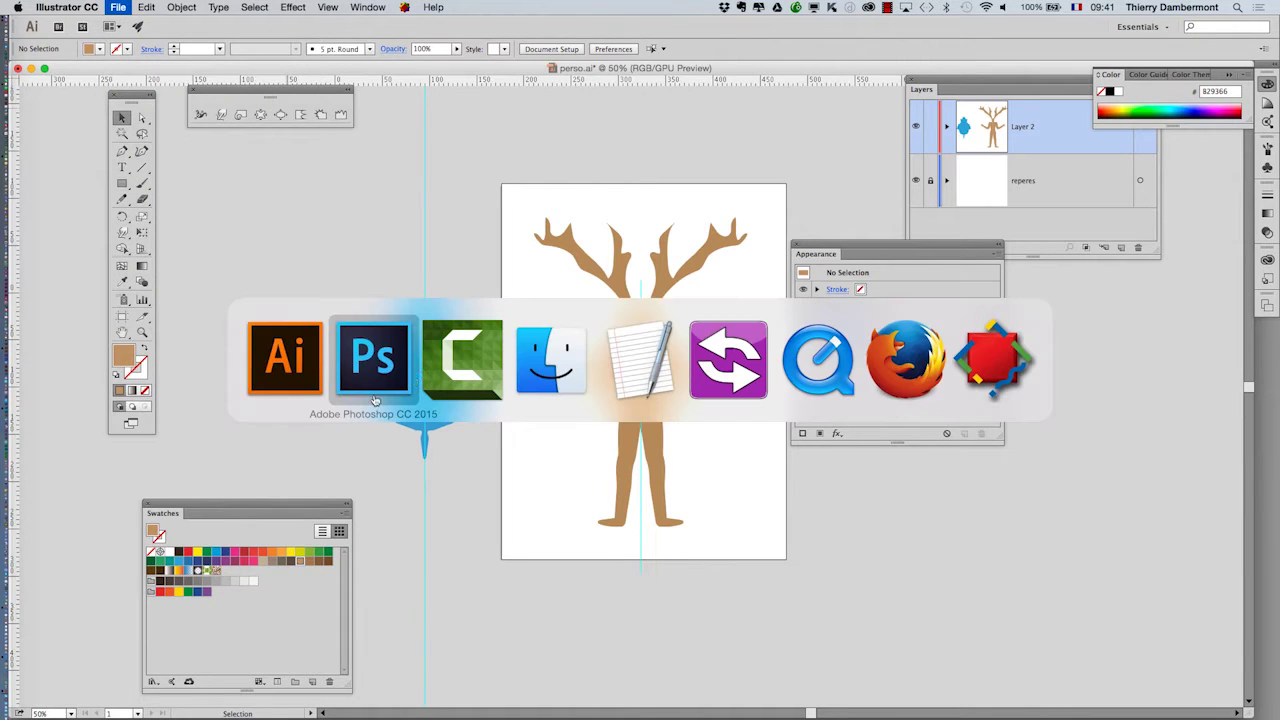
click(400, 378)
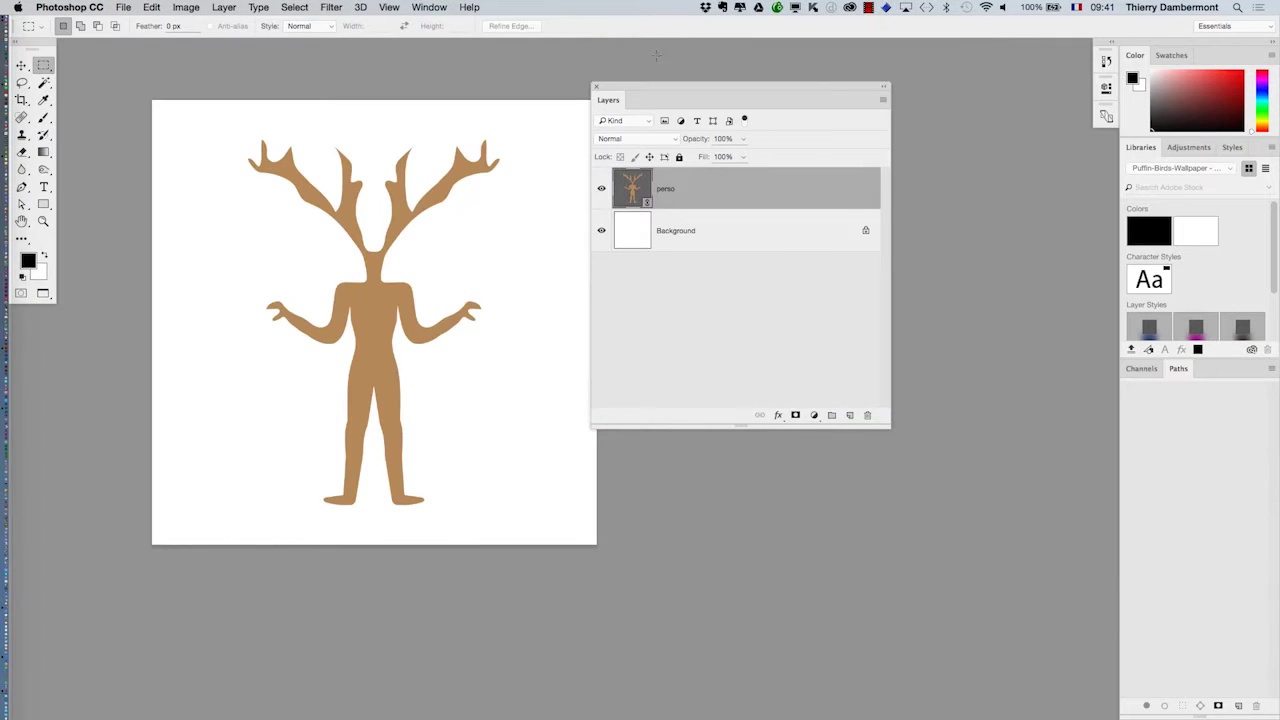
- Start a Save As with the file name 'perso de AI - 01'
click(150, 7)
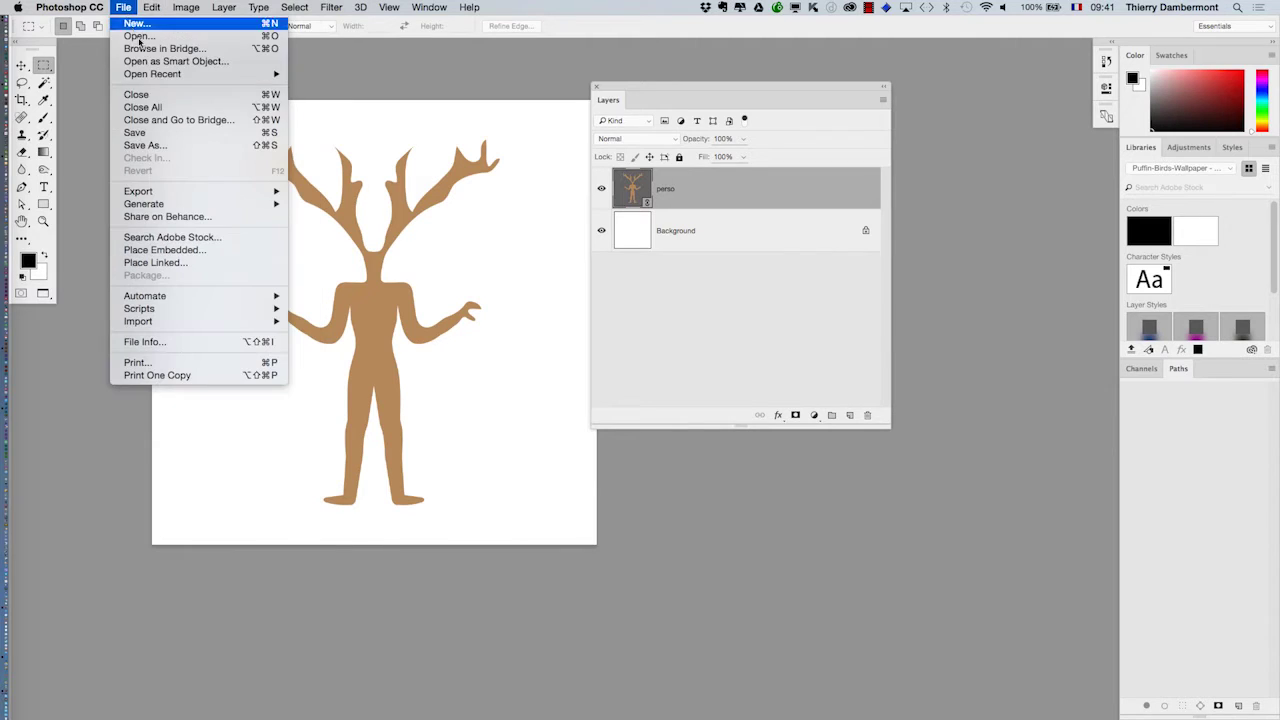
click(167, 147)
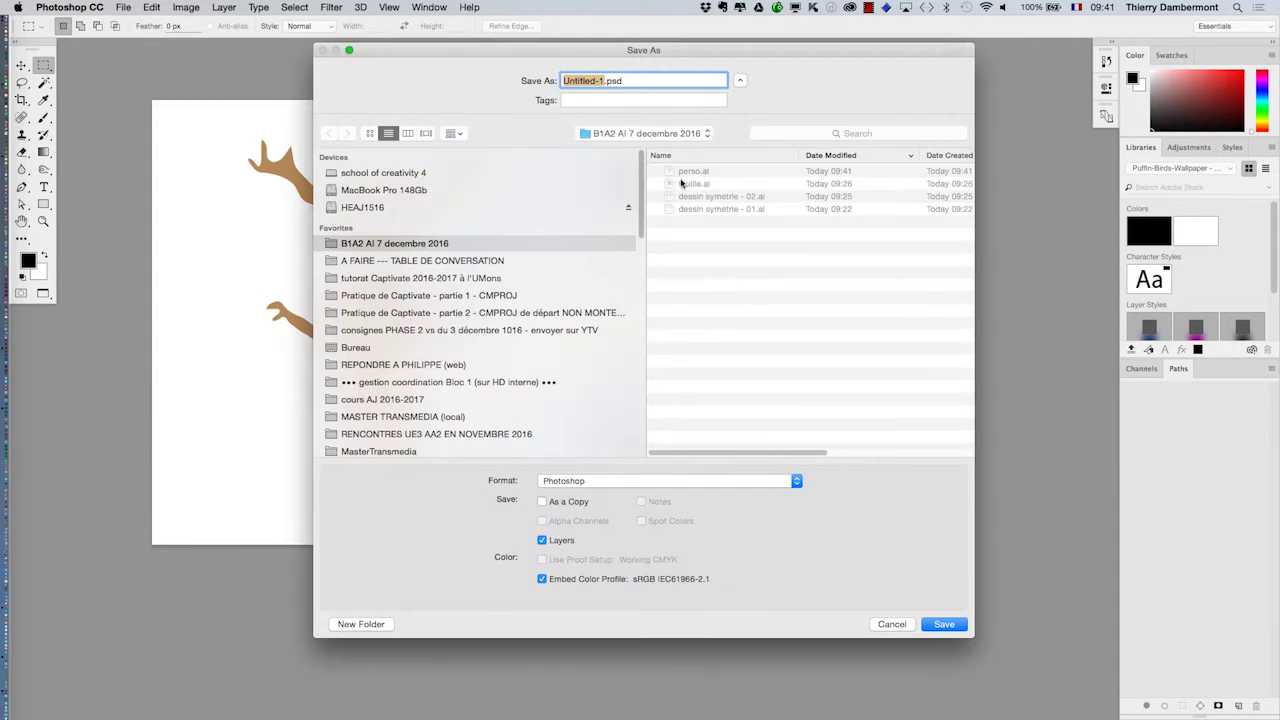
text(pe)
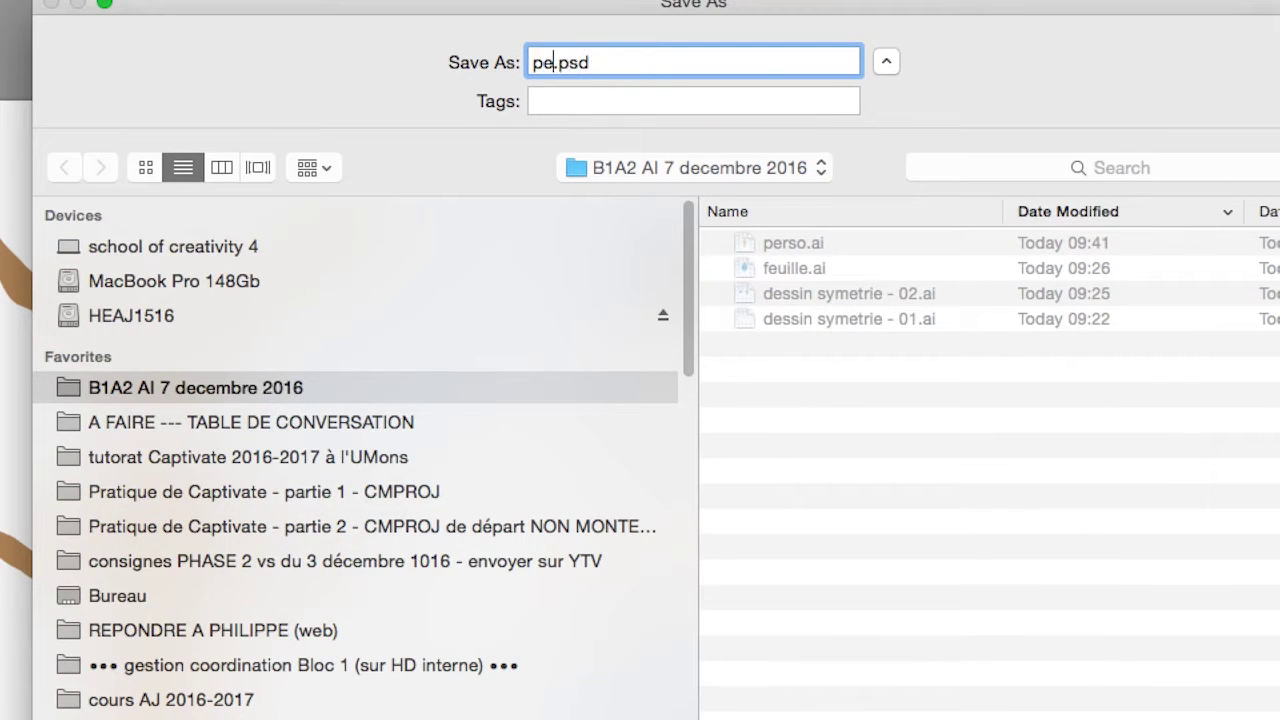
text(rso )
text(de )
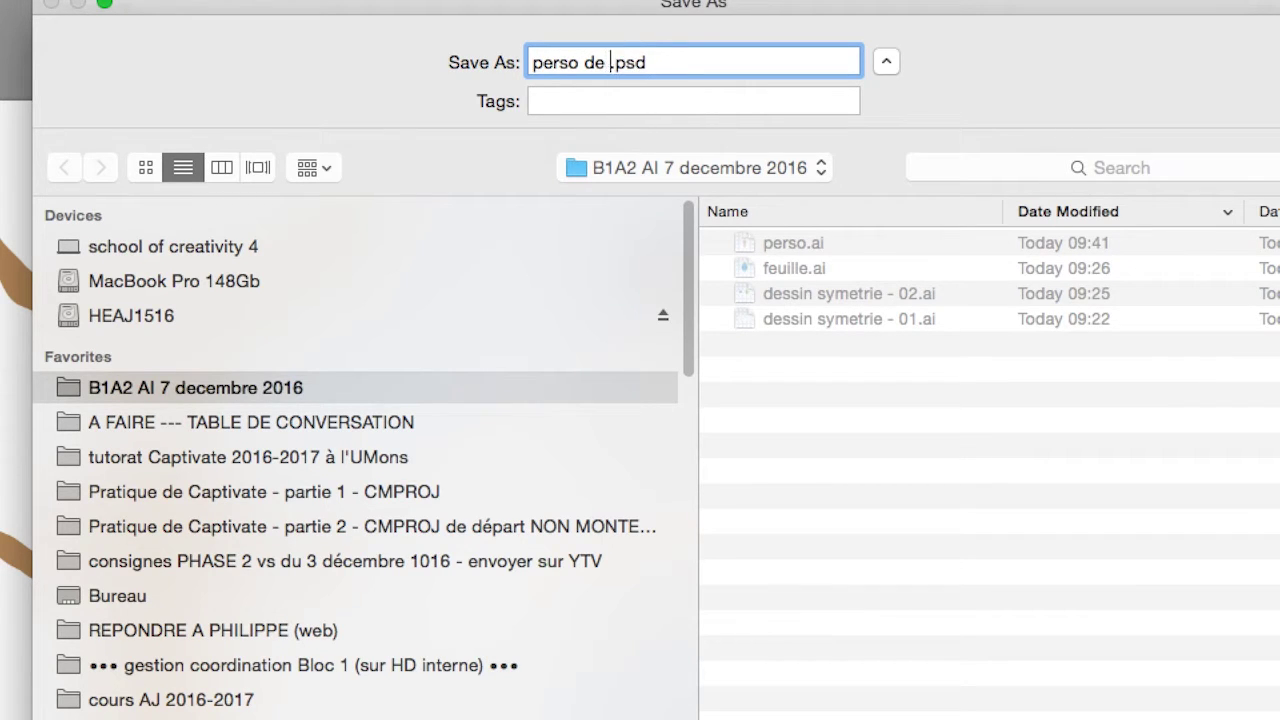
text(AI)
text( - )
text(01)
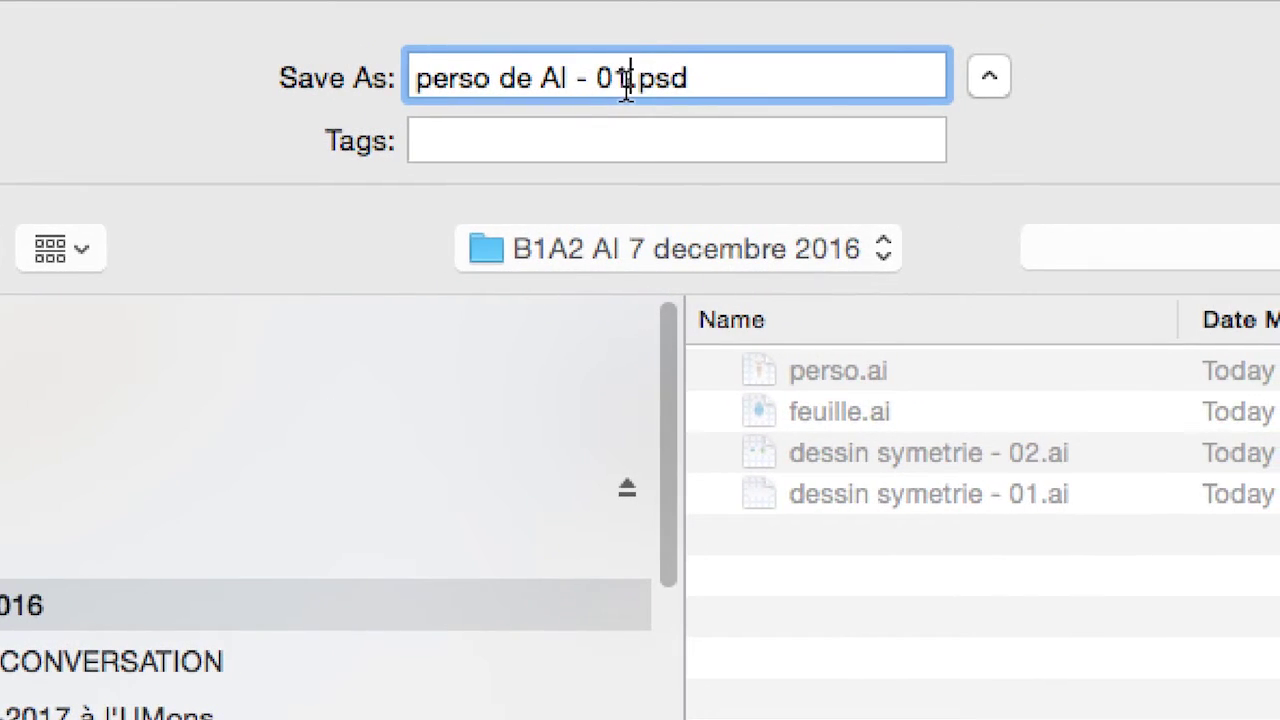
double_click(615, 78)
key(shift+super+Left)
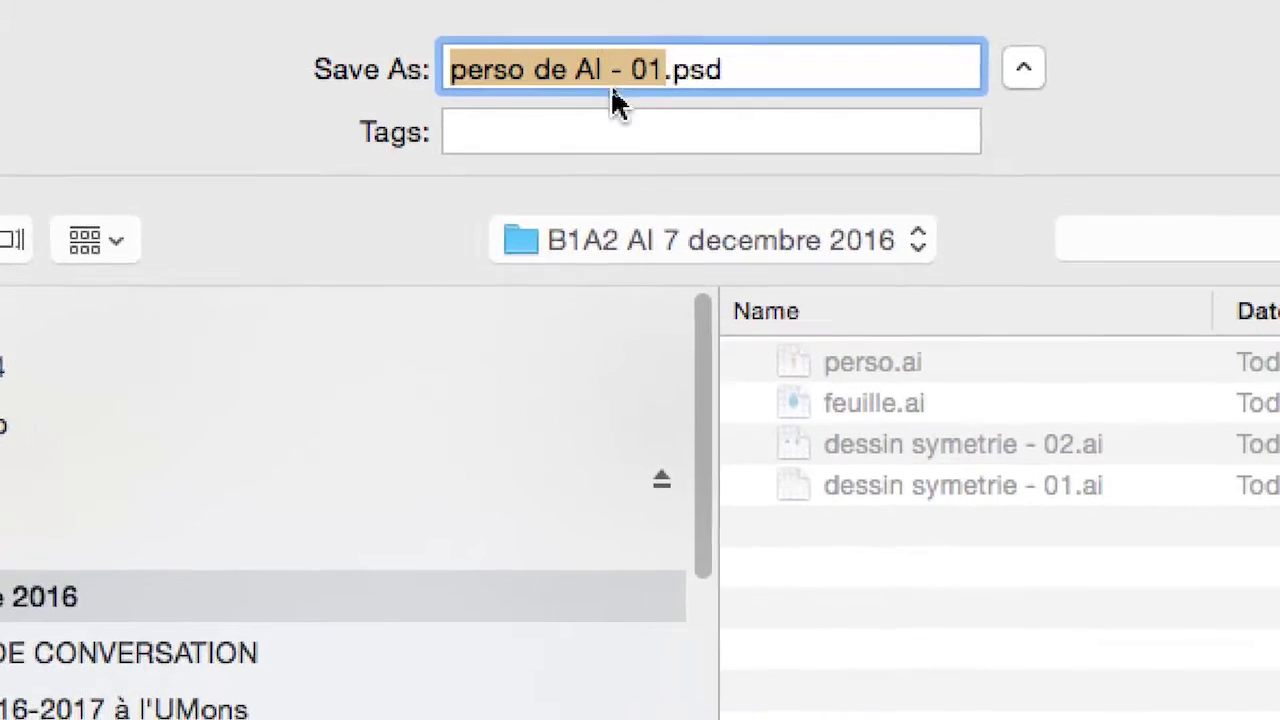
- Rename the file to 'doc PS avec import perso AI - 01' and save it
click(613, 86)
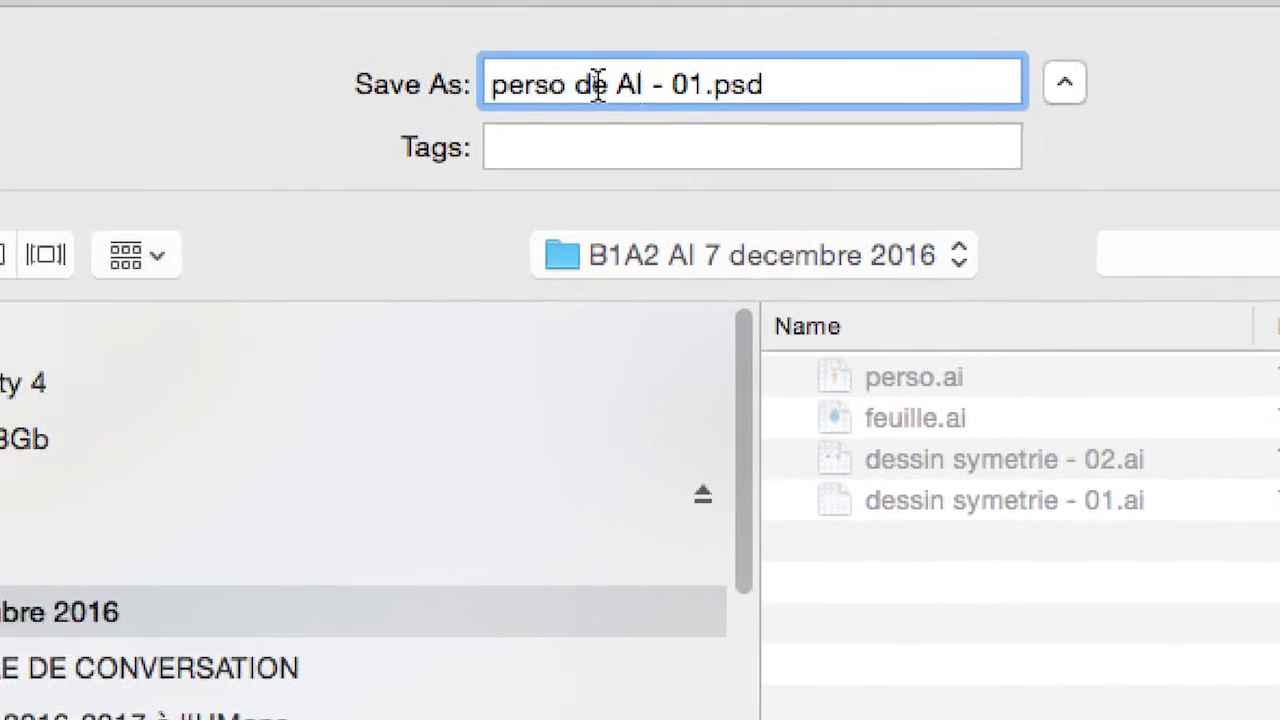
double_click(597, 85)
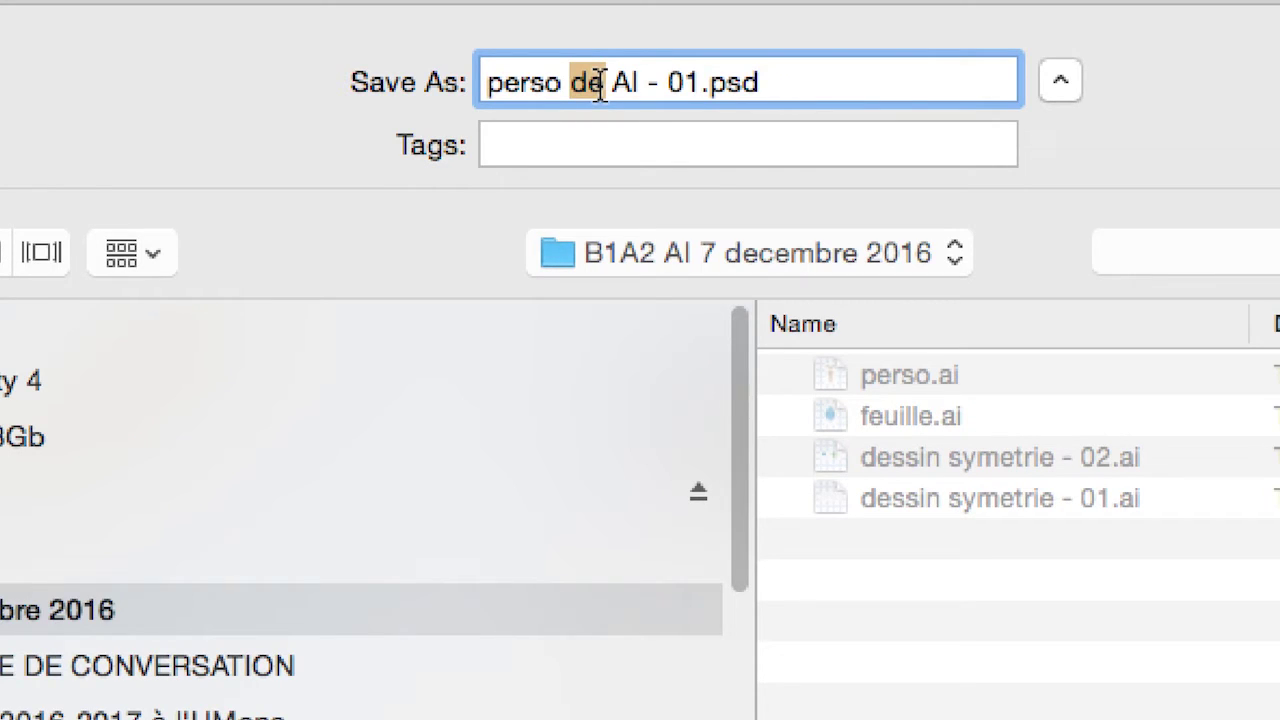
drag(600, 83, 490, 82)
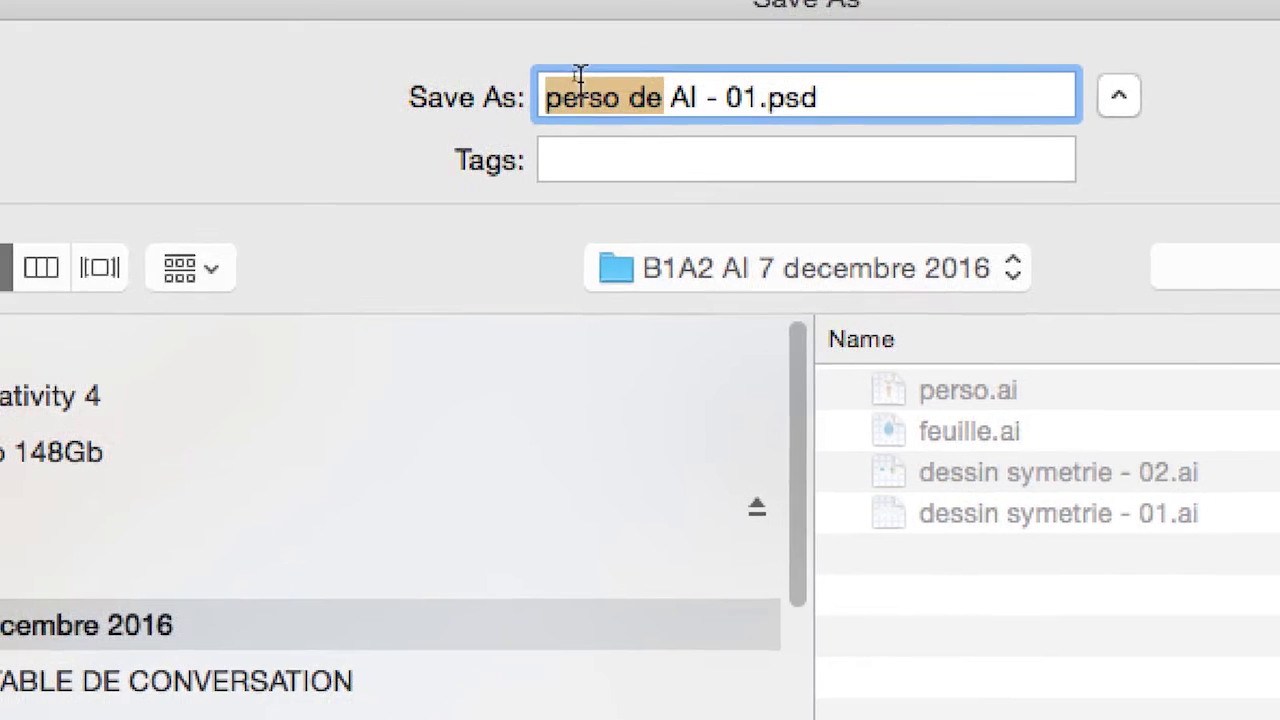
text(doc PS)
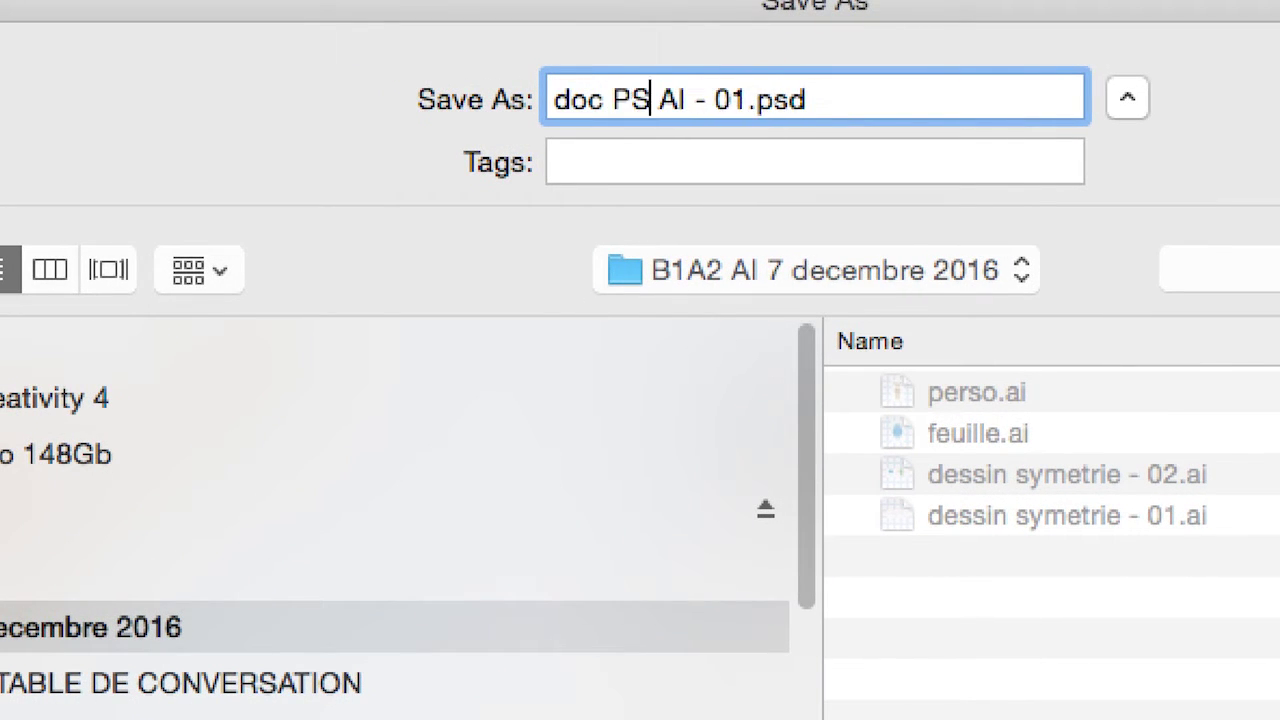
text( ave)
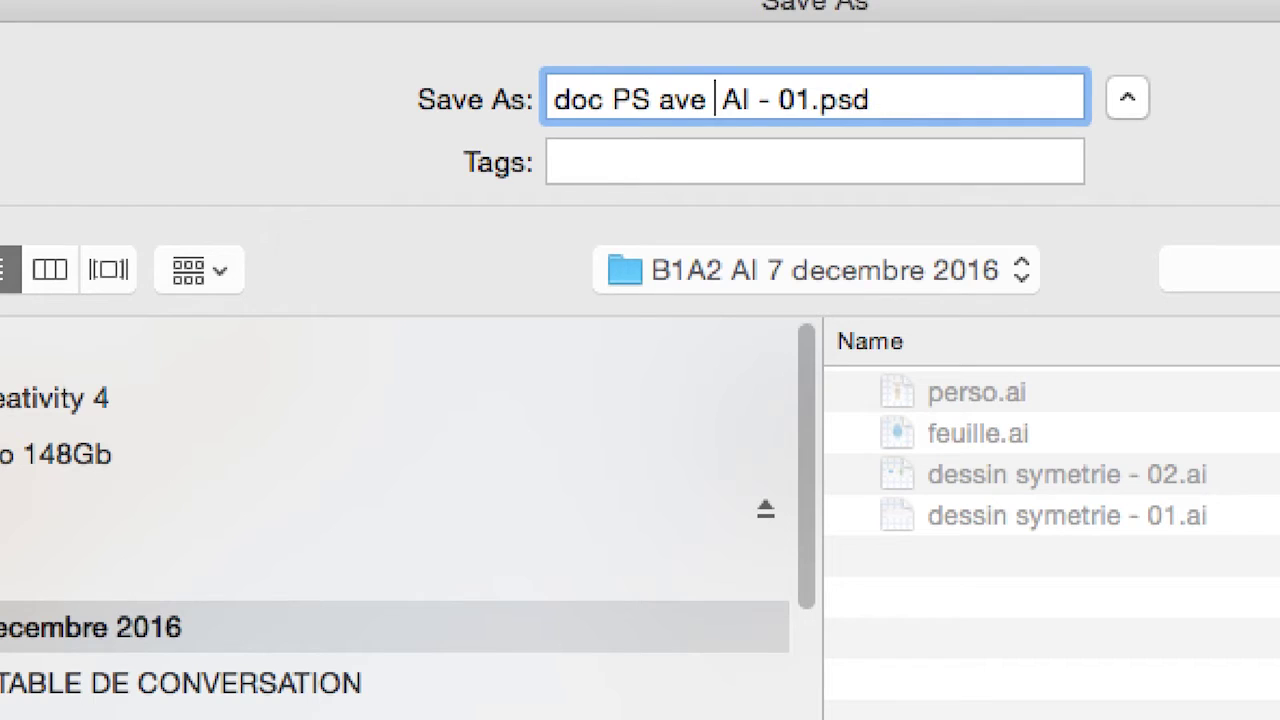
key(BackSpace)
text(c import)
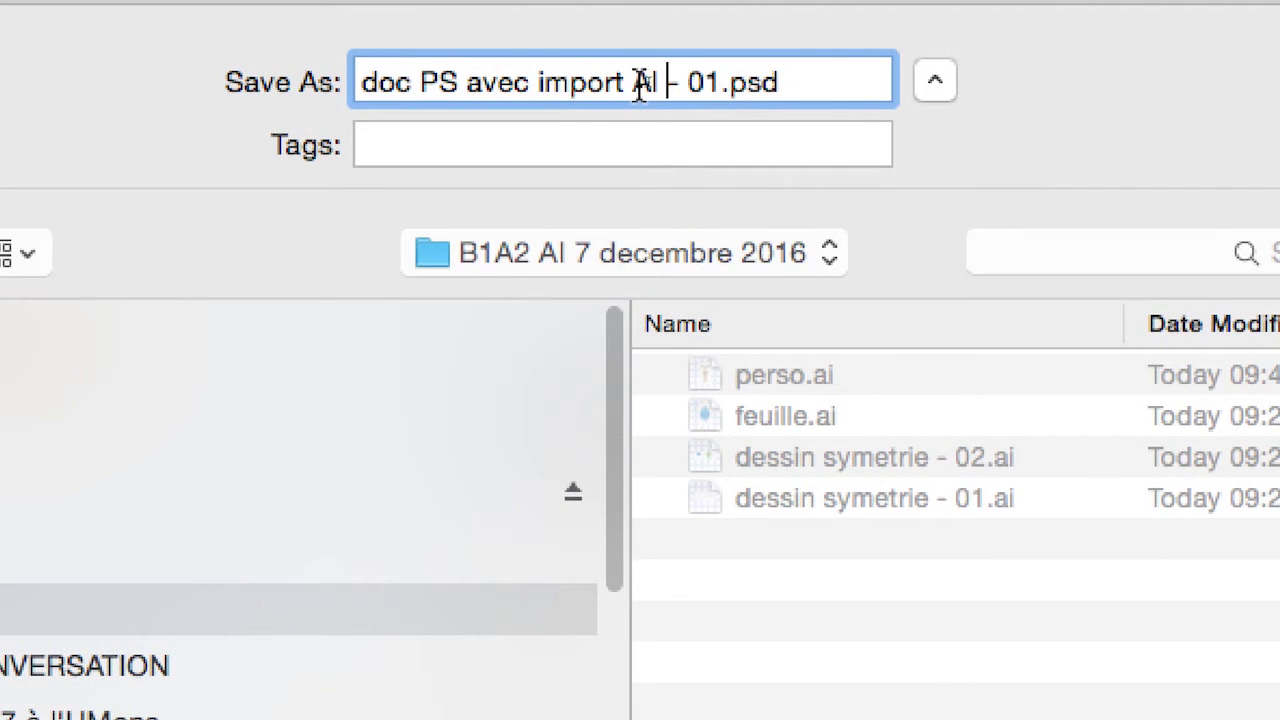
click(631, 83)
text(perso)
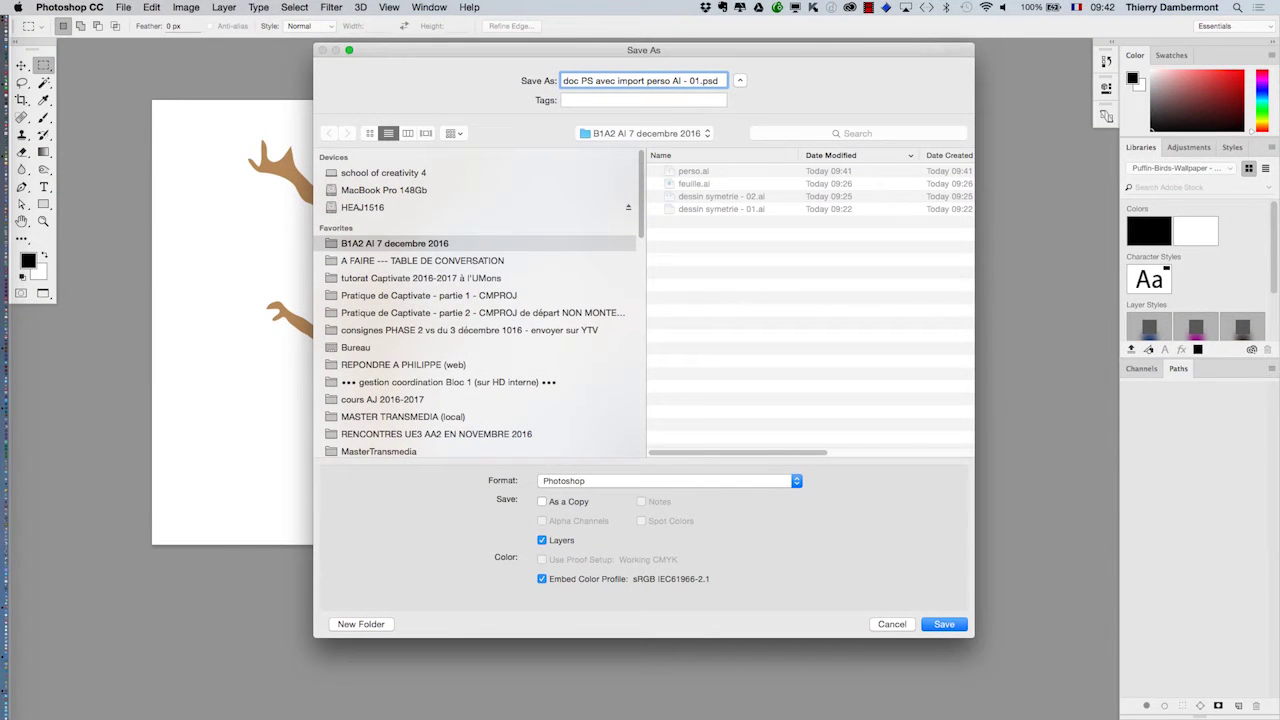
click(939, 624)
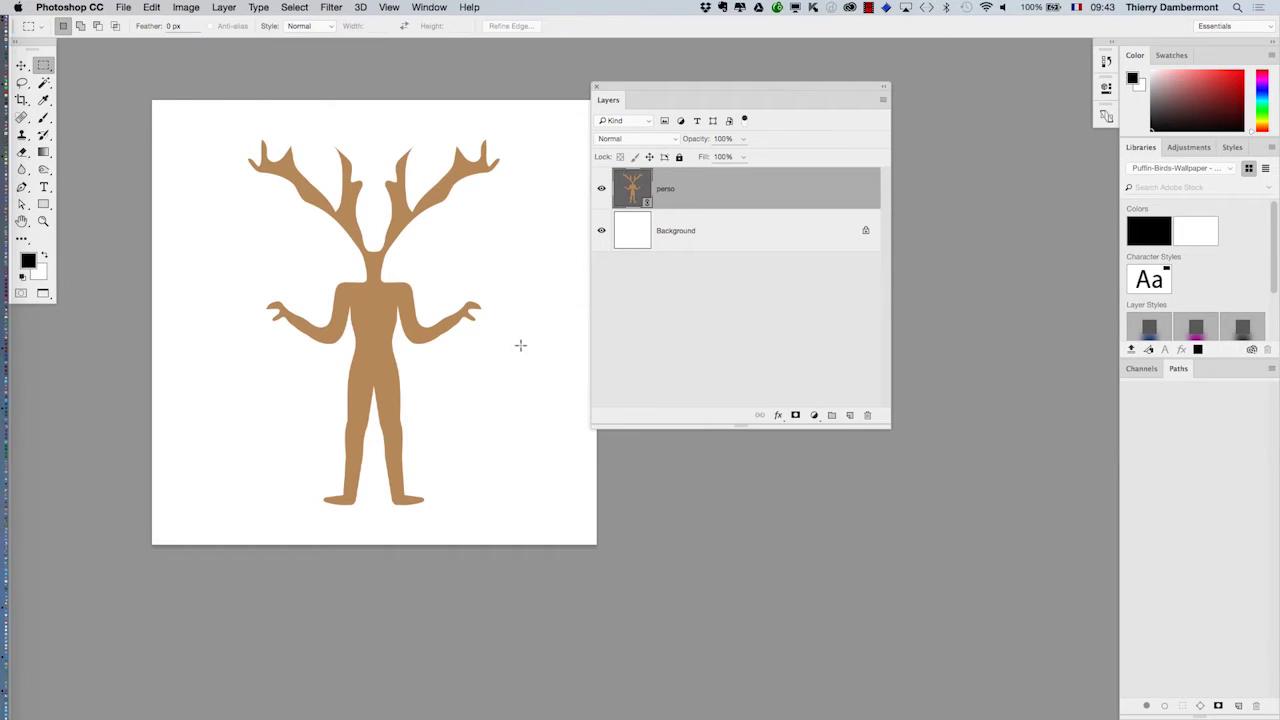
- Give the perso layer an orange-purple Gradient Overlay at 148°, and enable Bevel & Emboss
drag(653, 90, 723, 92)
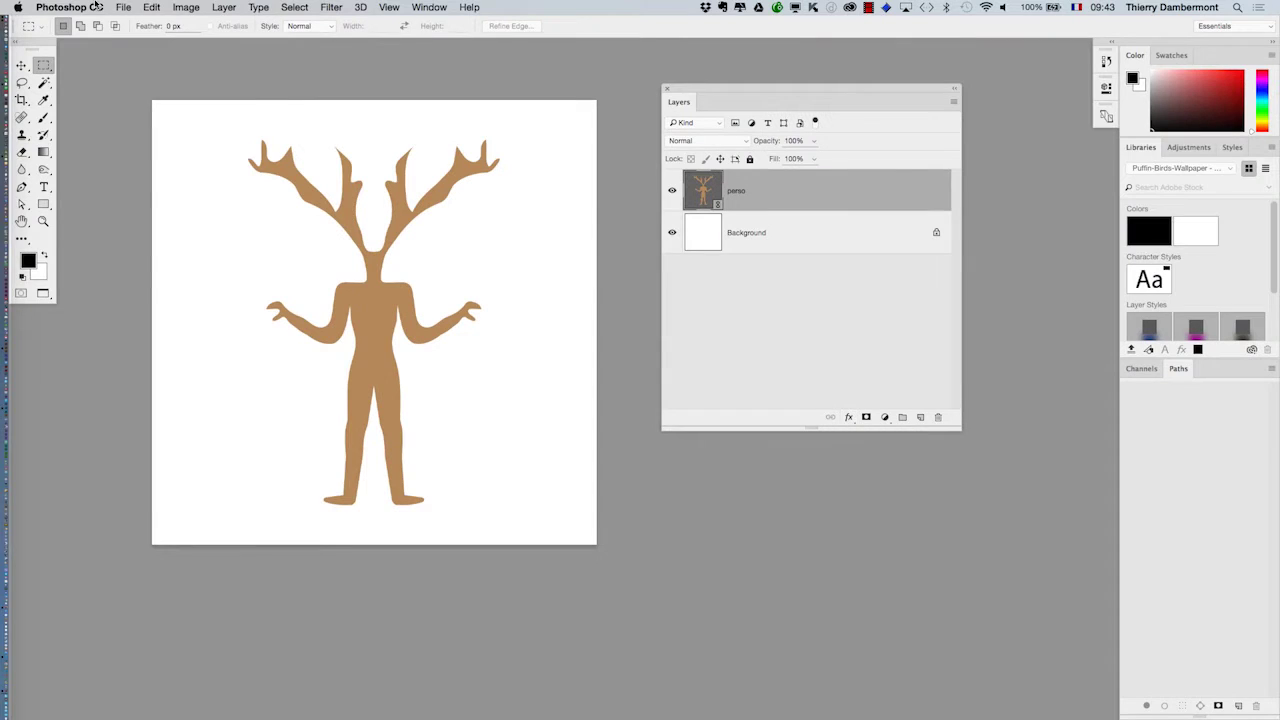
click(222, 7)
mouse_move(47, 23)
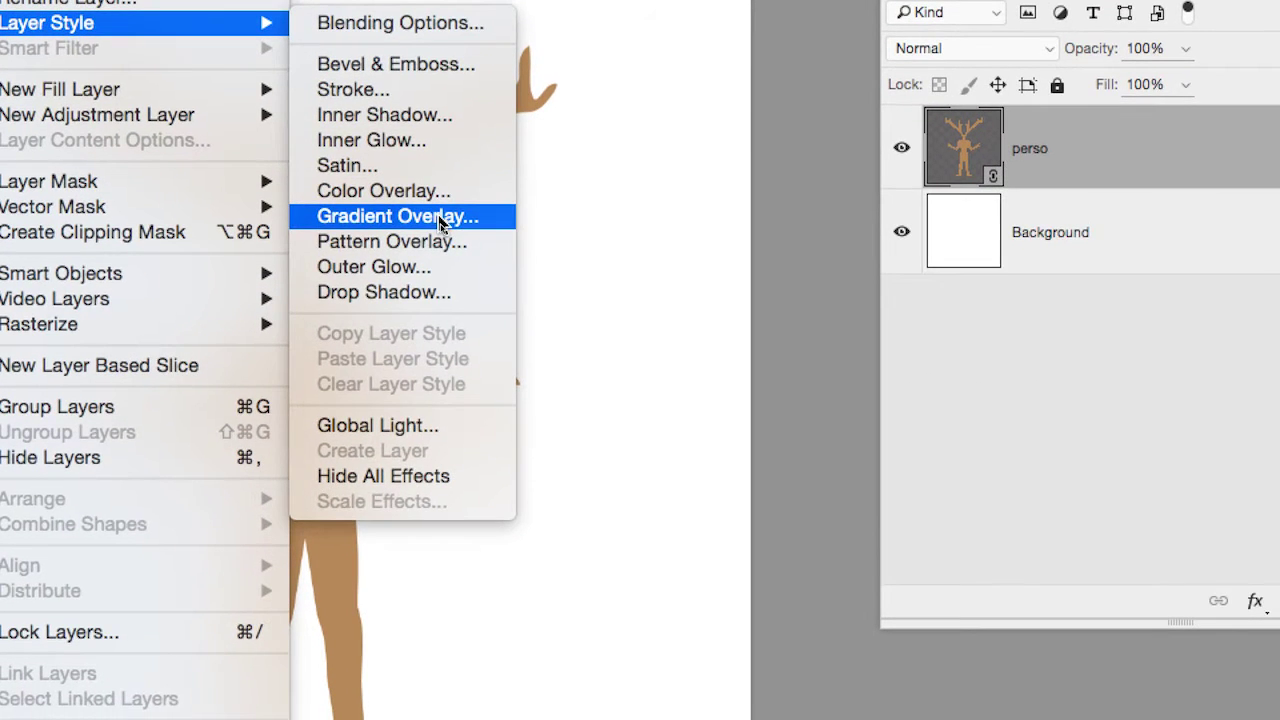
click(441, 225)
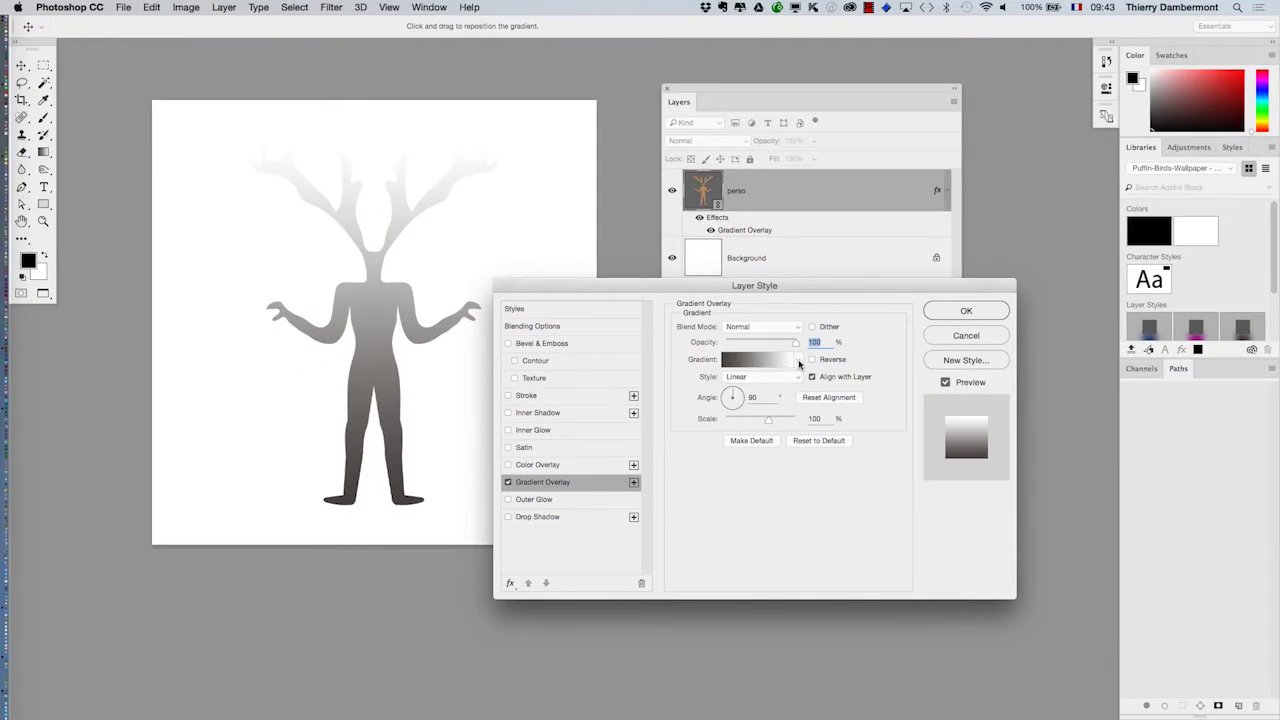
click(799, 362)
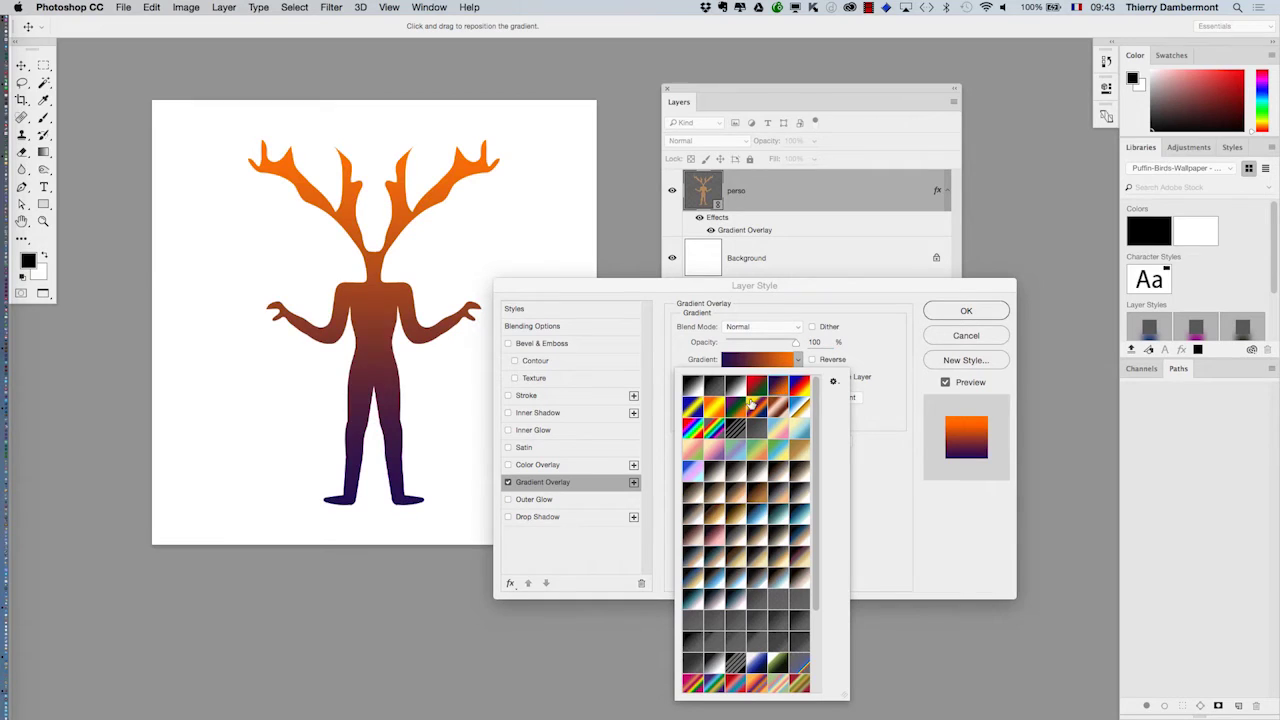
click(868, 456)
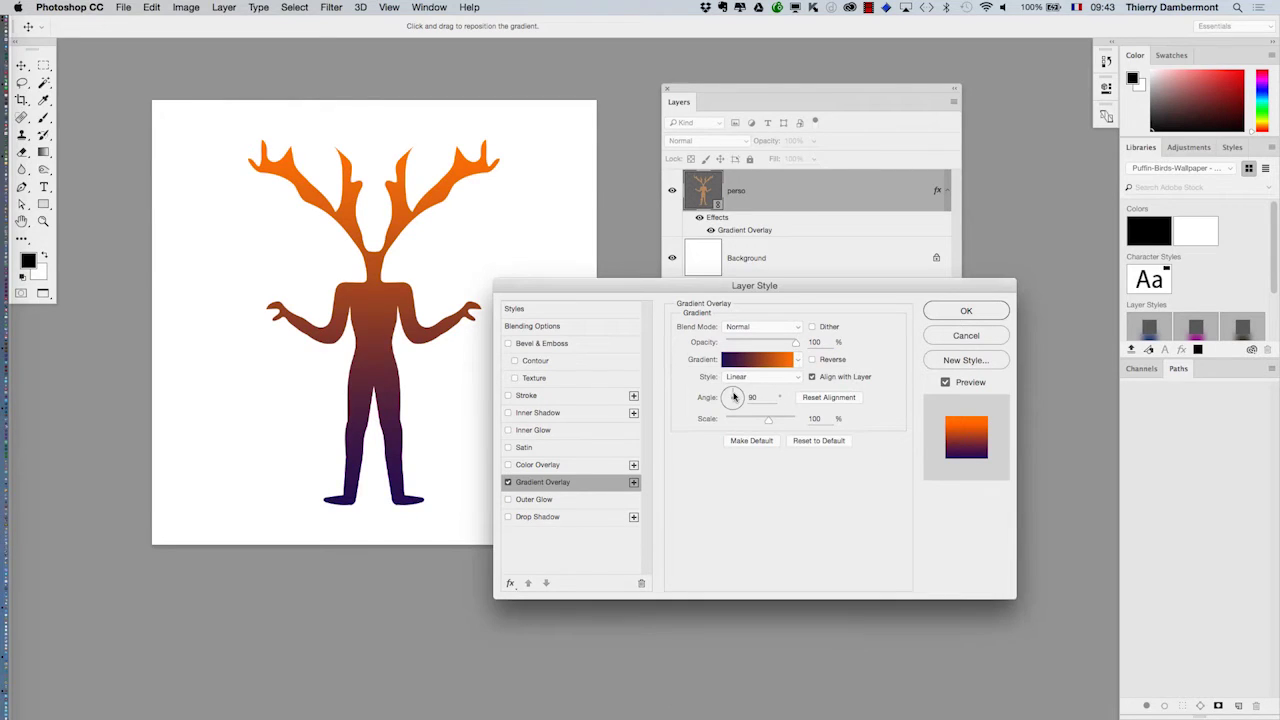
drag(734, 397, 729, 399)
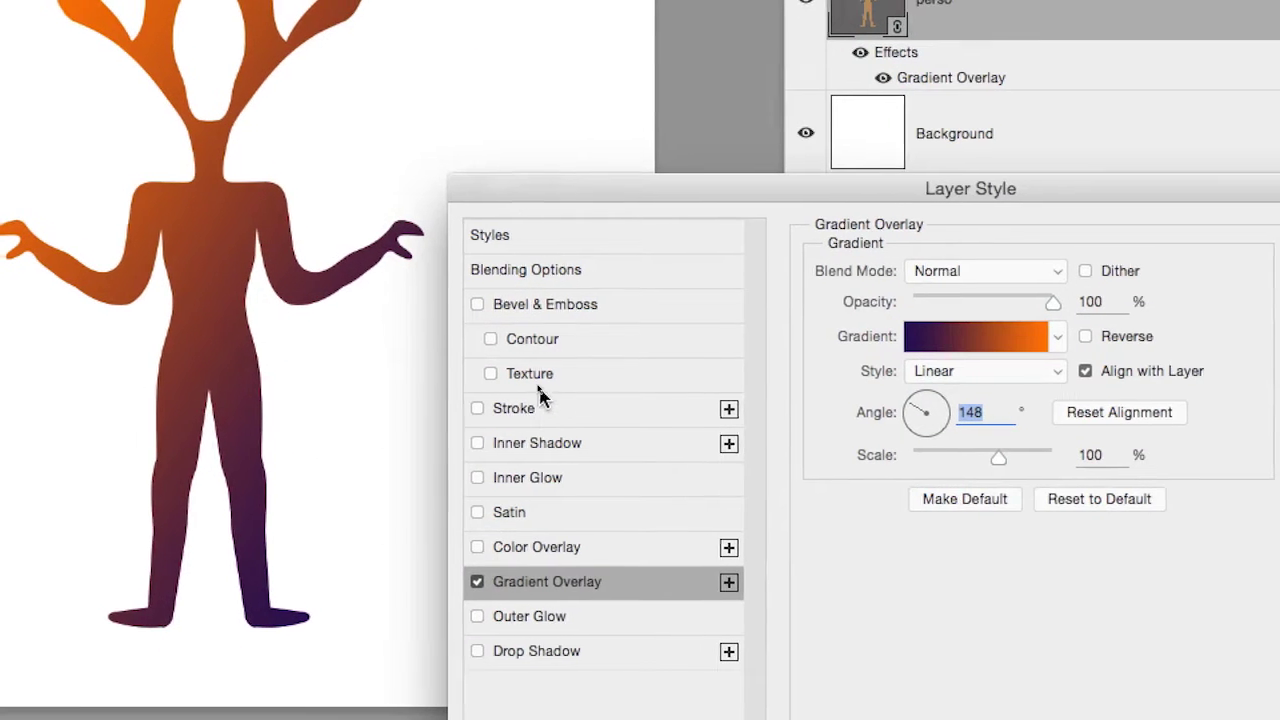
click(538, 386)
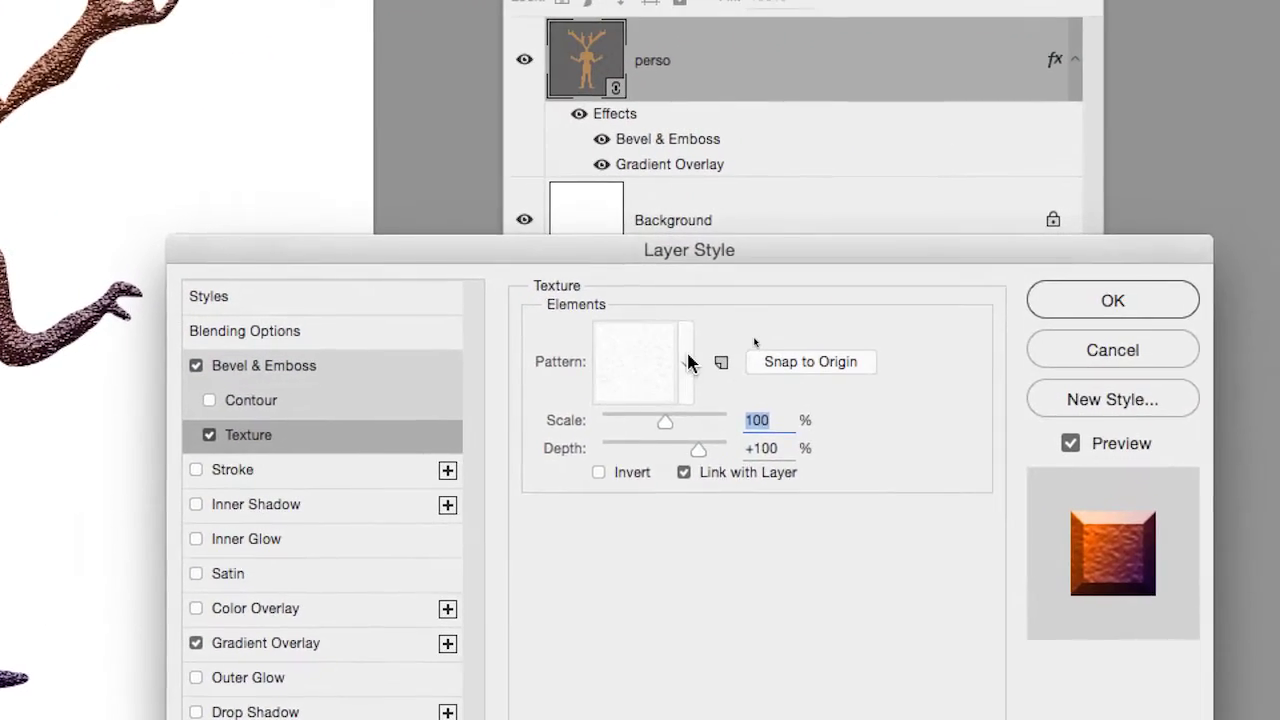
- Set the Bevel & Emboss texture to a fine light-grey stone pattern at 89% scale
click(955, 308)
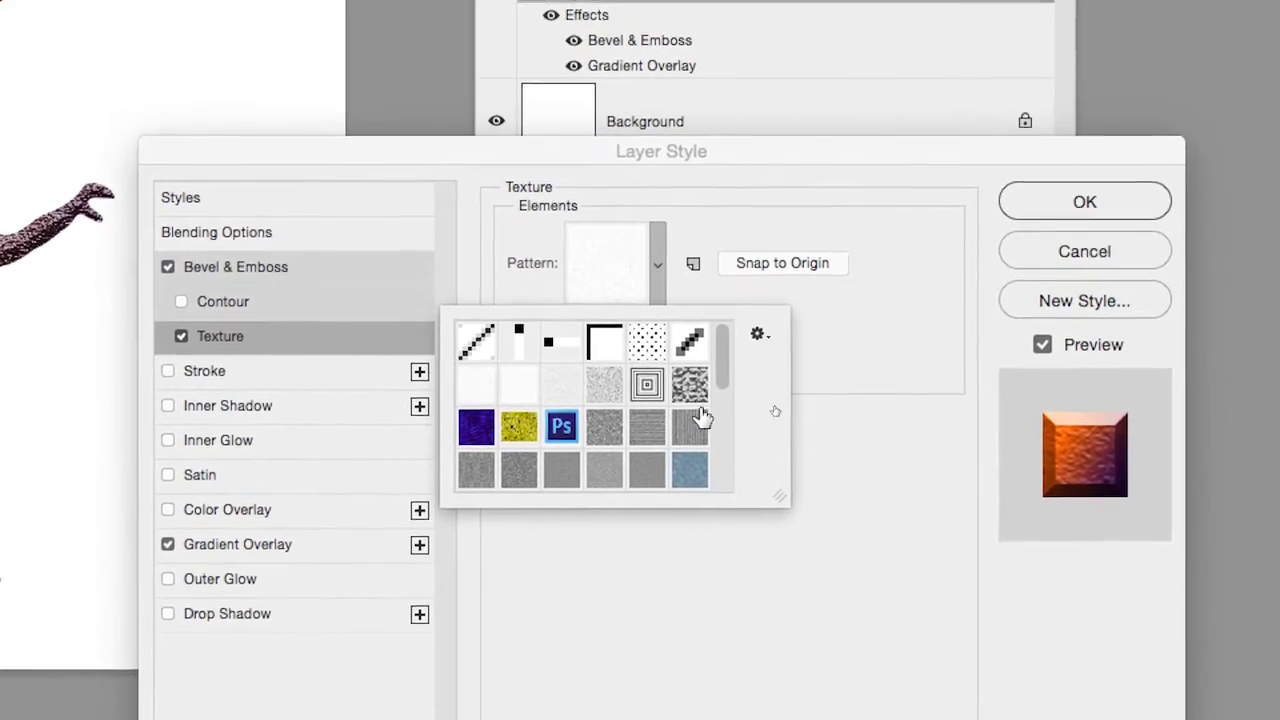
click(728, 421)
click(420, 185)
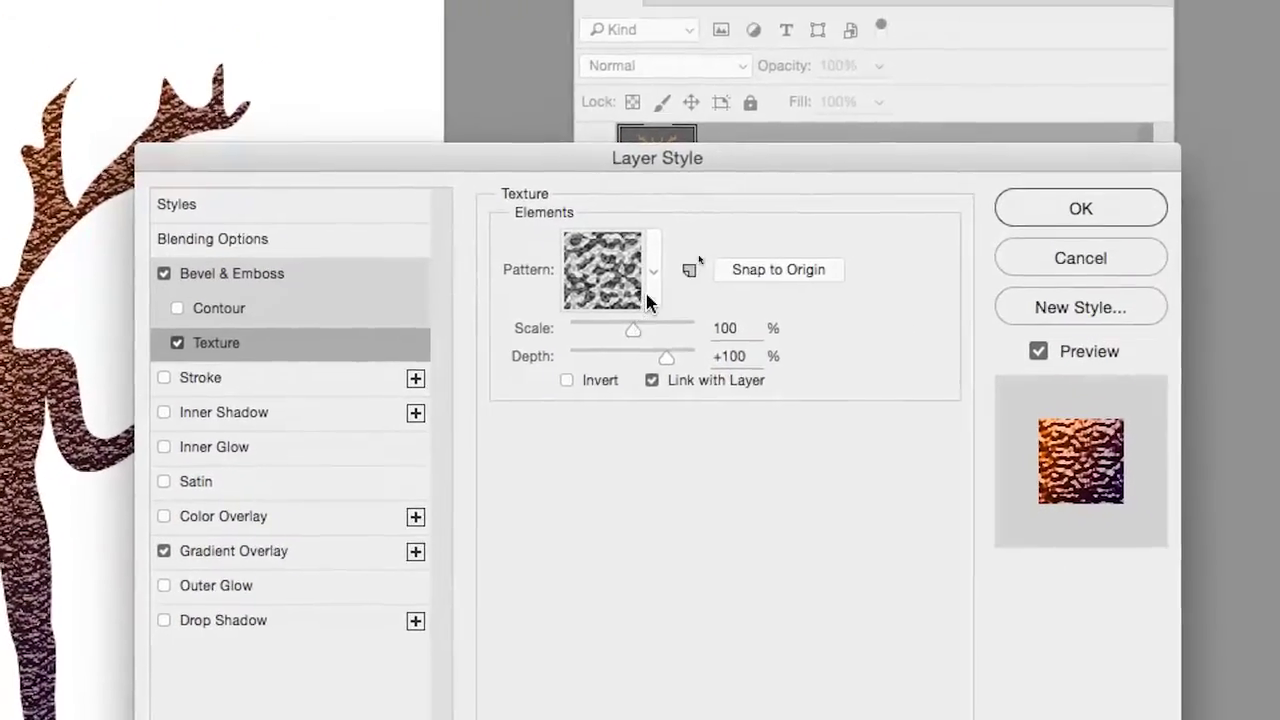
click(679, 230)
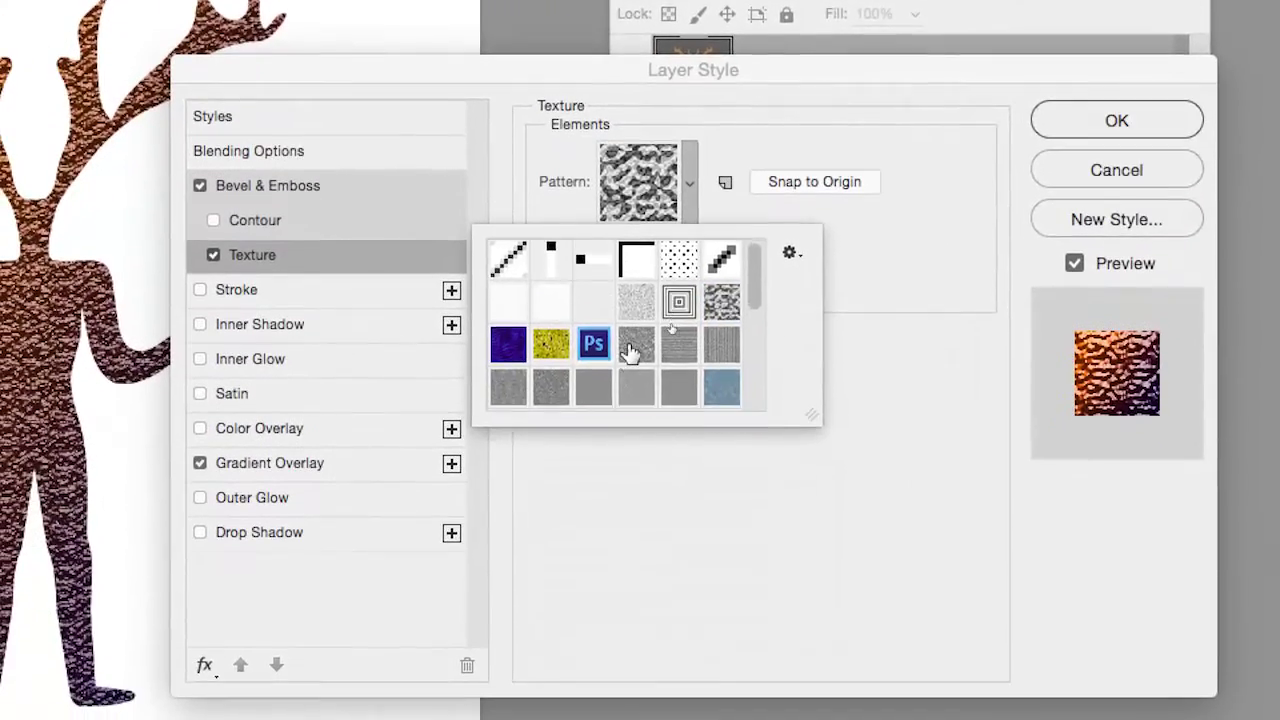
scroll(630, 355, down, 2)
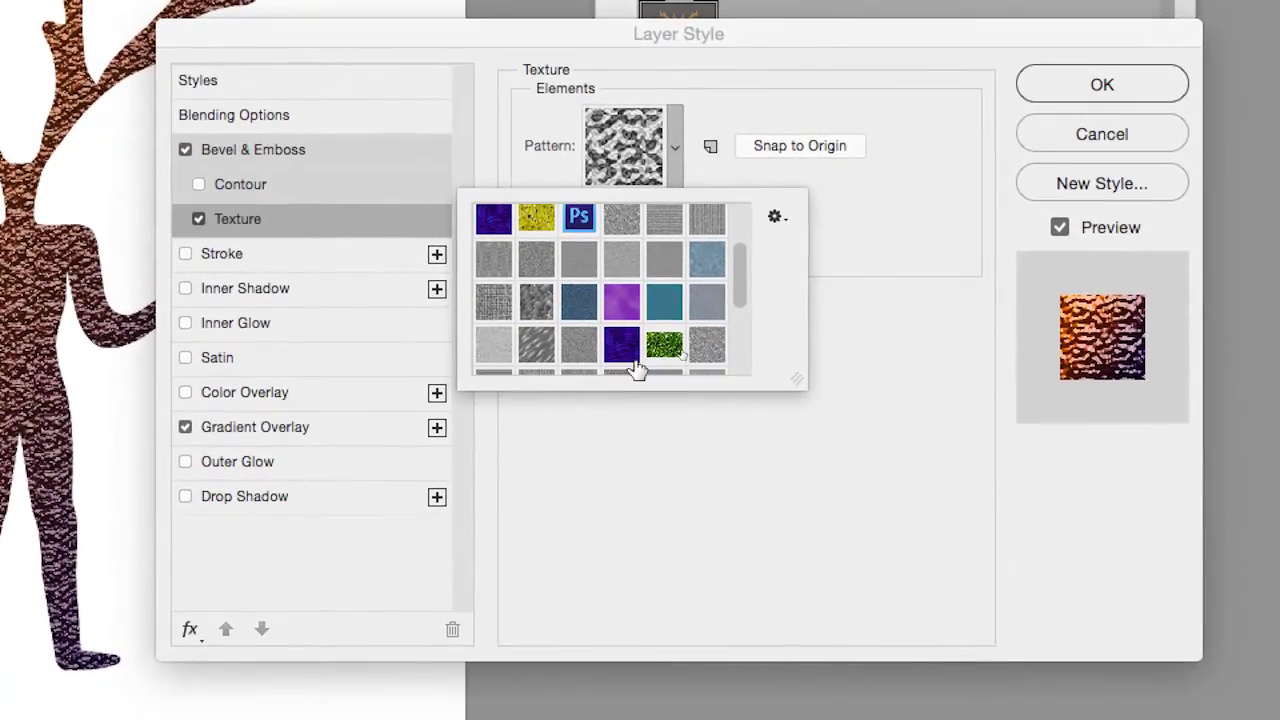
click(585, 358)
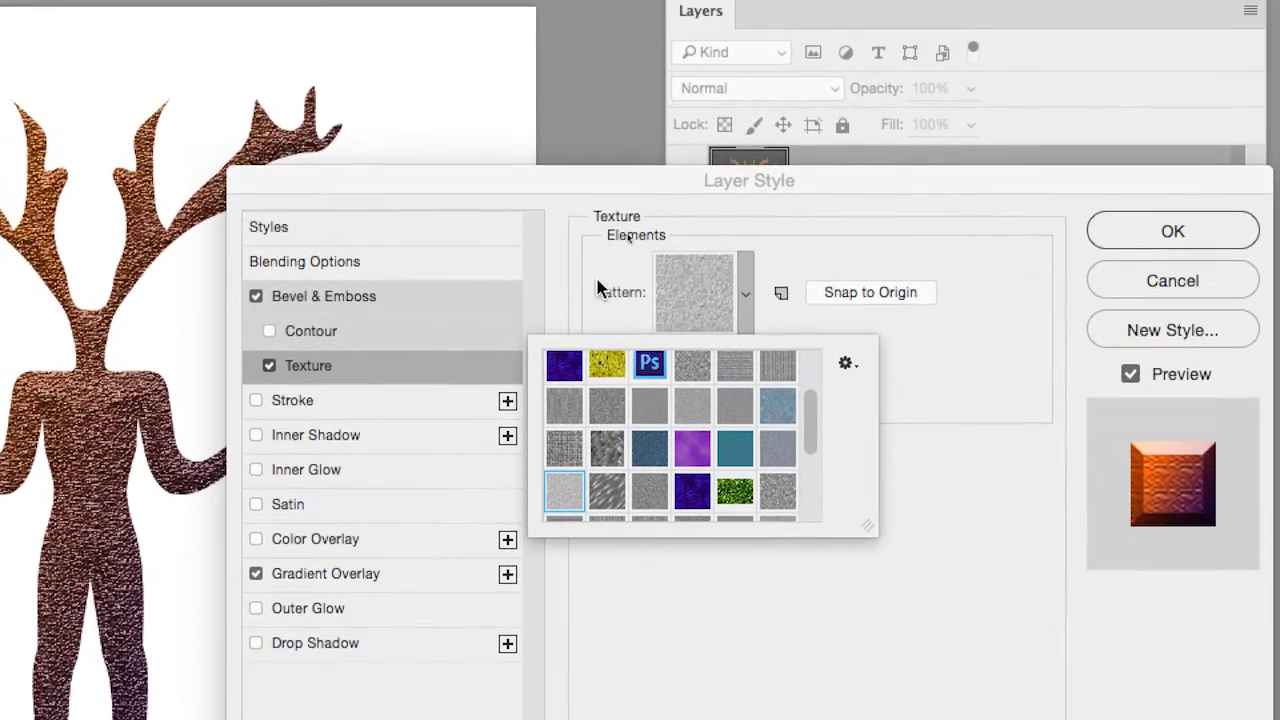
click(572, 197)
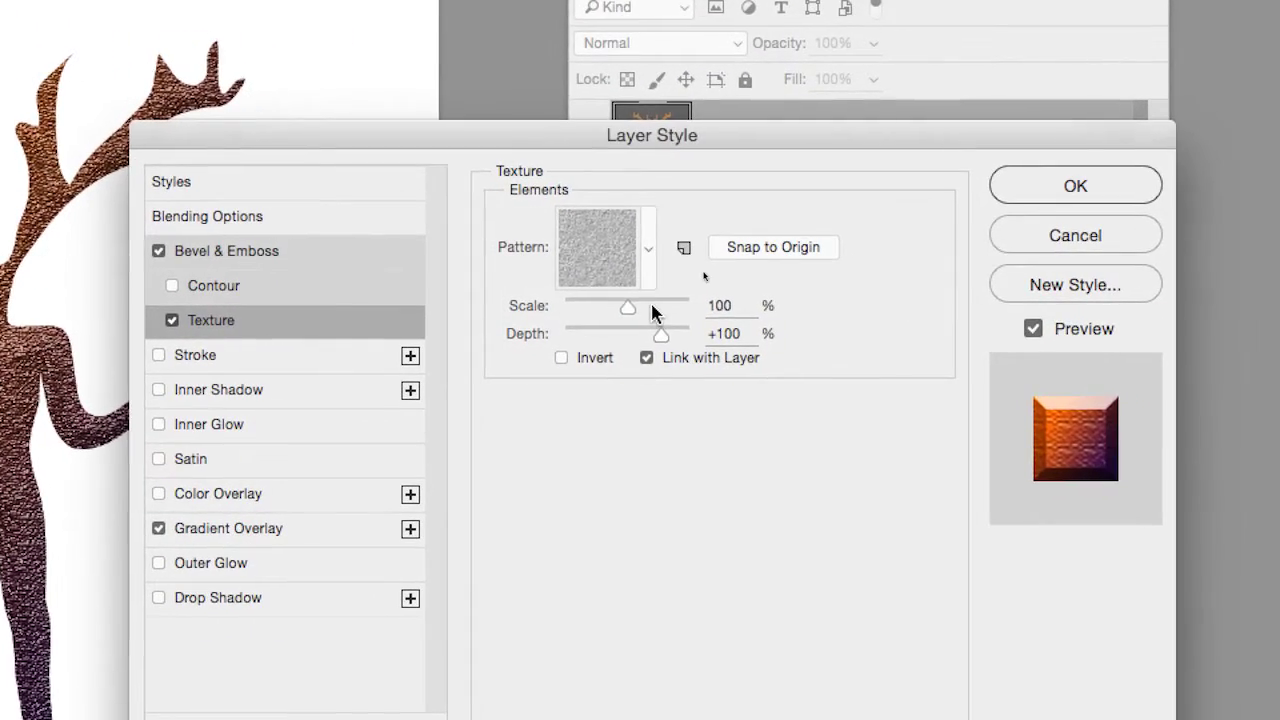
mouse_move(627, 310)
mouse_down()
mouse_move(652, 312)
mouse_move(621, 308)
mouse_move(642, 320)
mouse_up()
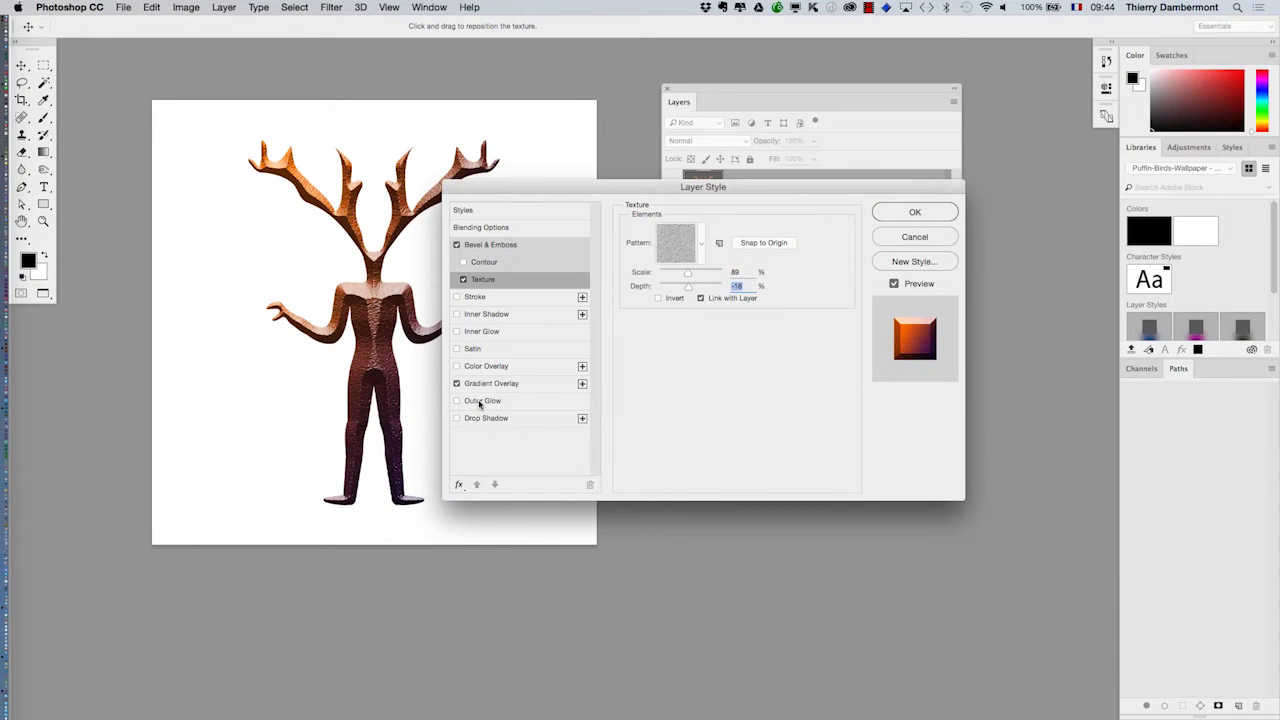
- Add a Multiply drop shadow with 46 px distance and 29 px size, and confirm the styles
click(480, 419)
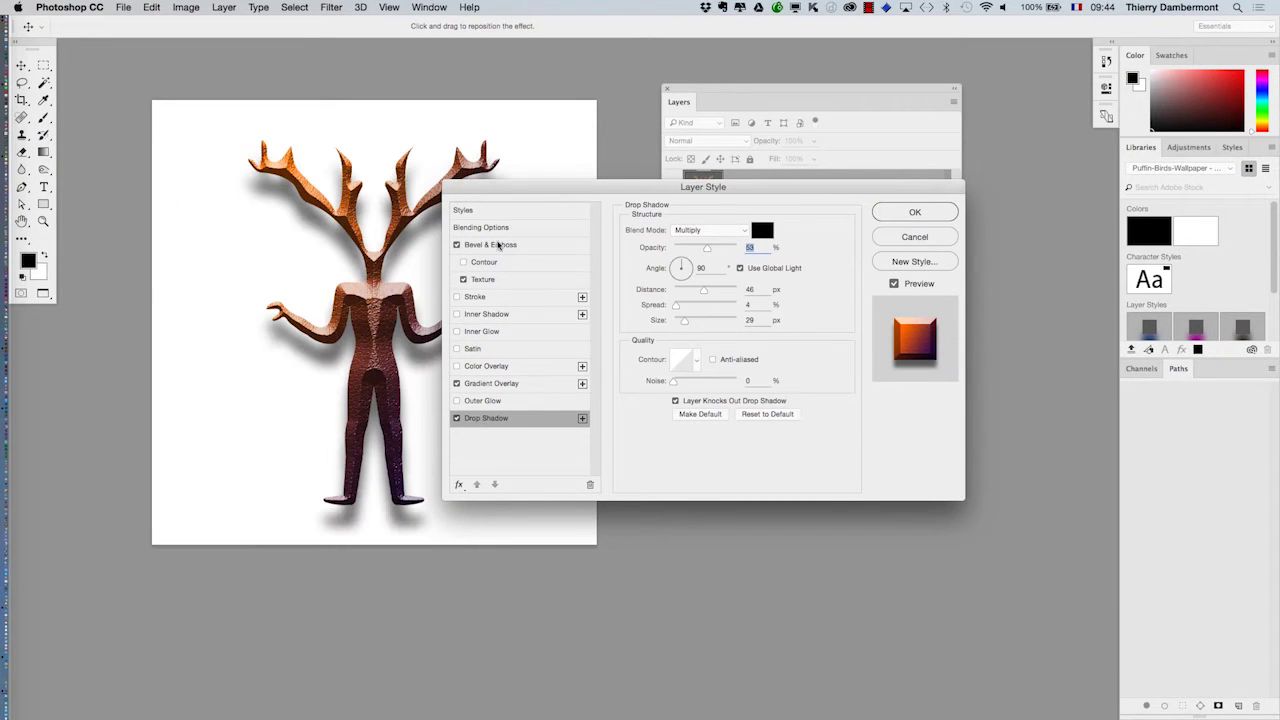
drag(523, 188, 693, 189)
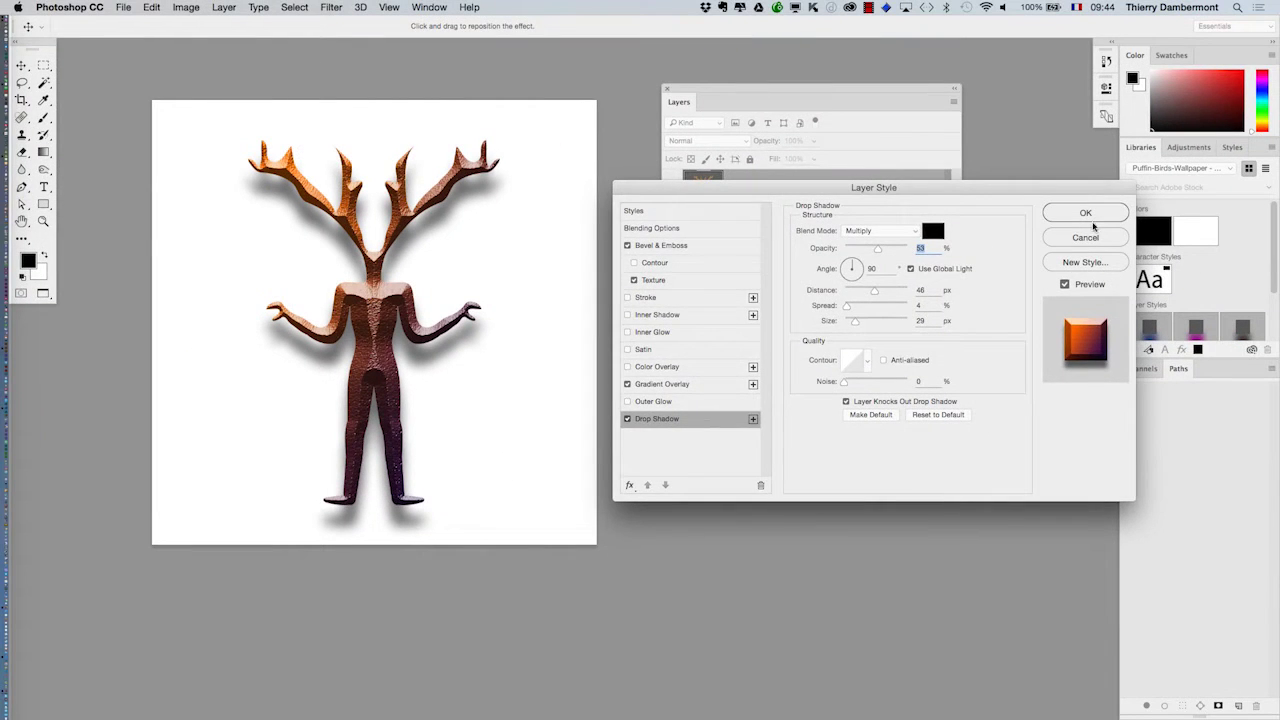
click(1095, 225)
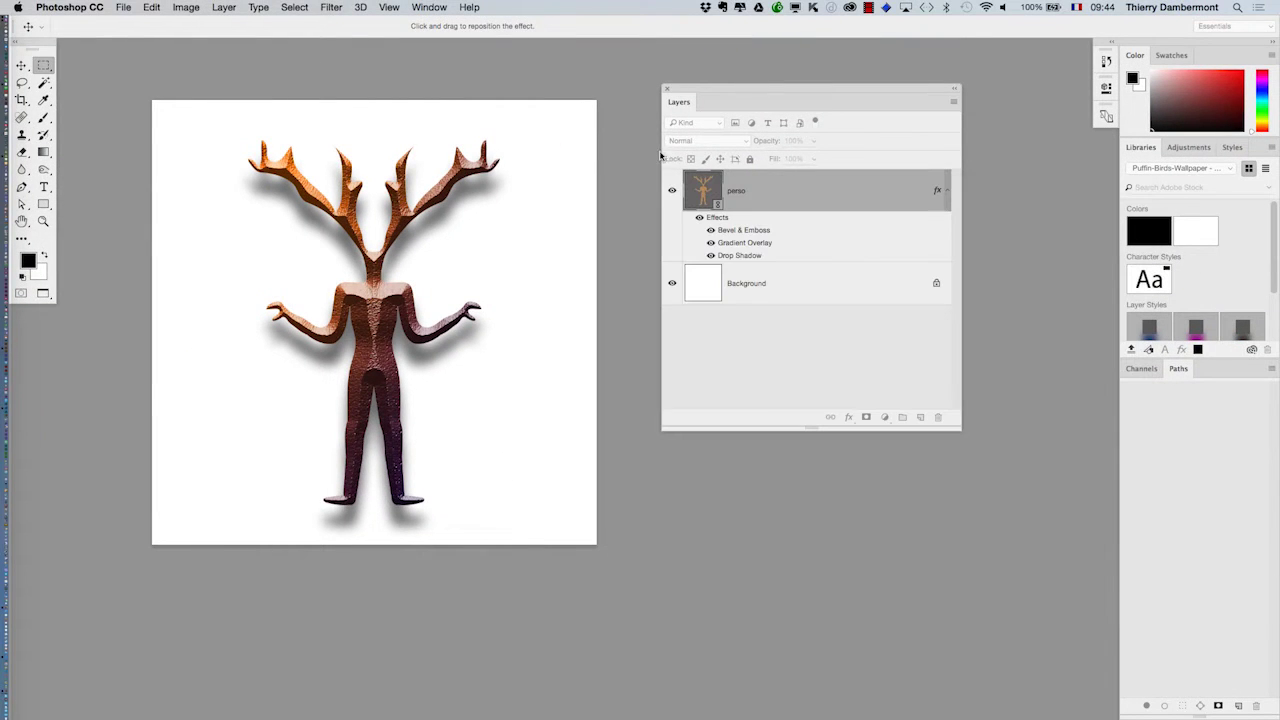
- Save a copy named 'doc PS avec import perso AI - 02.psd'
click(123, 7)
click(236, 147)
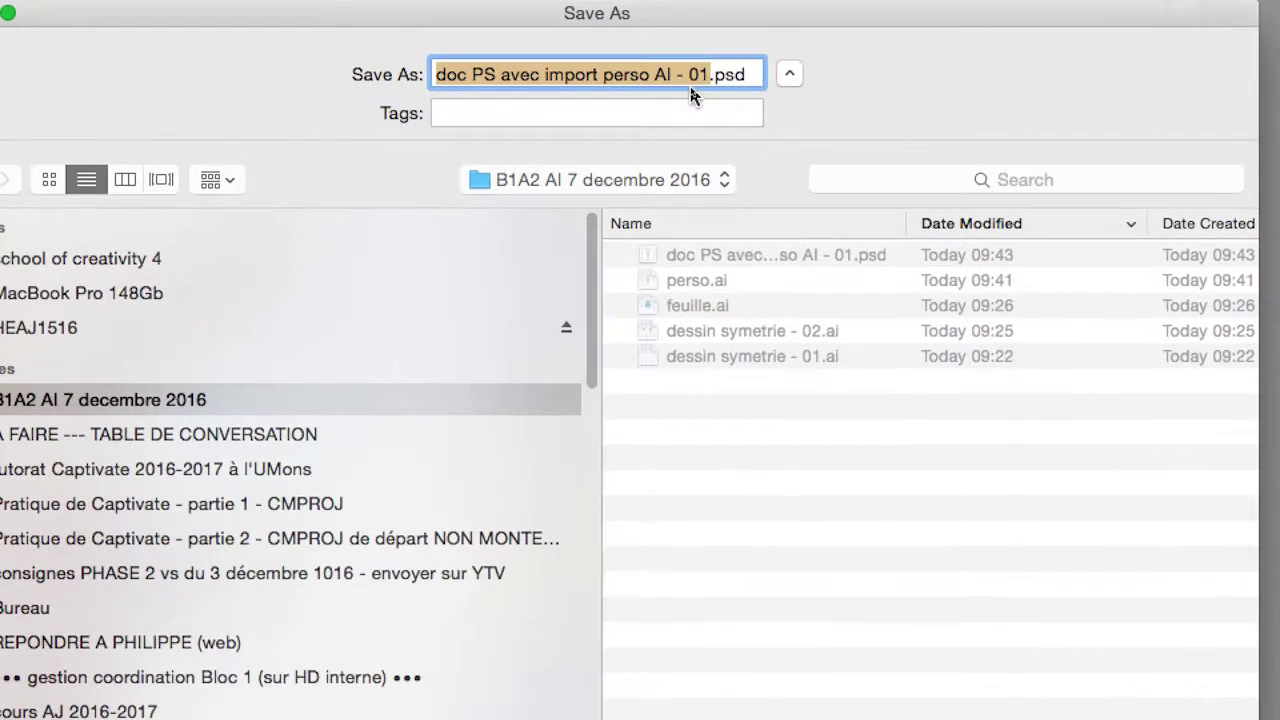
click(697, 80)
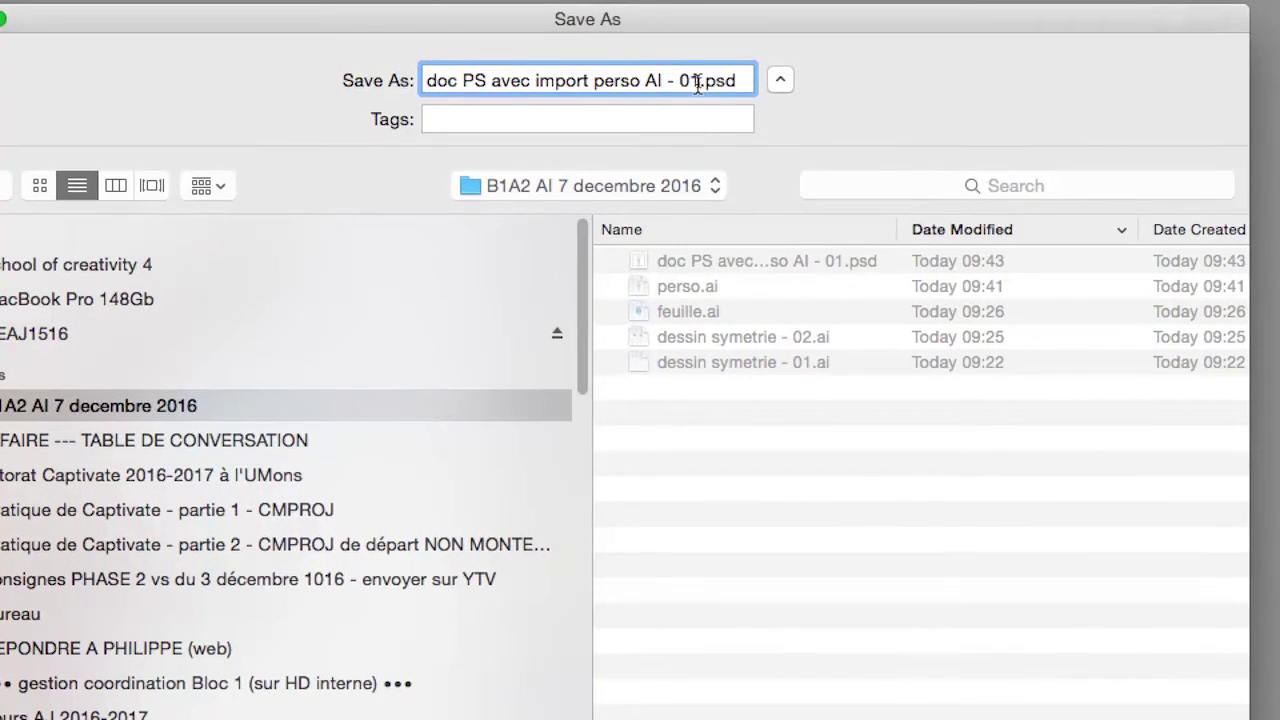
key(BackSpace)
text(2)
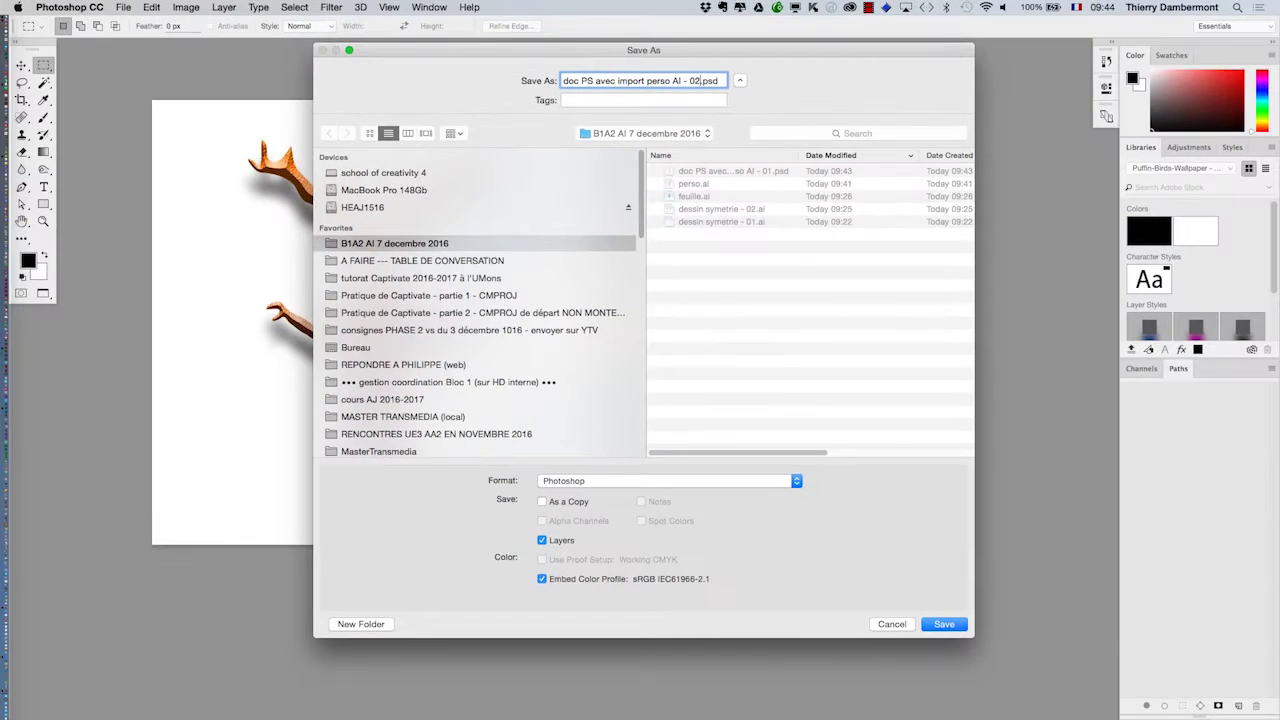
key(Return)
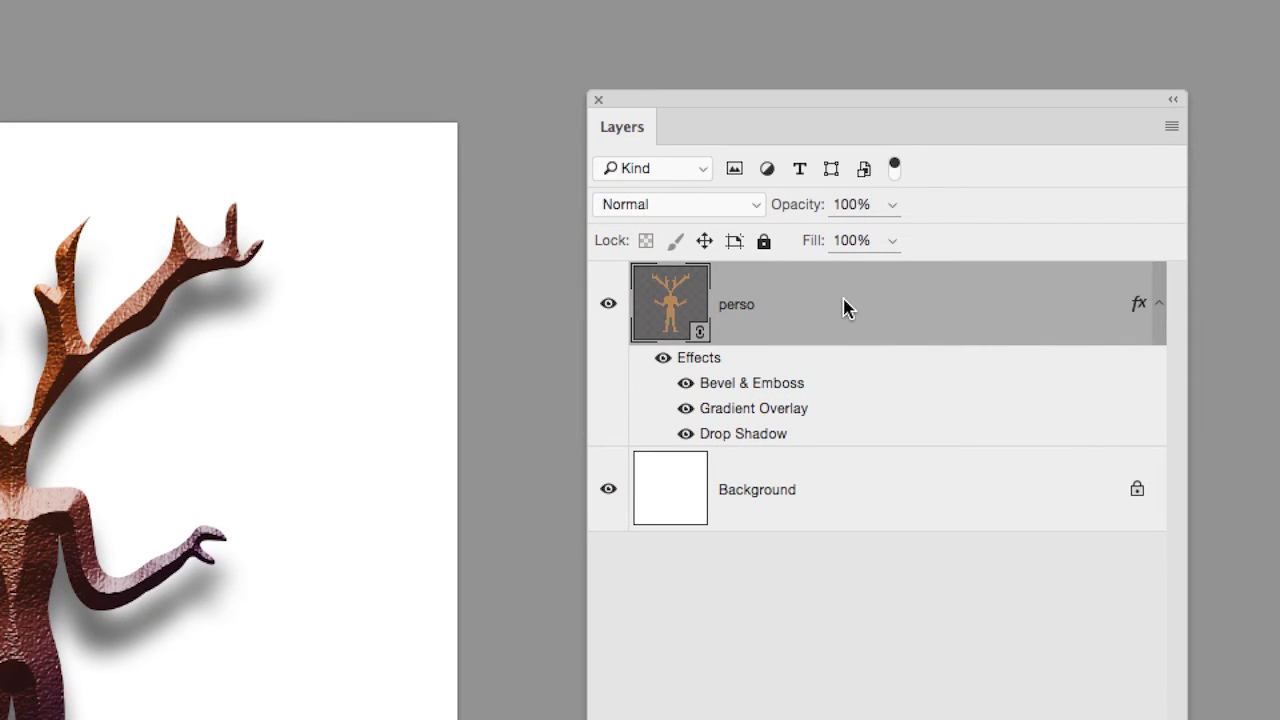
- Convert the perso layer and its three effects into a smart object
right_click(843, 307)
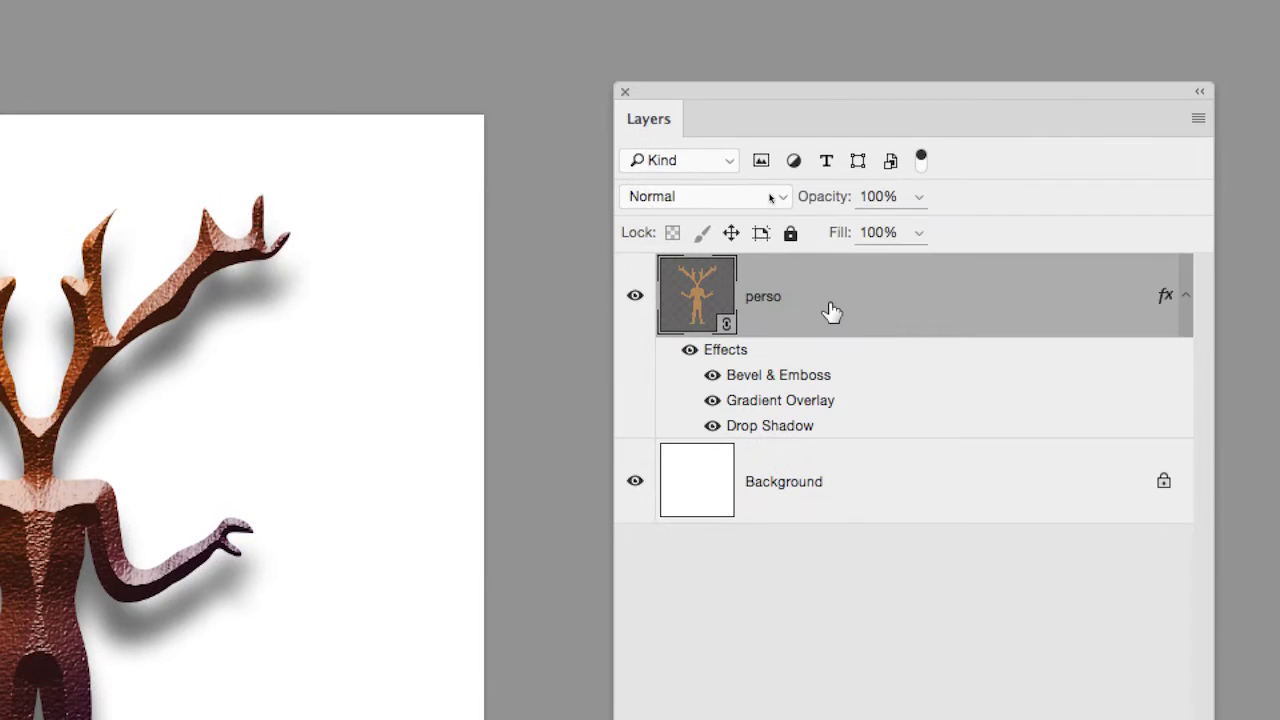
right_click(836, 316)
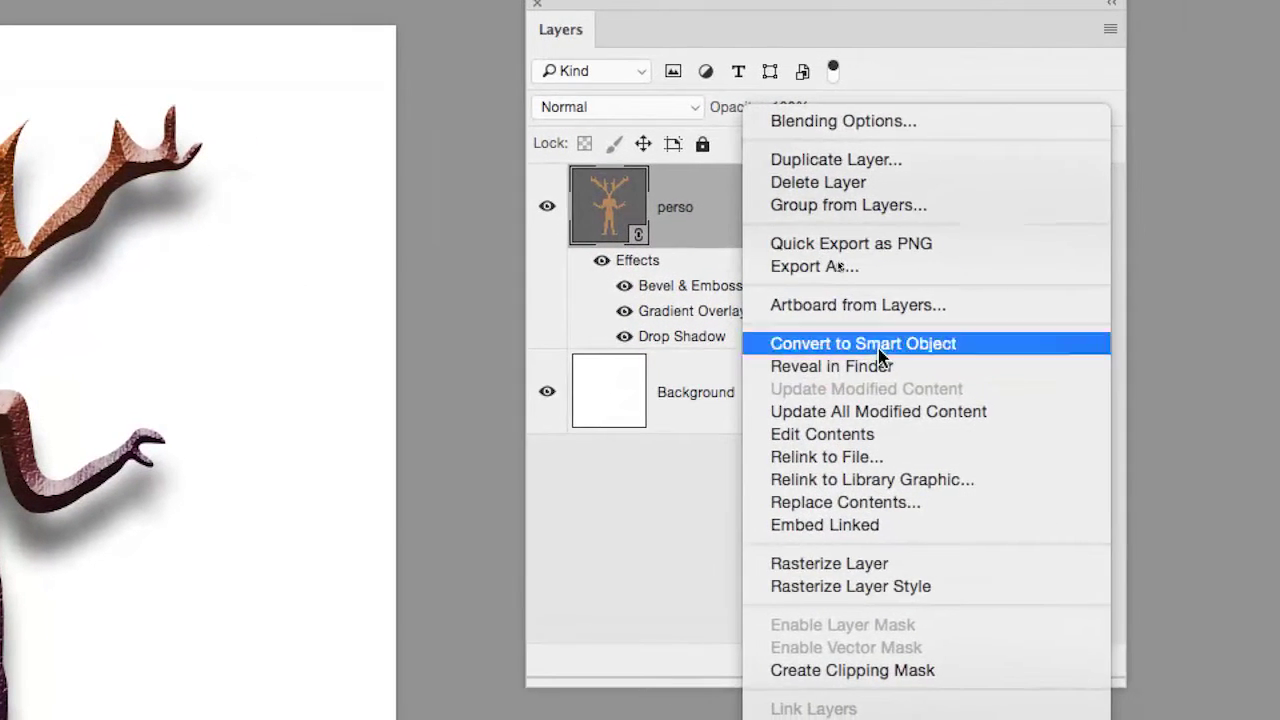
click(878, 345)
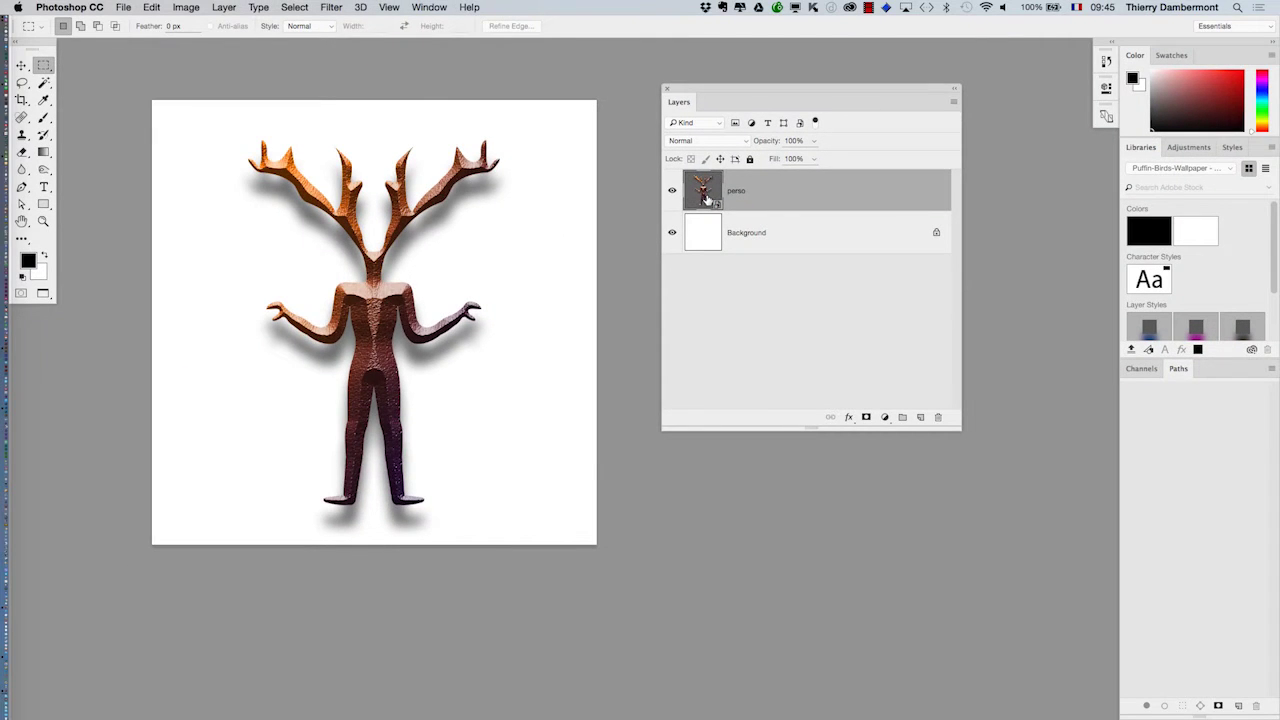
- Open perso.psb, then close it to return to 'doc PS avec import perso AI - 02.psd'
double_click(705, 194)
drag(550, 215, 223, 207)
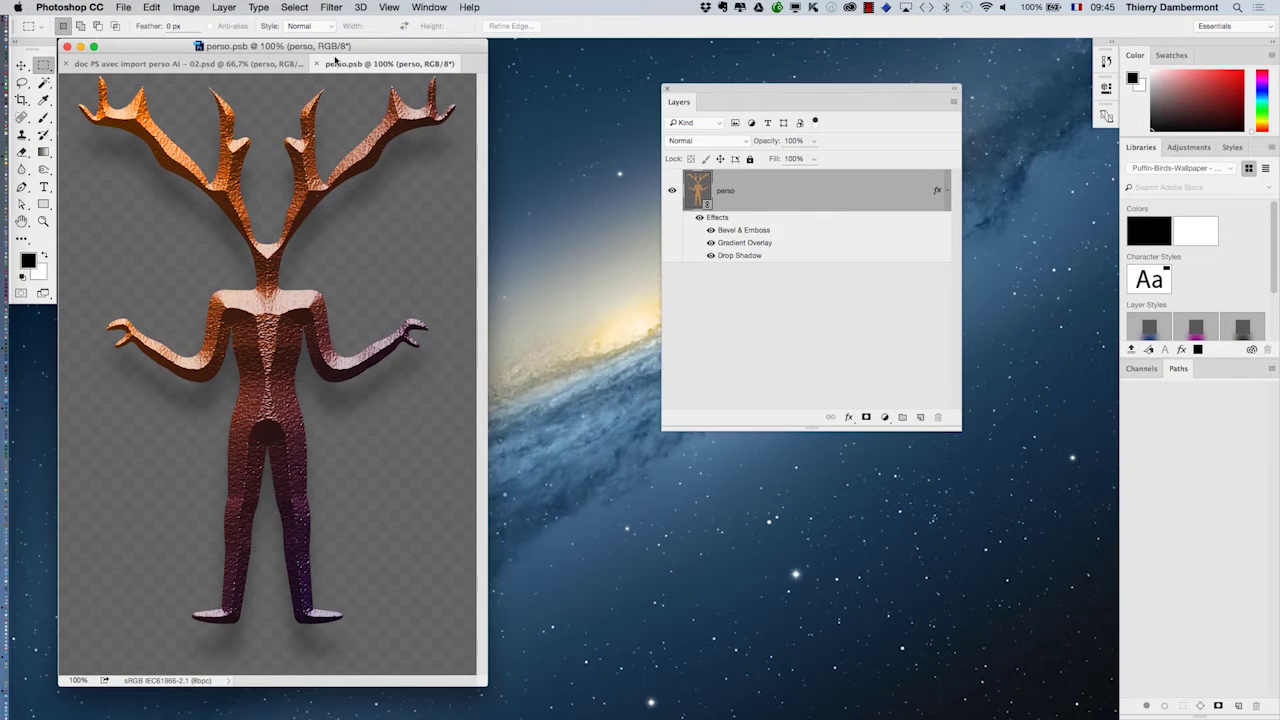
click(181, 65)
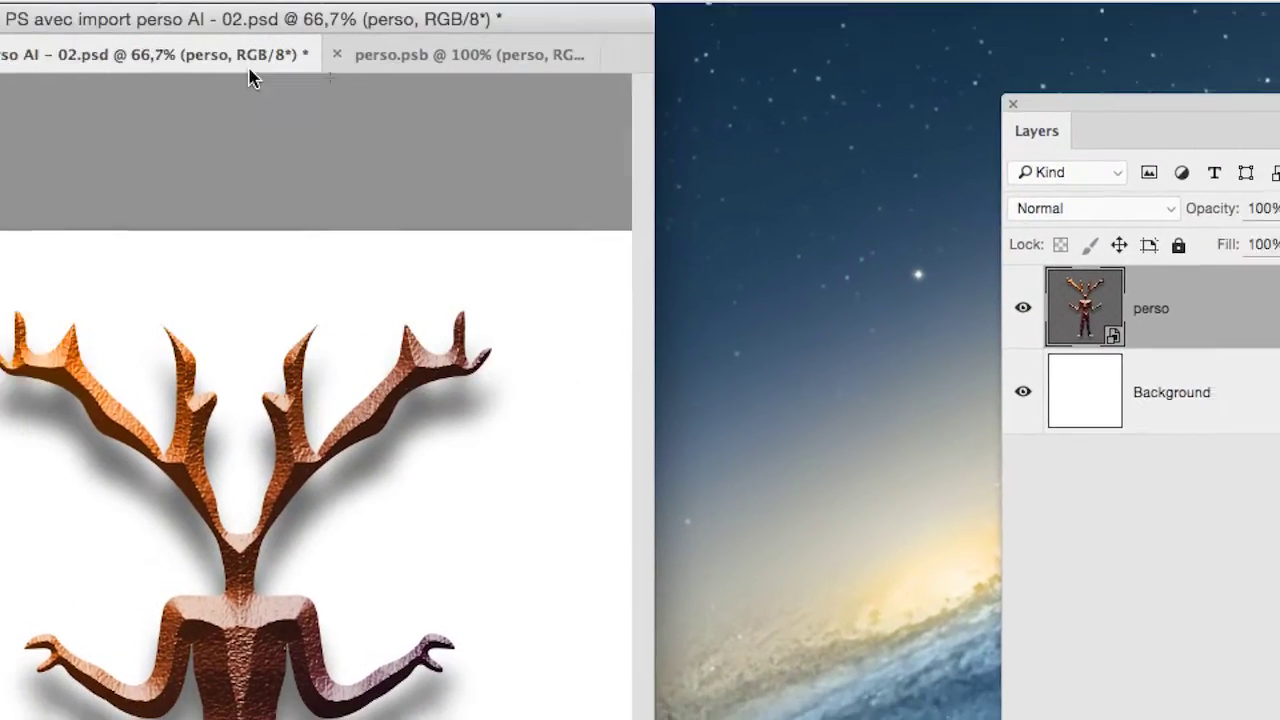
click(415, 56)
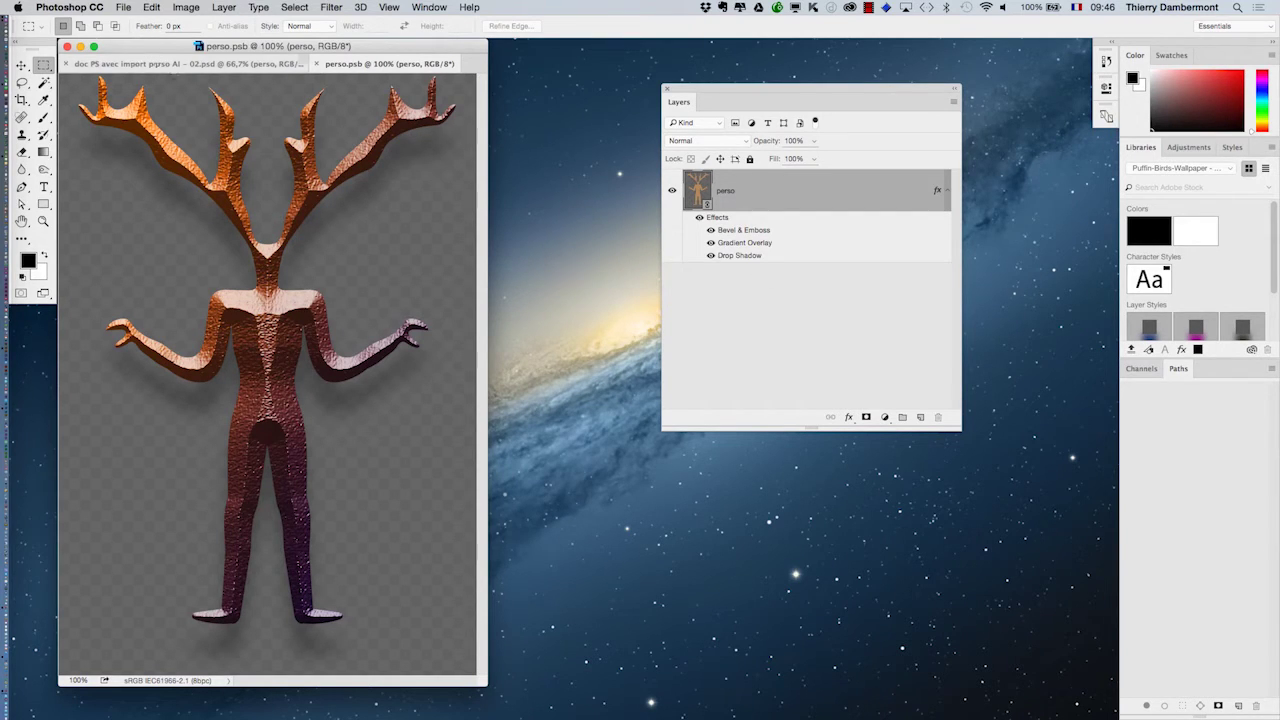
mouse_move(388, 64)
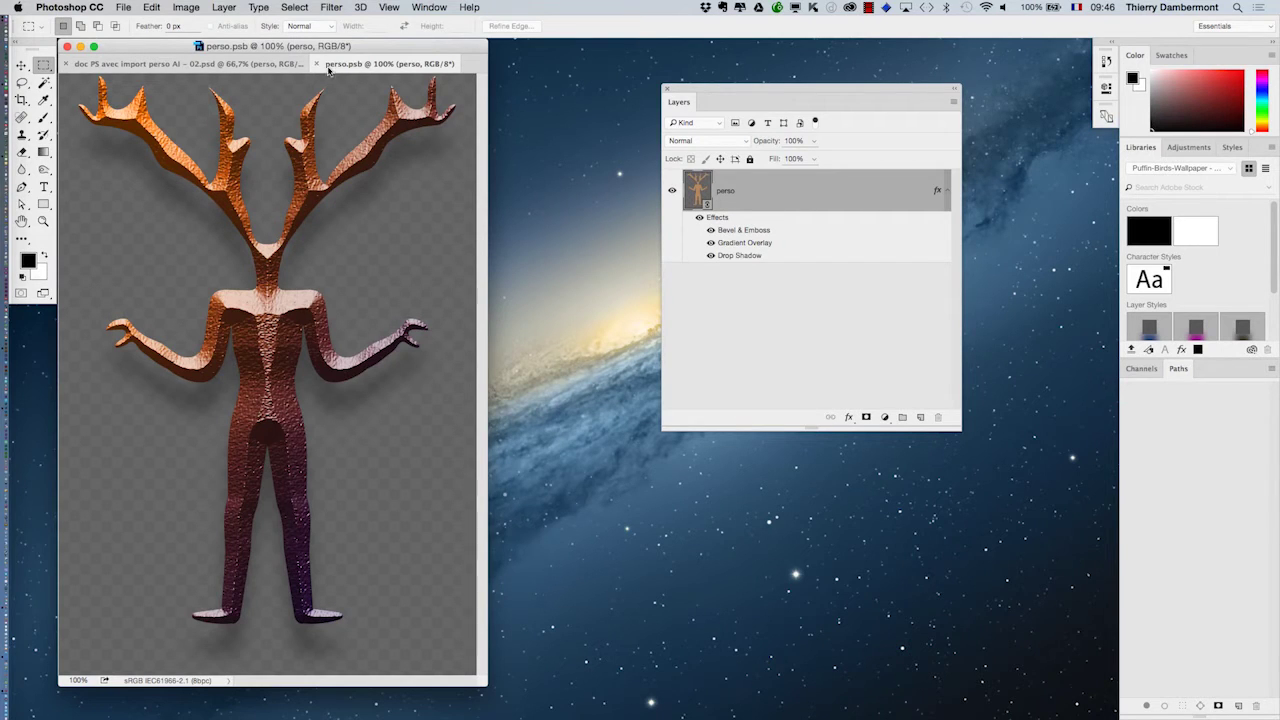
click(316, 64)
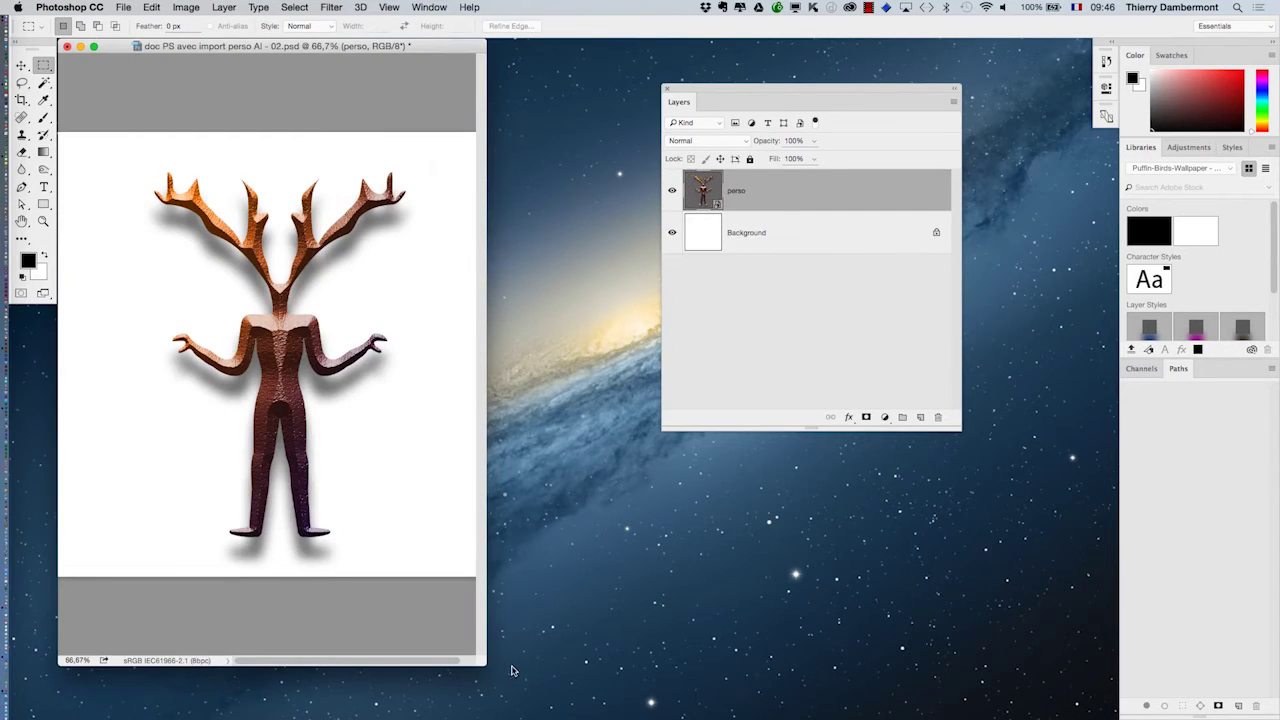
- In full-screen view, apply Puppet Warp to the figure with Show Mesh toggled, and commit it as a smart filter
key(f)
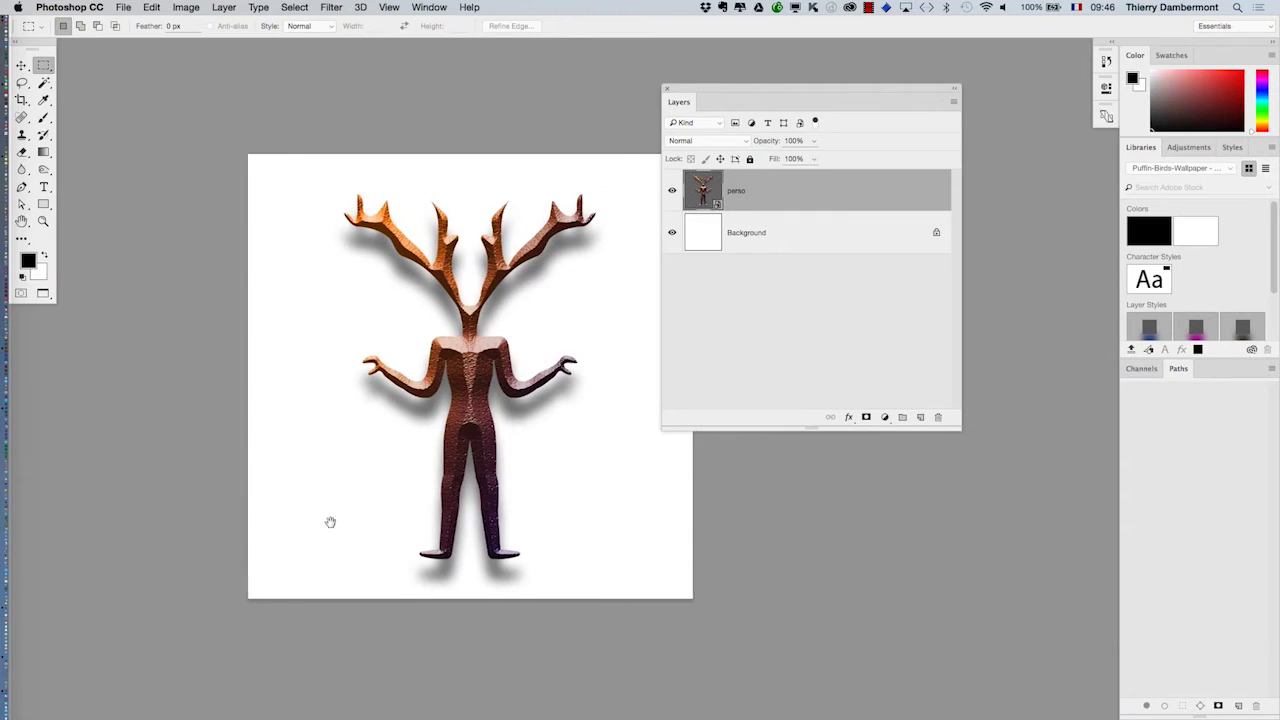
click(193, 7)
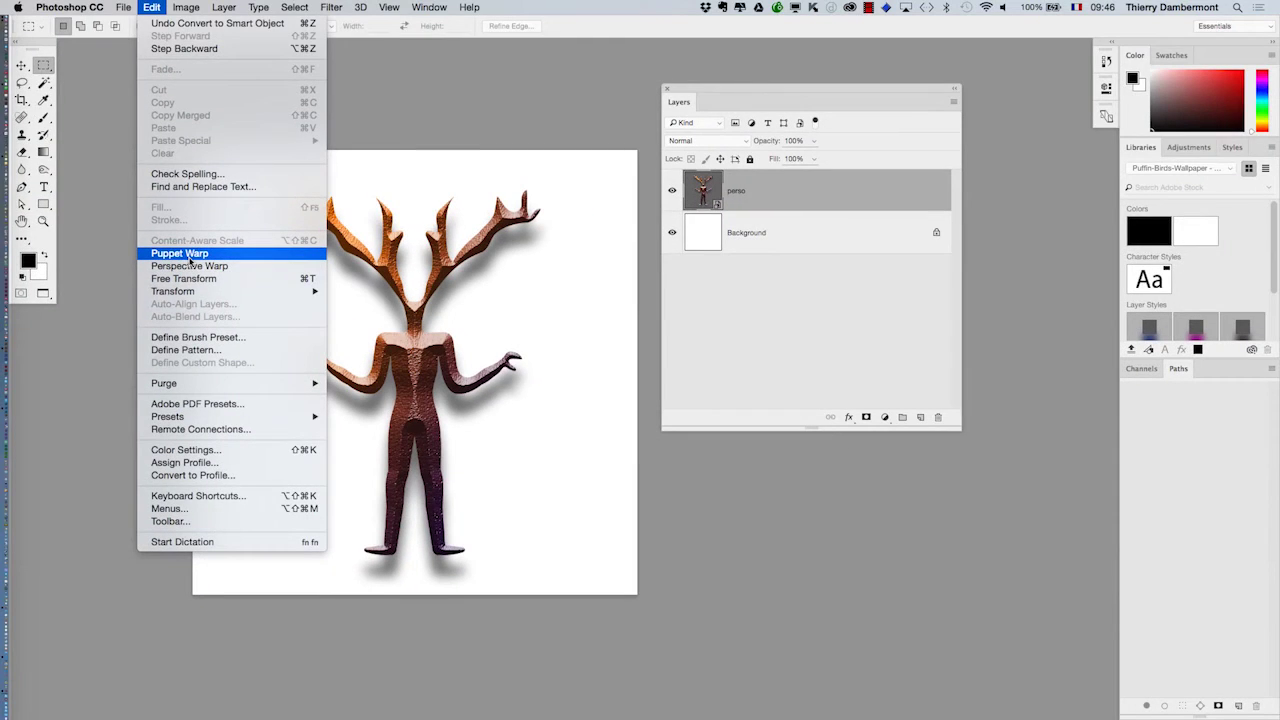
click(189, 256)
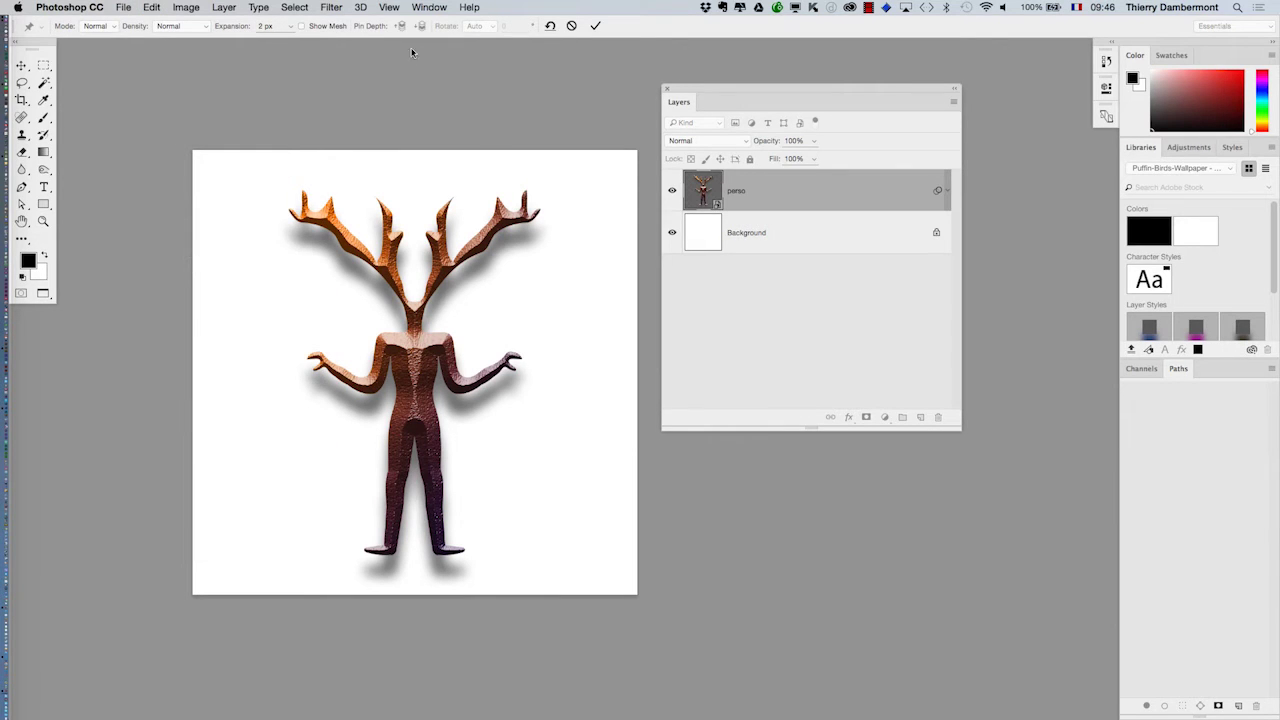
click(318, 27)
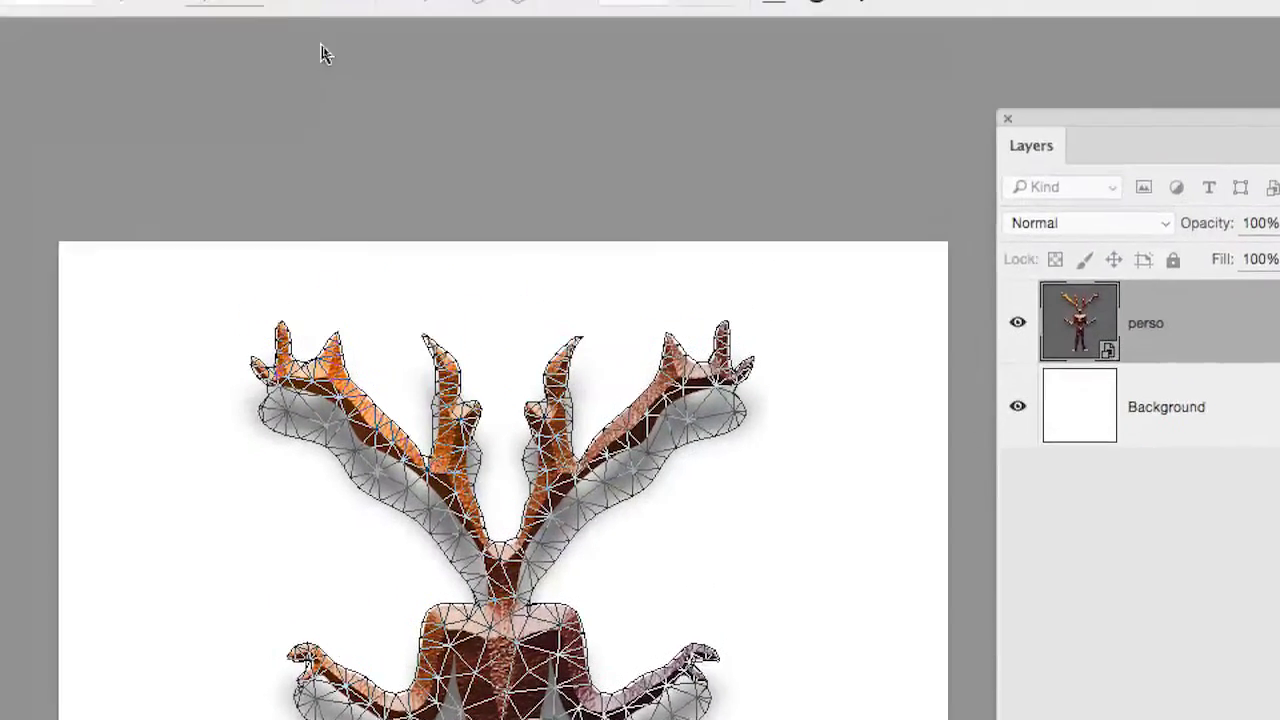
click(312, 28)
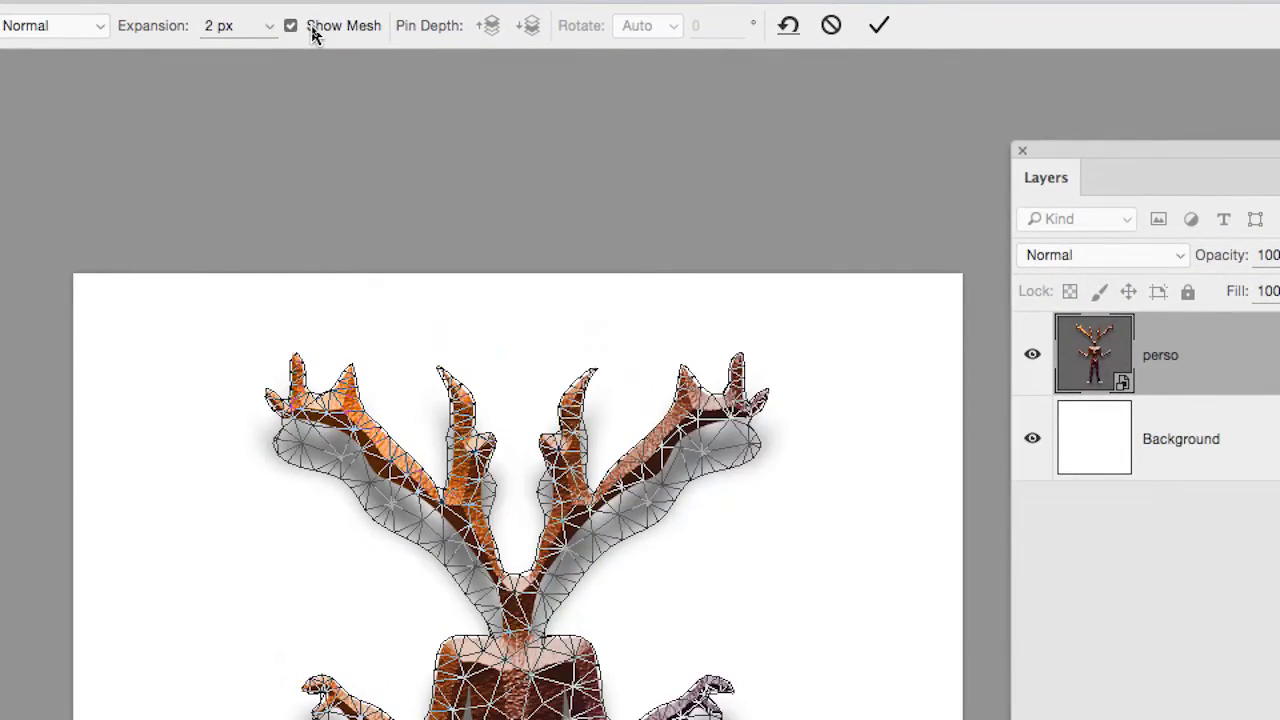
click(312, 28)
click(312, 28)
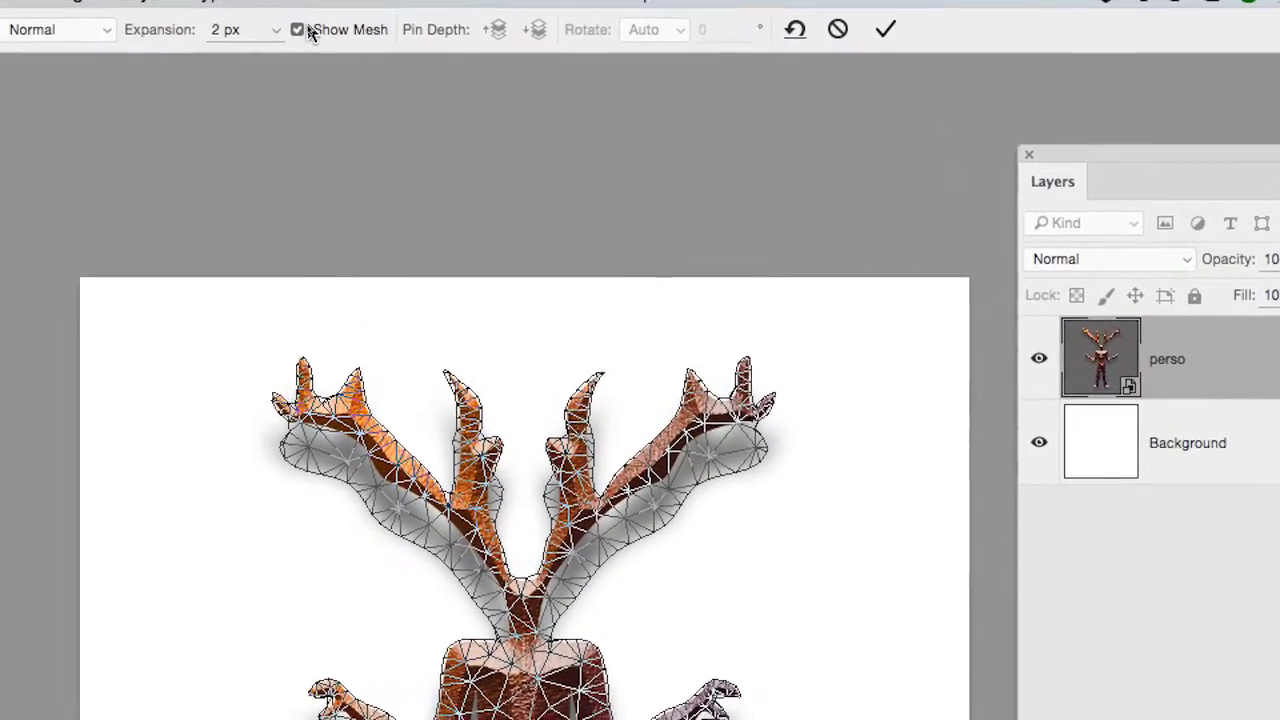
click(310, 30)
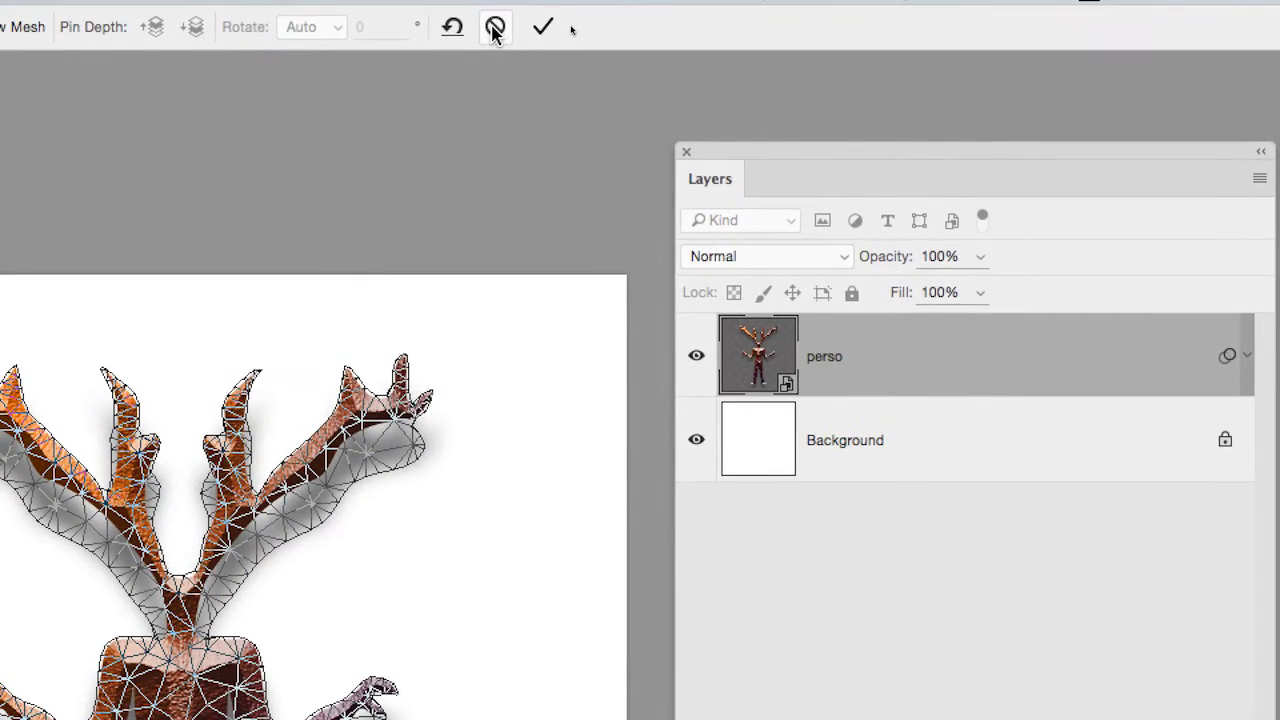
click(540, 28)
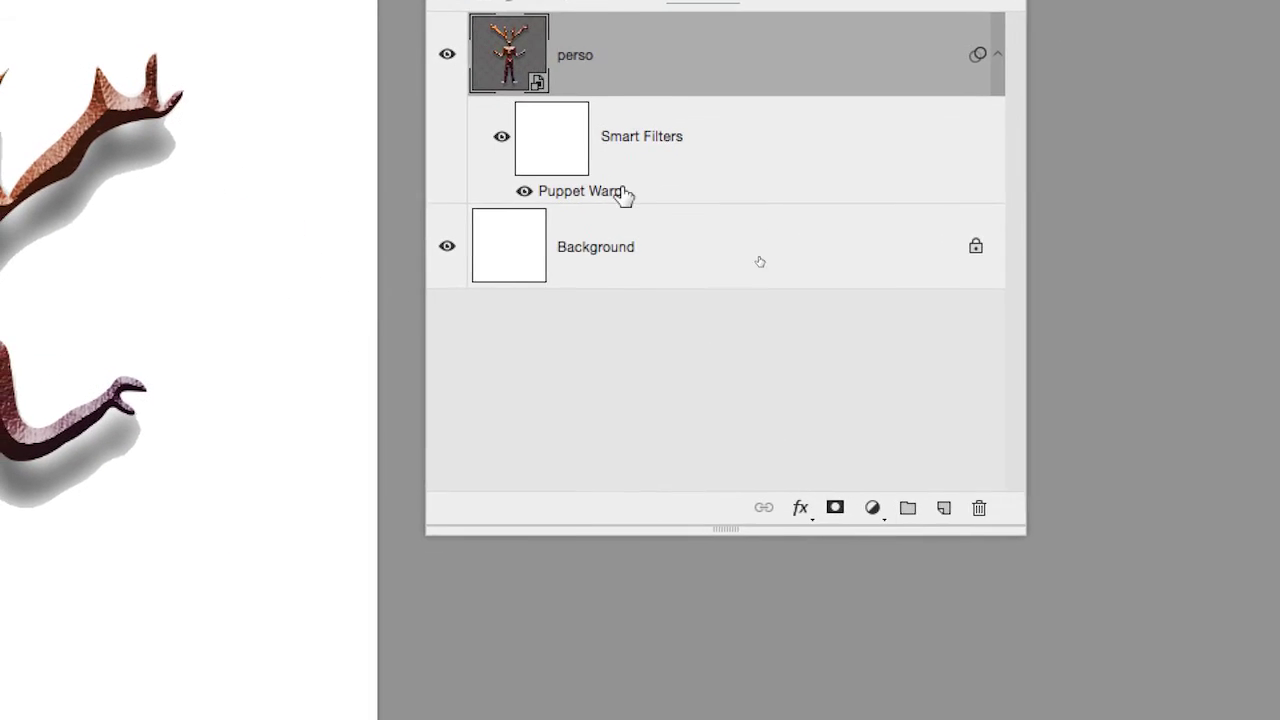
- Delete the Puppet Warp smart filter from the perso layer
drag(623, 195, 735, 296)
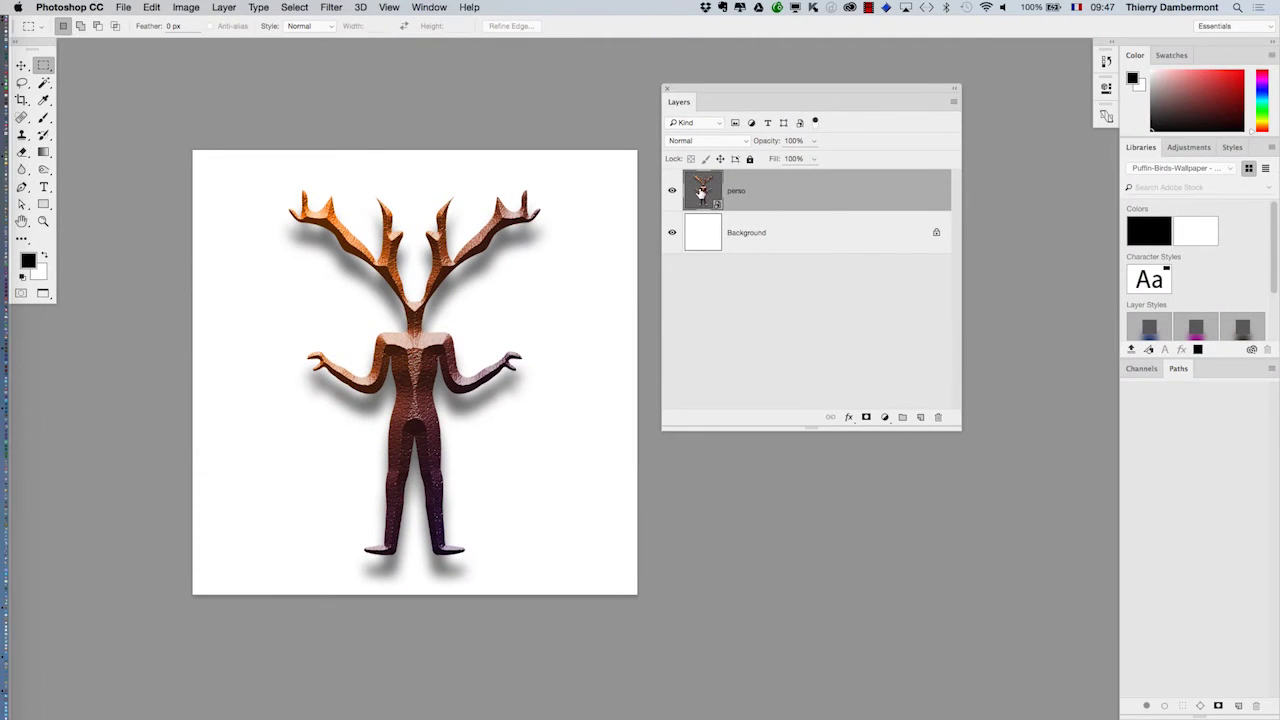
- Delete the Drop Shadow inside perso.psb and float its window beside the main document
double_click(701, 191)
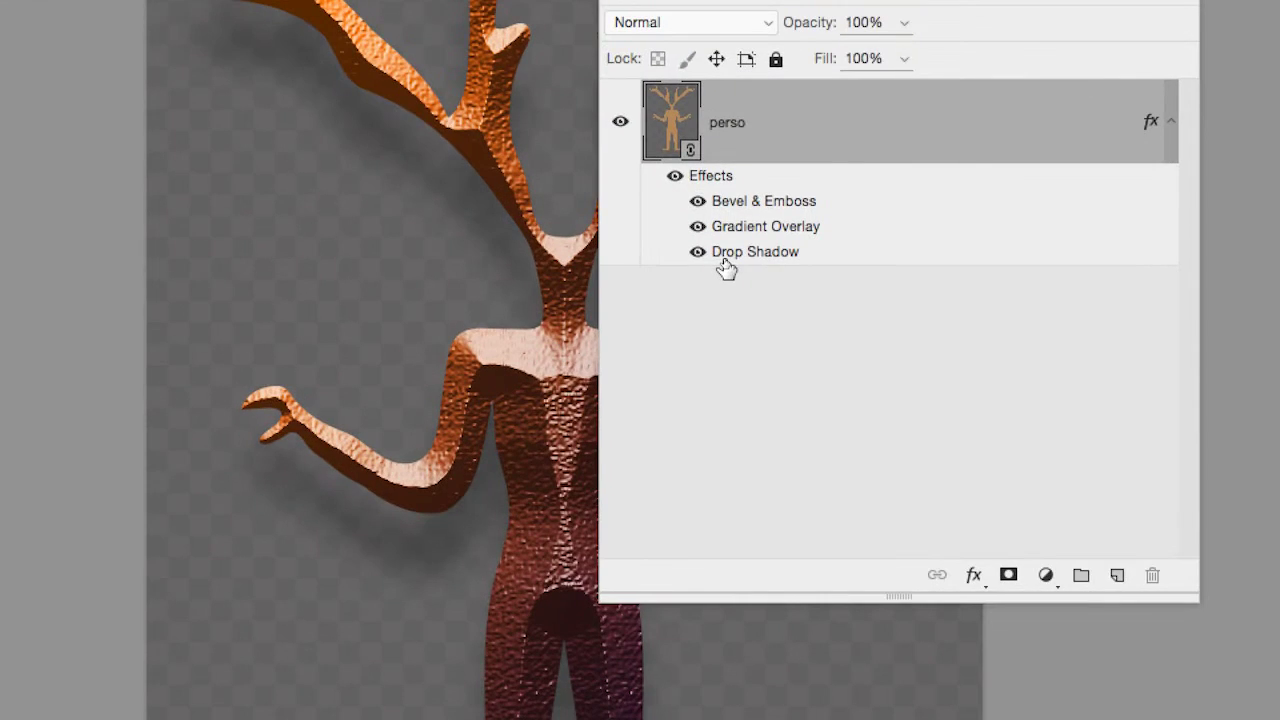
mouse_move(725, 262)
mouse_down()
mouse_move(745, 259)
mouse_move(872, 370)
mouse_up()
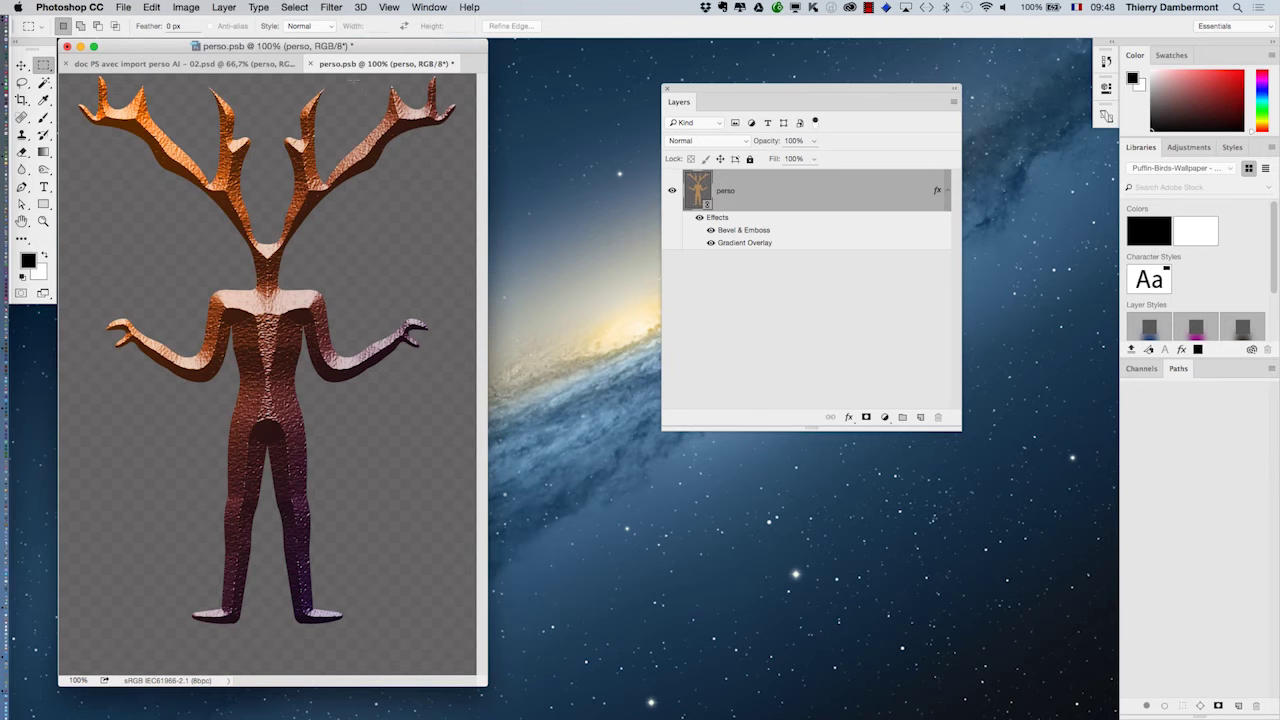
mouse_move(355, 67)
mouse_down()
mouse_move(676, 101)
mouse_move(941, 181)
mouse_move(1007, 185)
mouse_up()
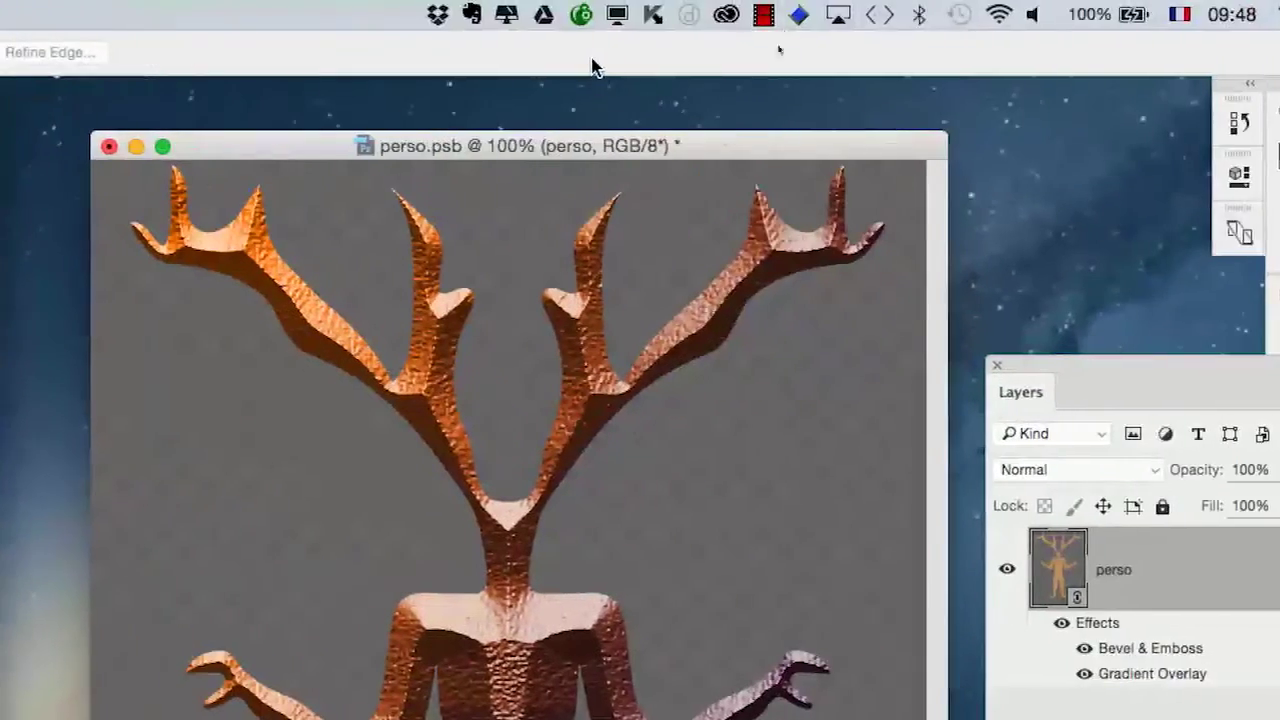
drag(565, 146, 580, 88)
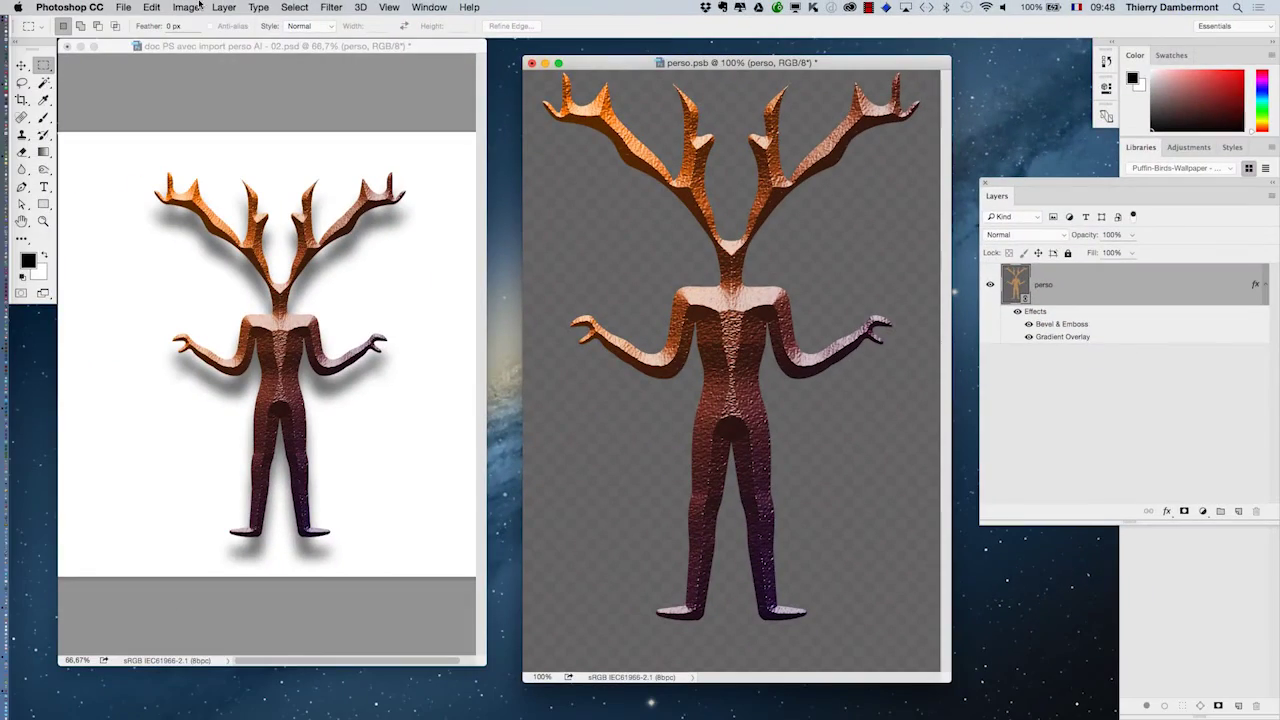
click(121, 7)
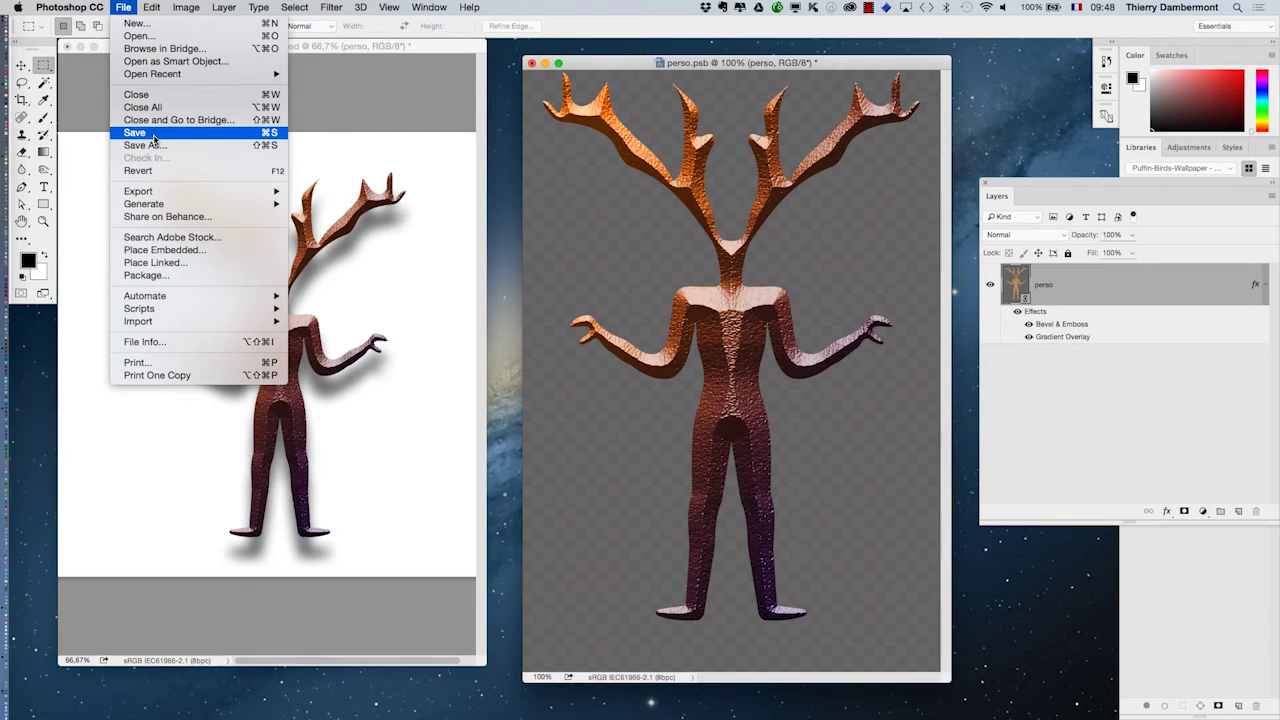
- Save perso.psb so the main figure loses its shadow, then reopen and close the contents twice
click(154, 137)
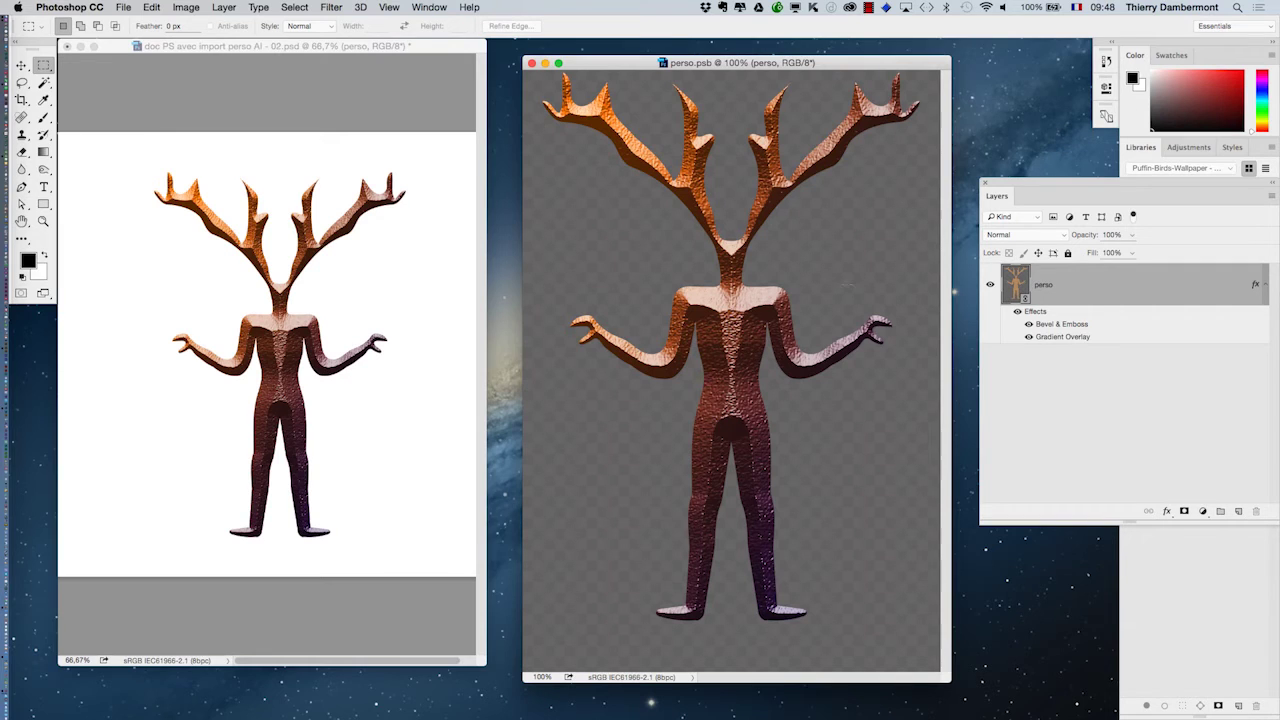
click(532, 63)
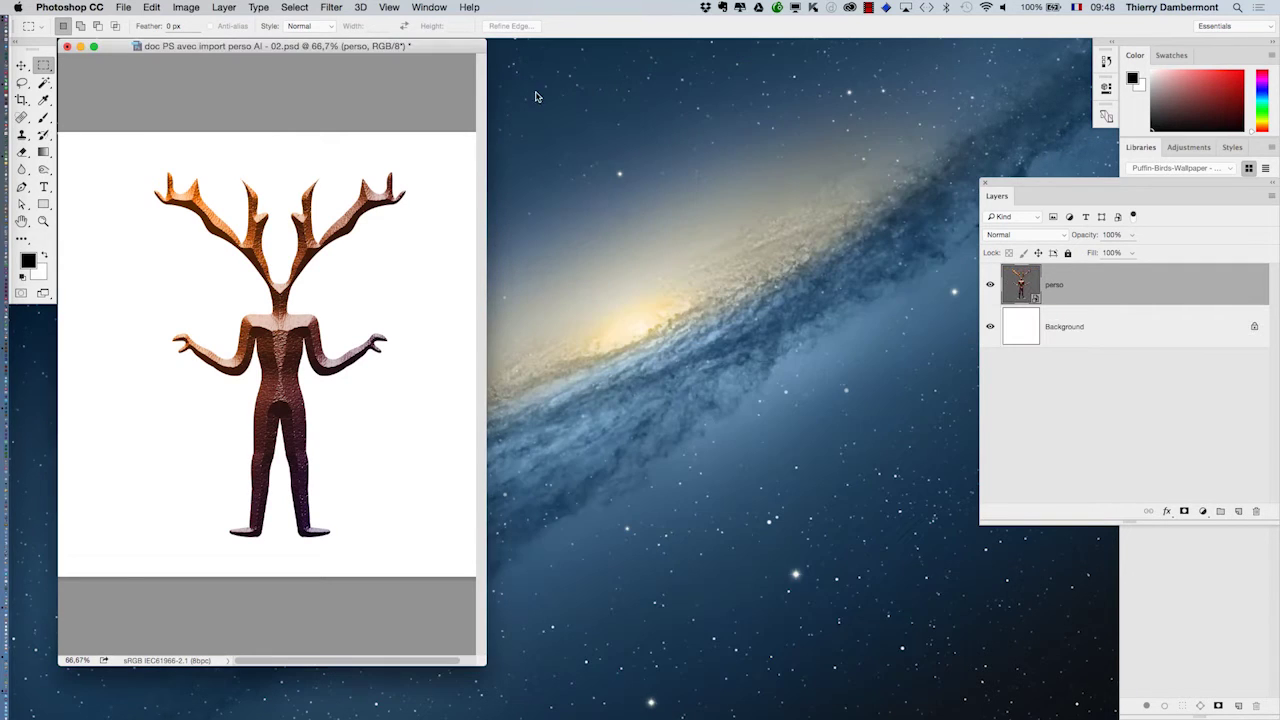
double_click(1021, 287)
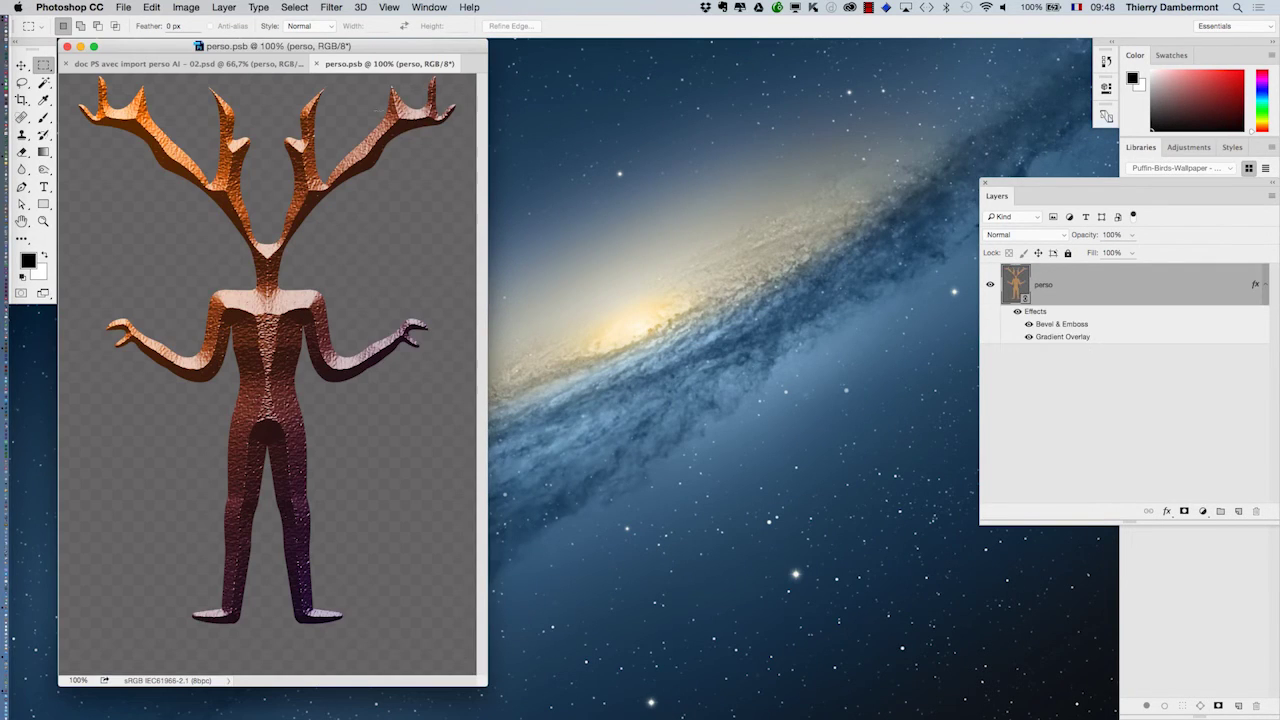
drag(368, 64, 1005, 253)
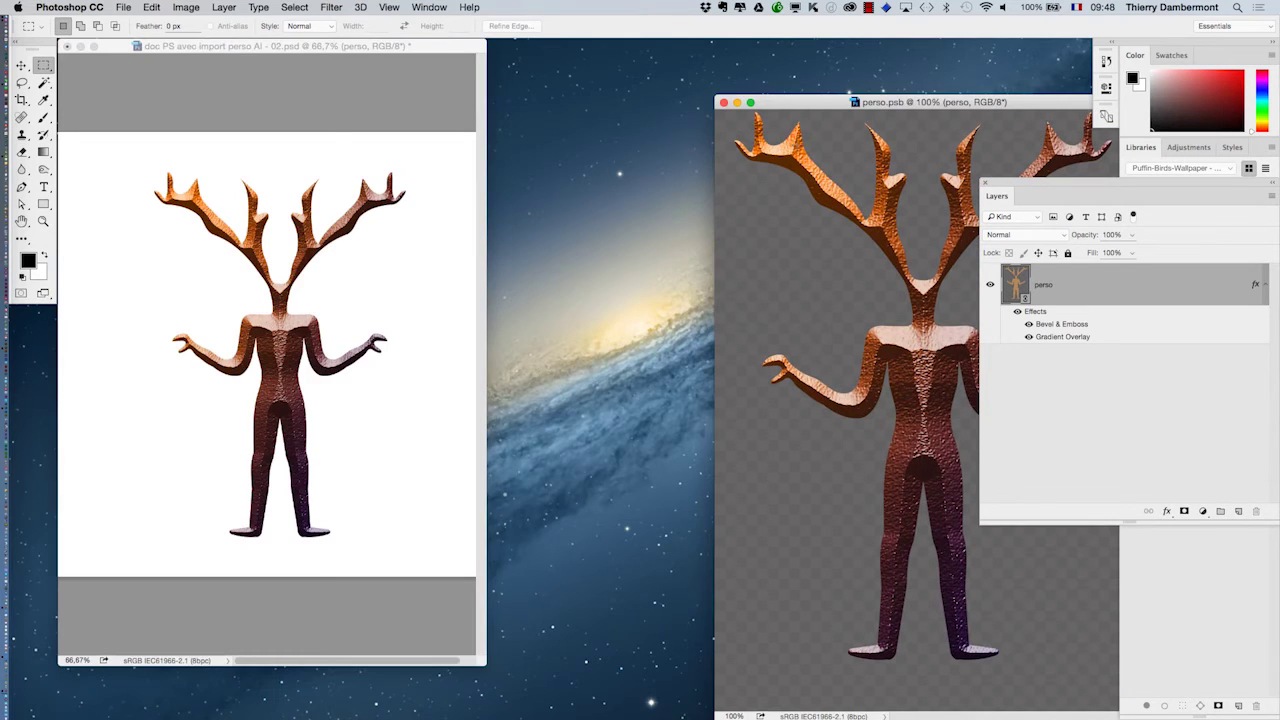
click(723, 103)
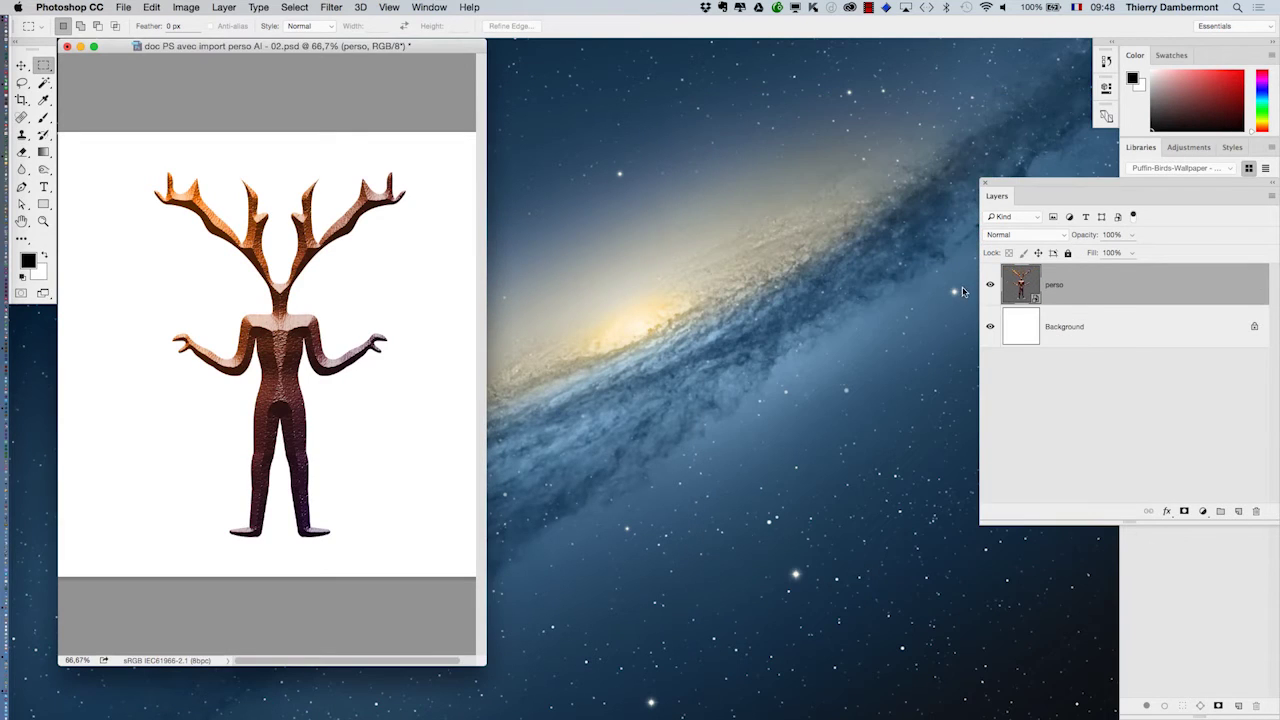
double_click(1013, 287)
drag(366, 64, 760, 95)
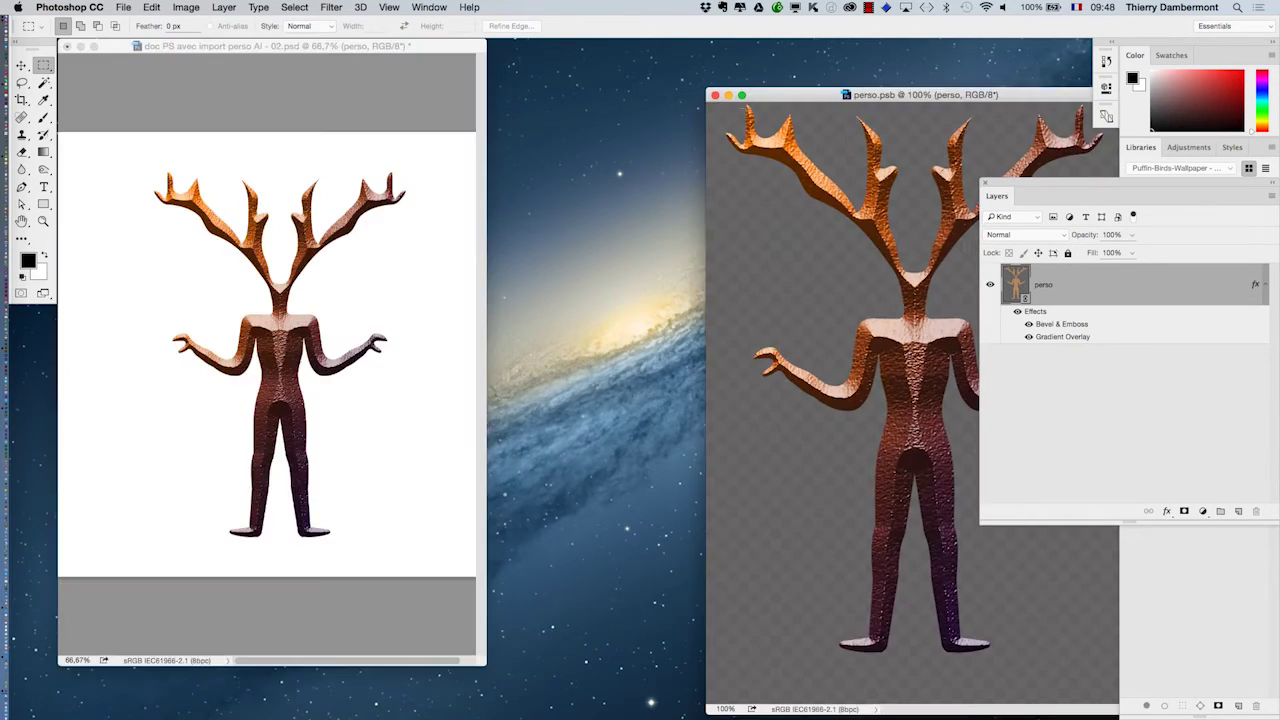
click(714, 96)
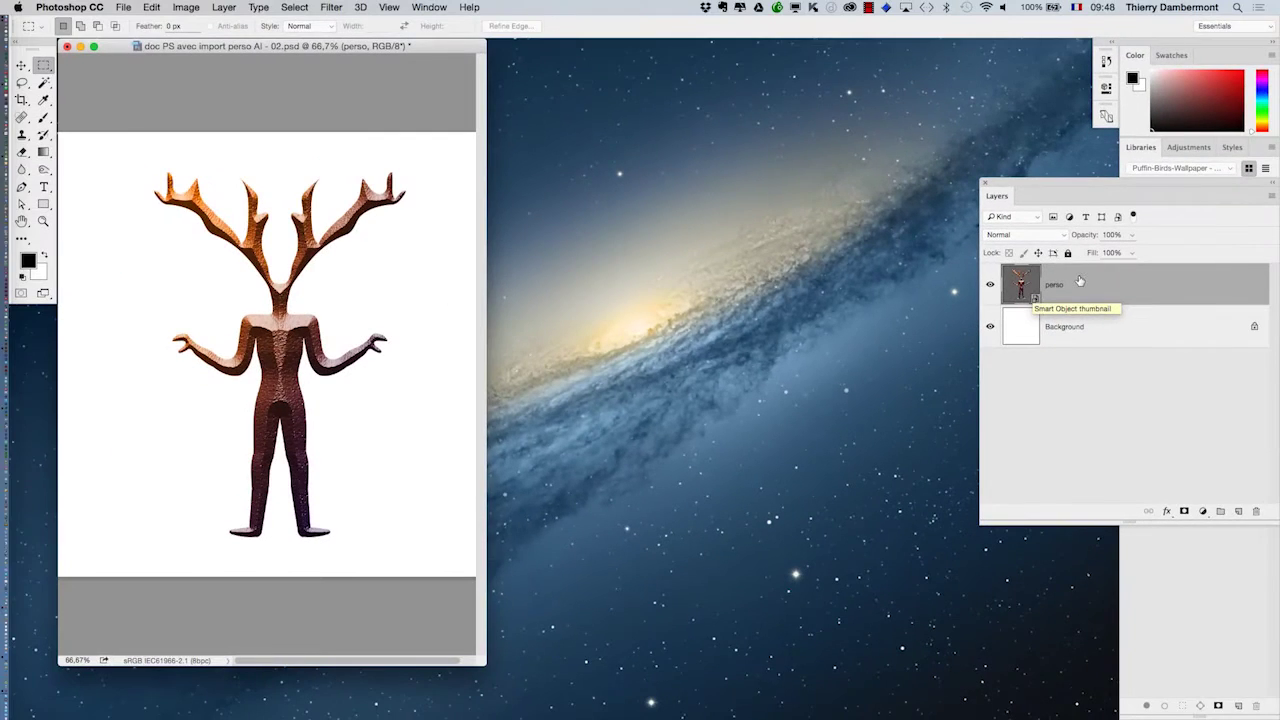
- Show the figure full-screen, pan the canvas left, and start a Puppet Warp on it
key(f)
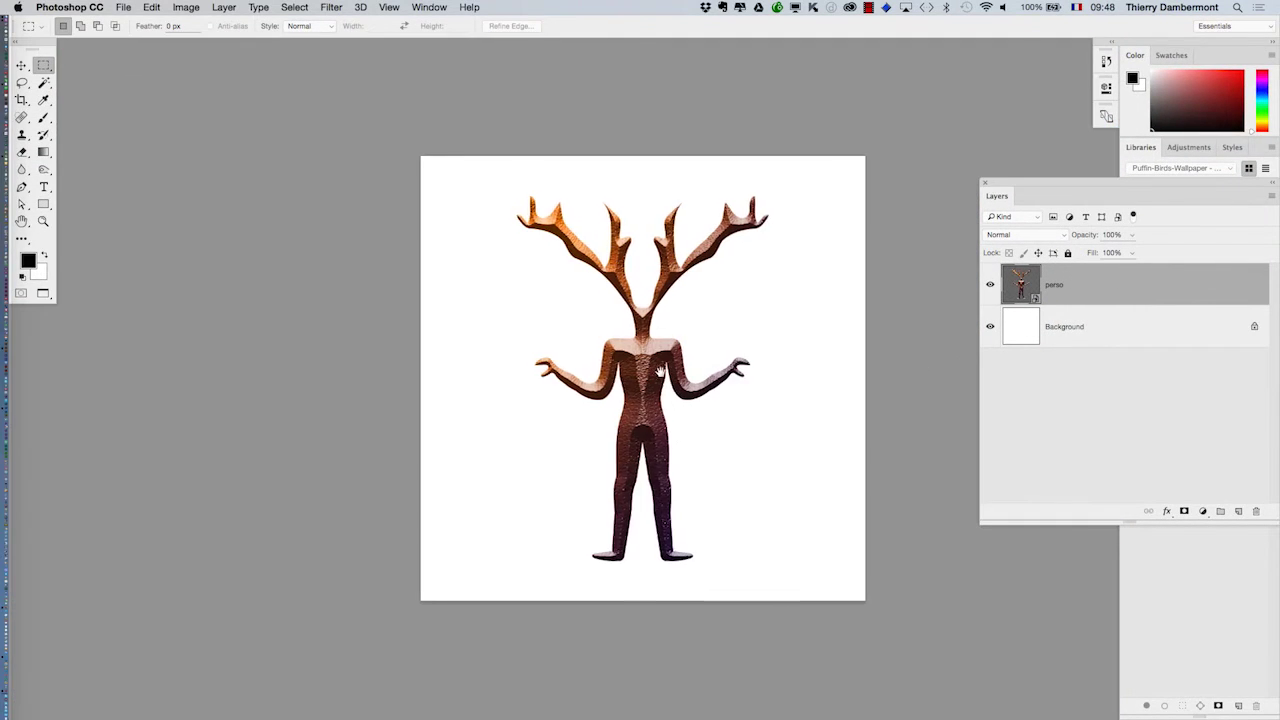
drag(660, 370, 485, 361)
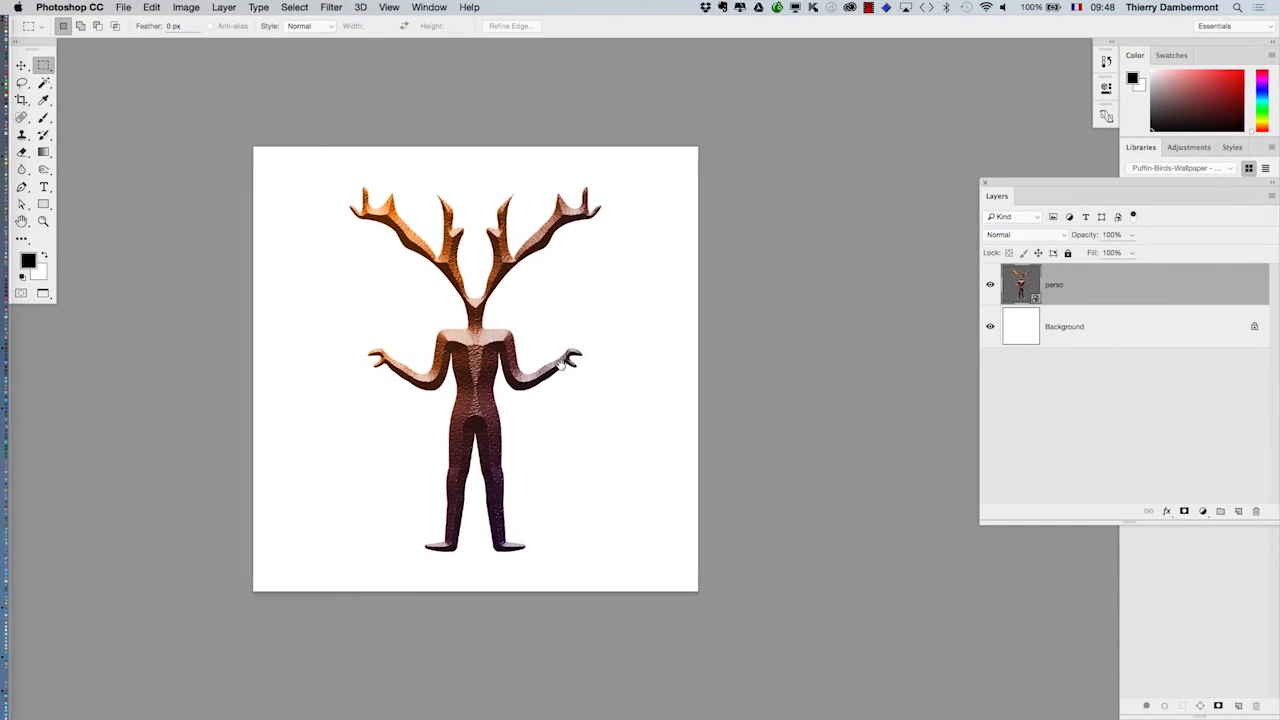
click(152, 8)
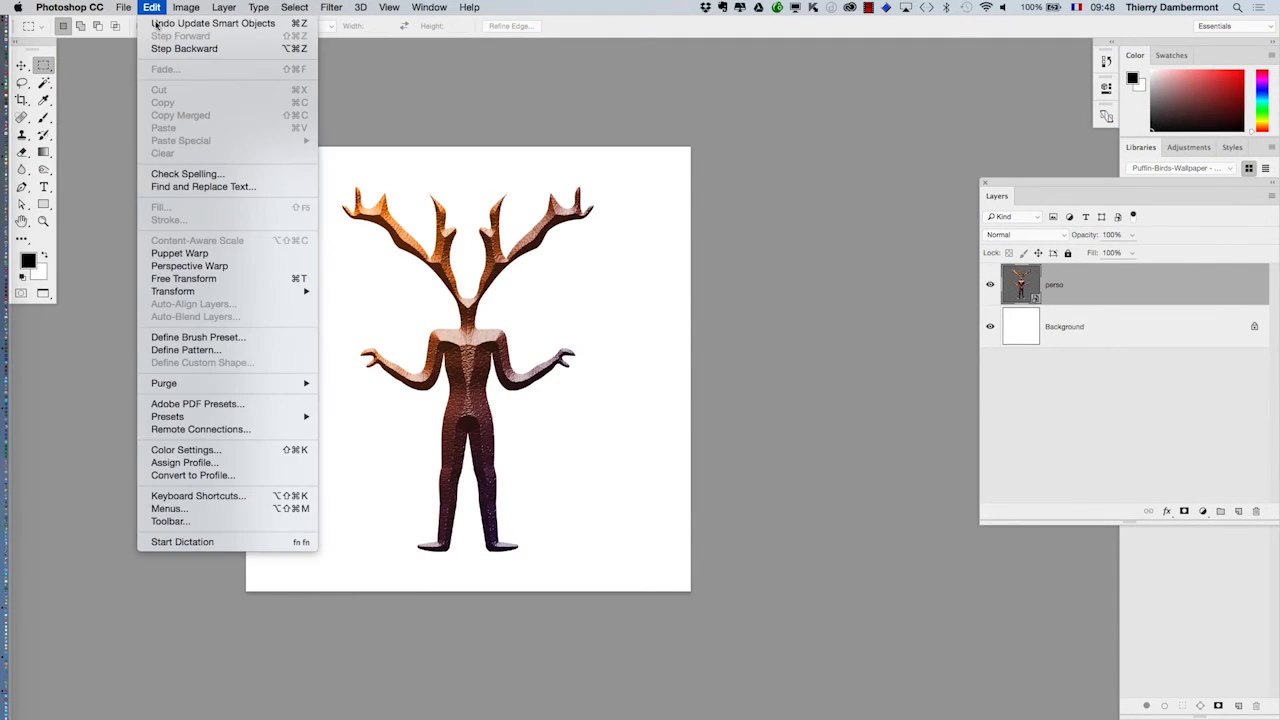
click(195, 256)
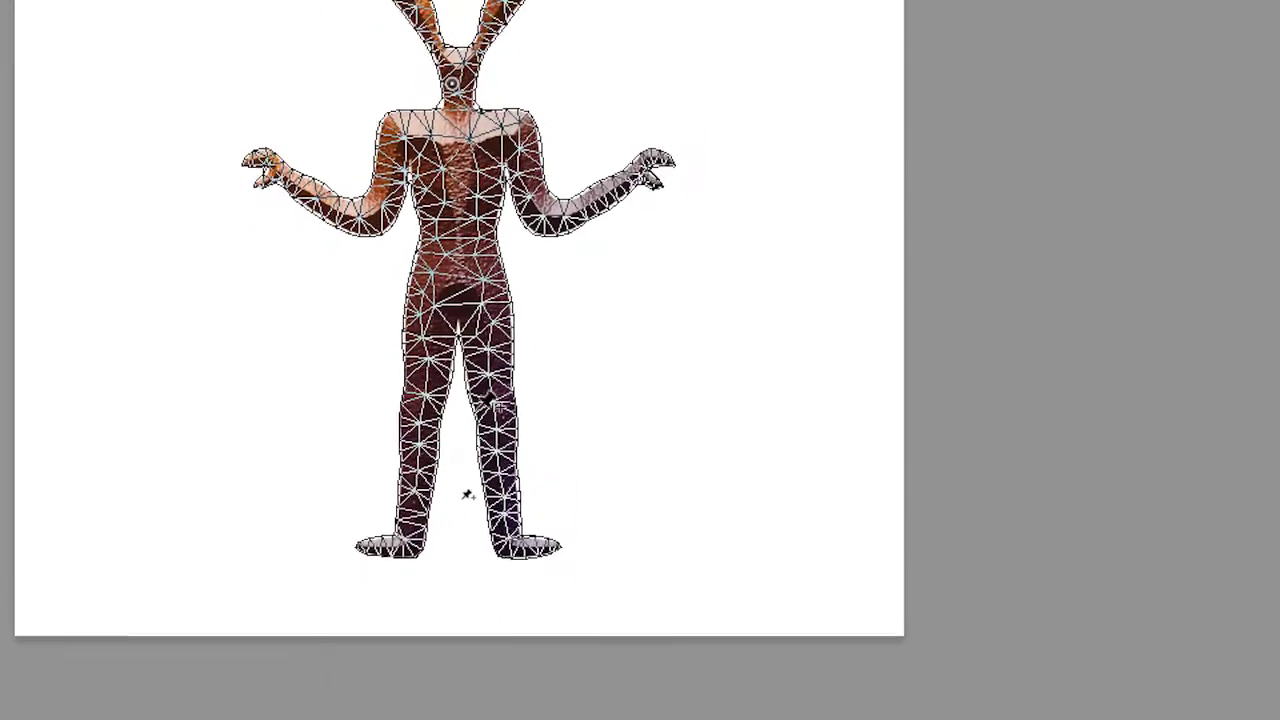
- Pin the figure's knees, feet, elbows, hands and shoulders
click(455, 319)
click(431, 454)
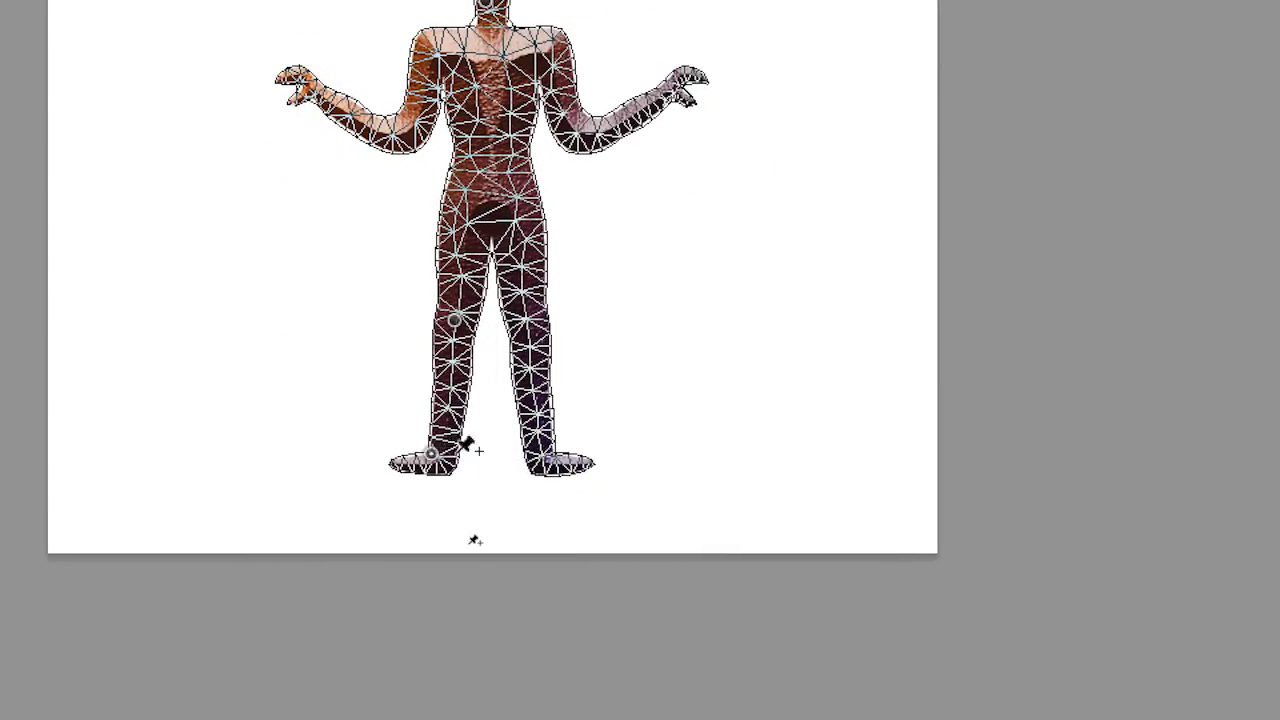
click(527, 319)
click(536, 458)
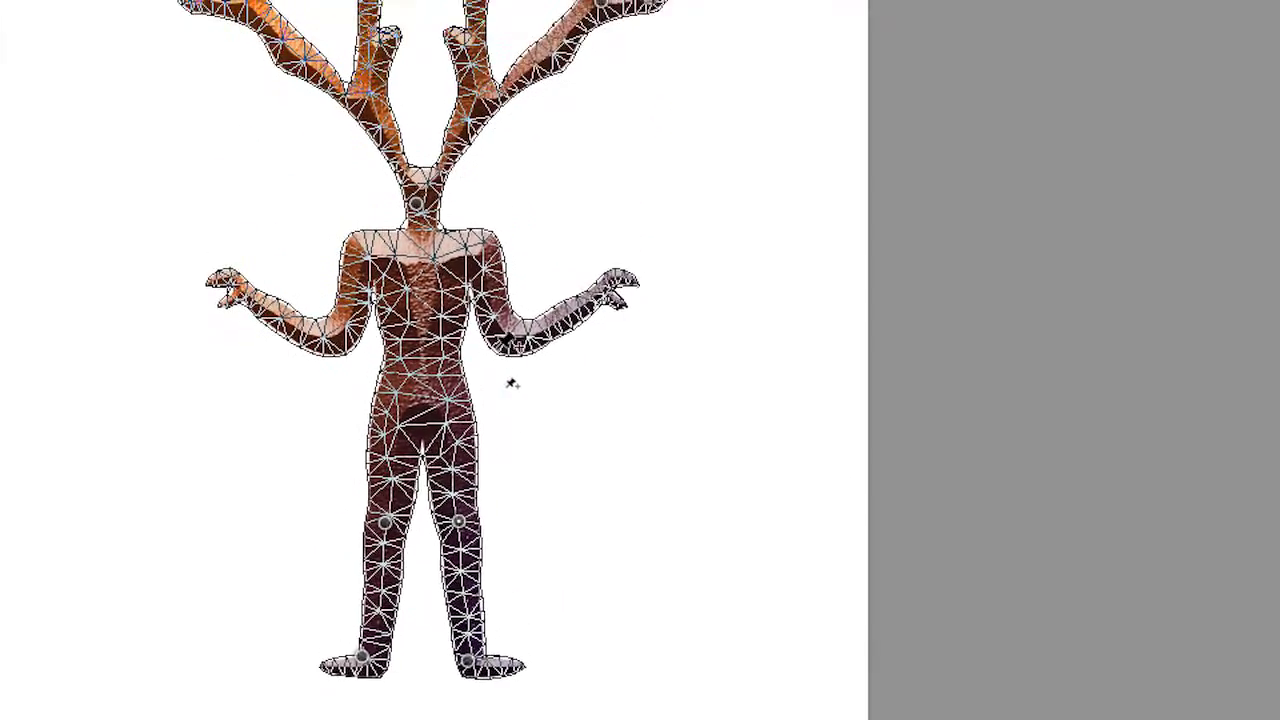
click(510, 343)
click(608, 292)
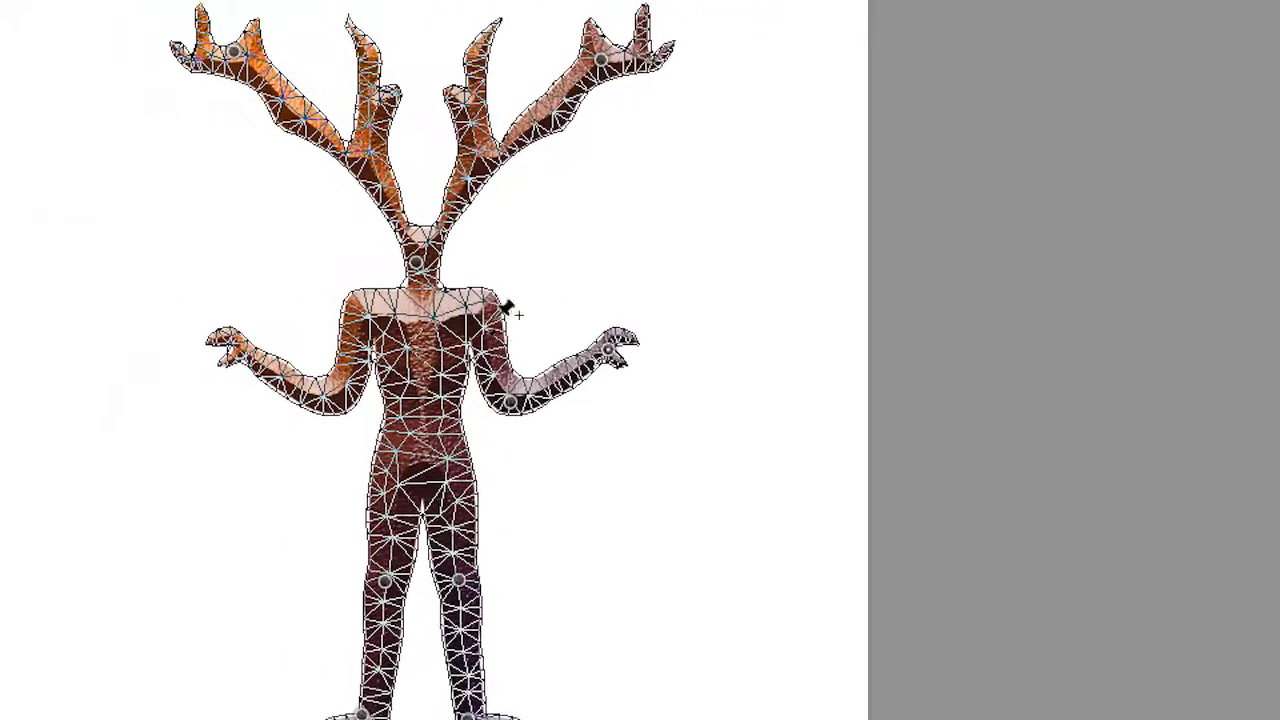
click(353, 311)
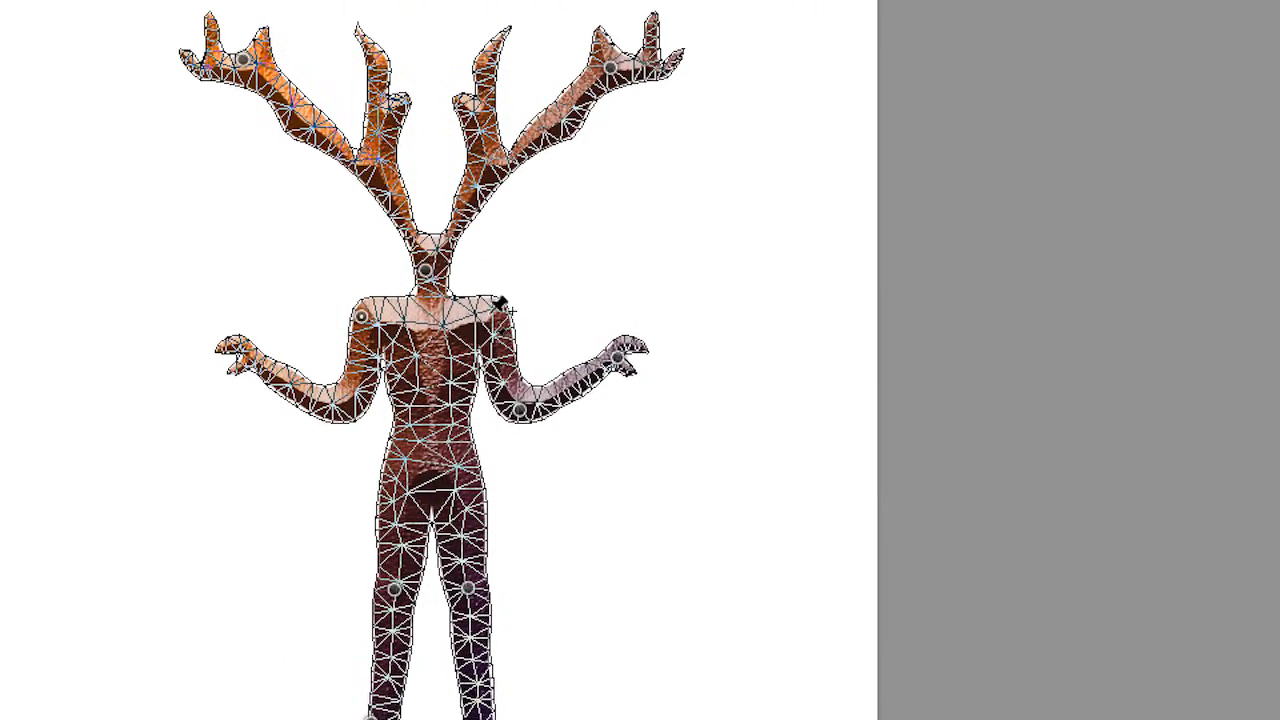
click(490, 313)
click(346, 406)
click(247, 359)
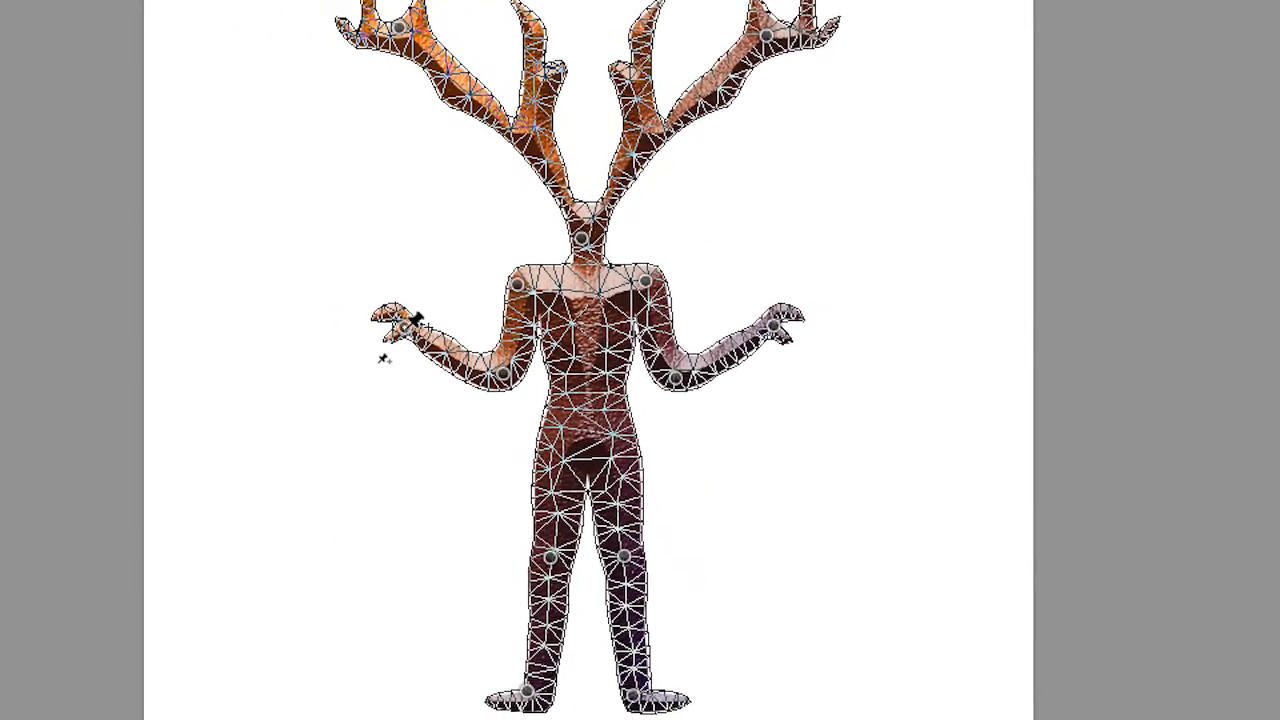
- Lower the left arm, bend both antlers, and raise the right leg into a dance step
drag(415, 318, 402, 392)
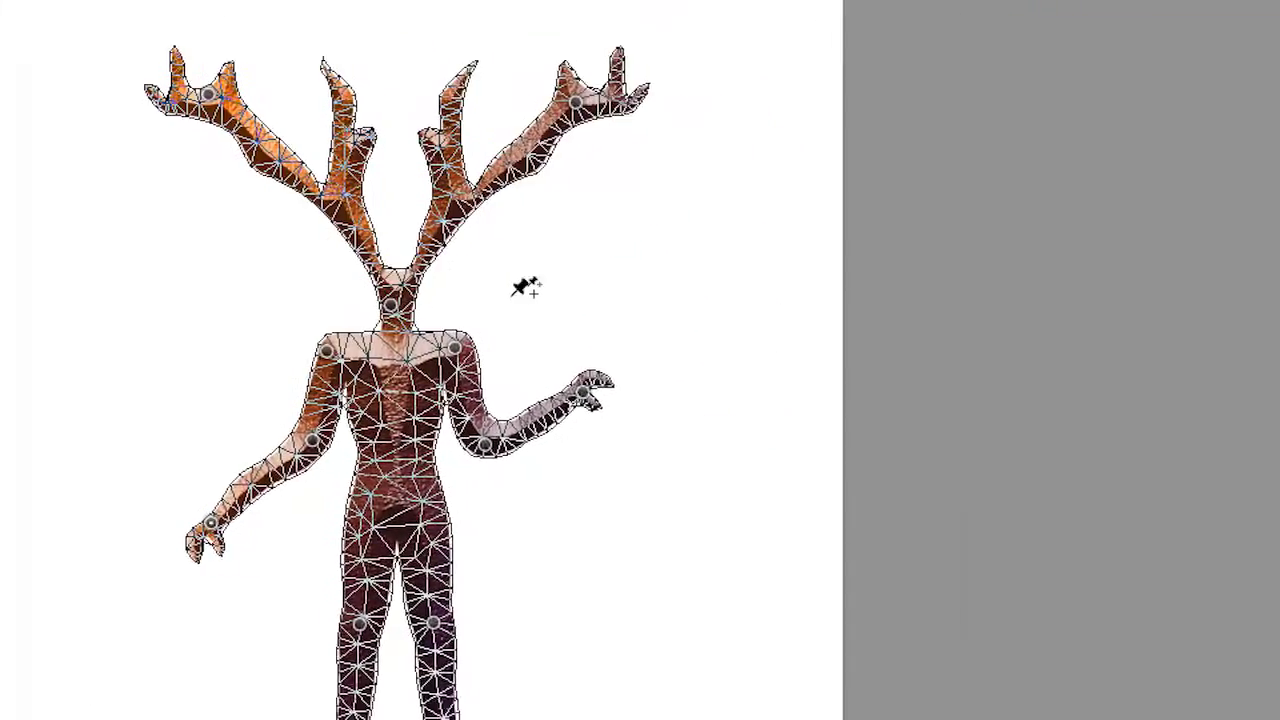
mouse_move(555, 240)
mouse_down()
mouse_move(558, 262)
mouse_move(548, 225)
mouse_up()
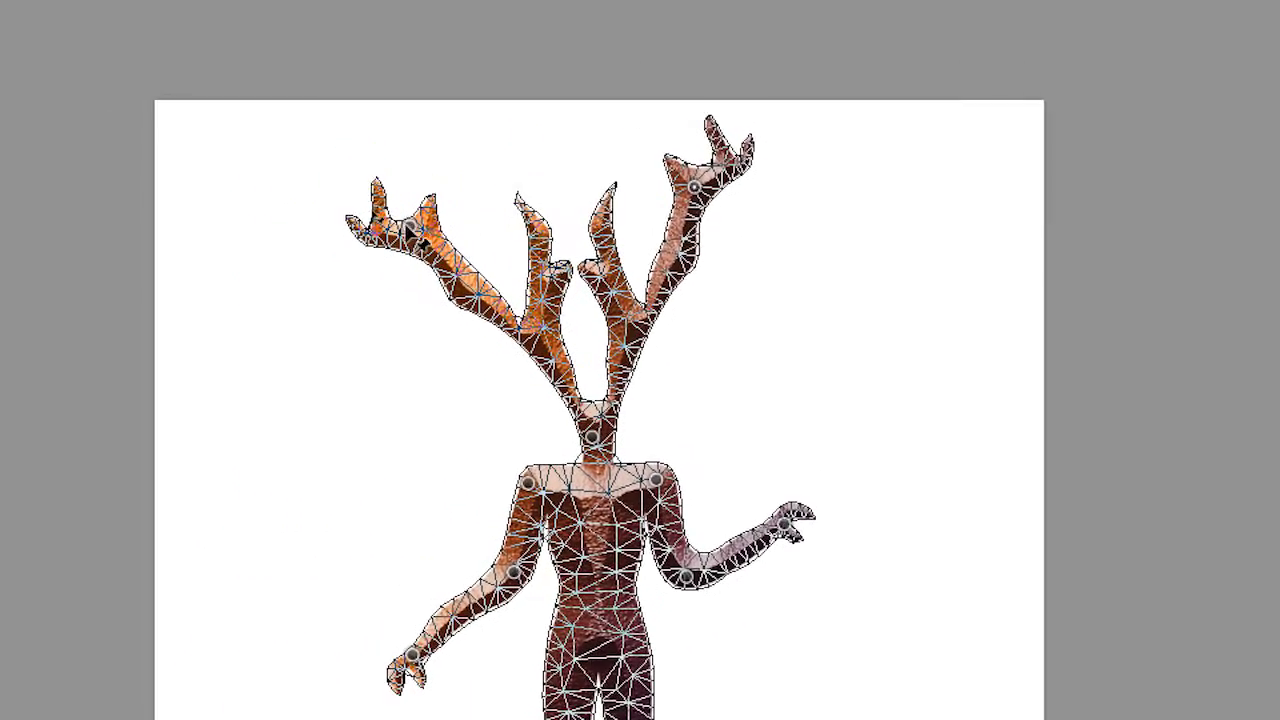
drag(410, 228, 400, 268)
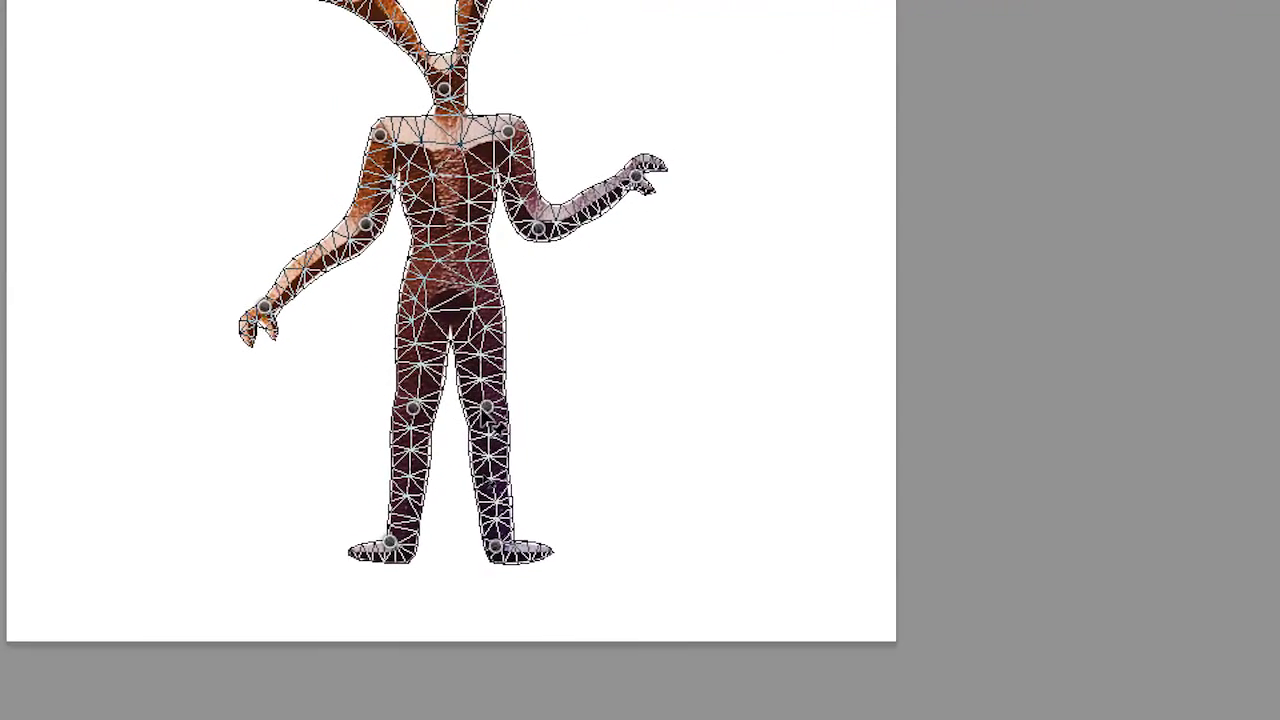
drag(488, 412, 528, 390)
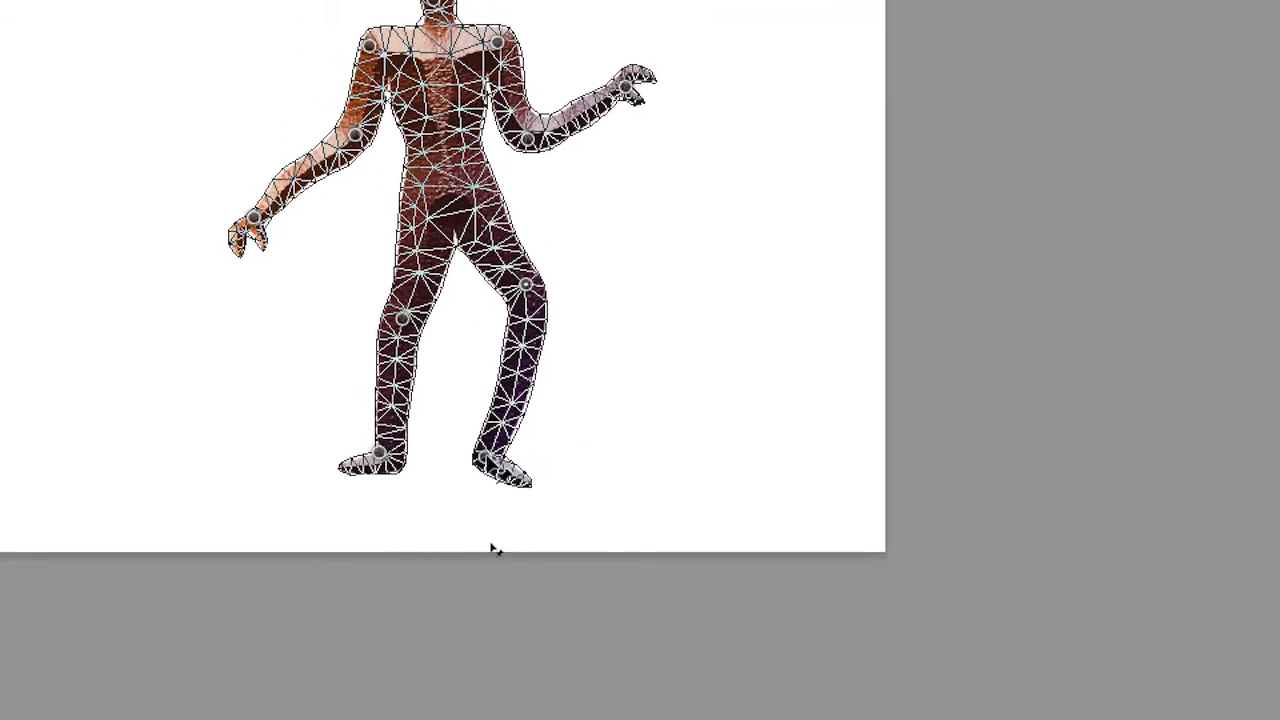
drag(484, 458, 502, 495)
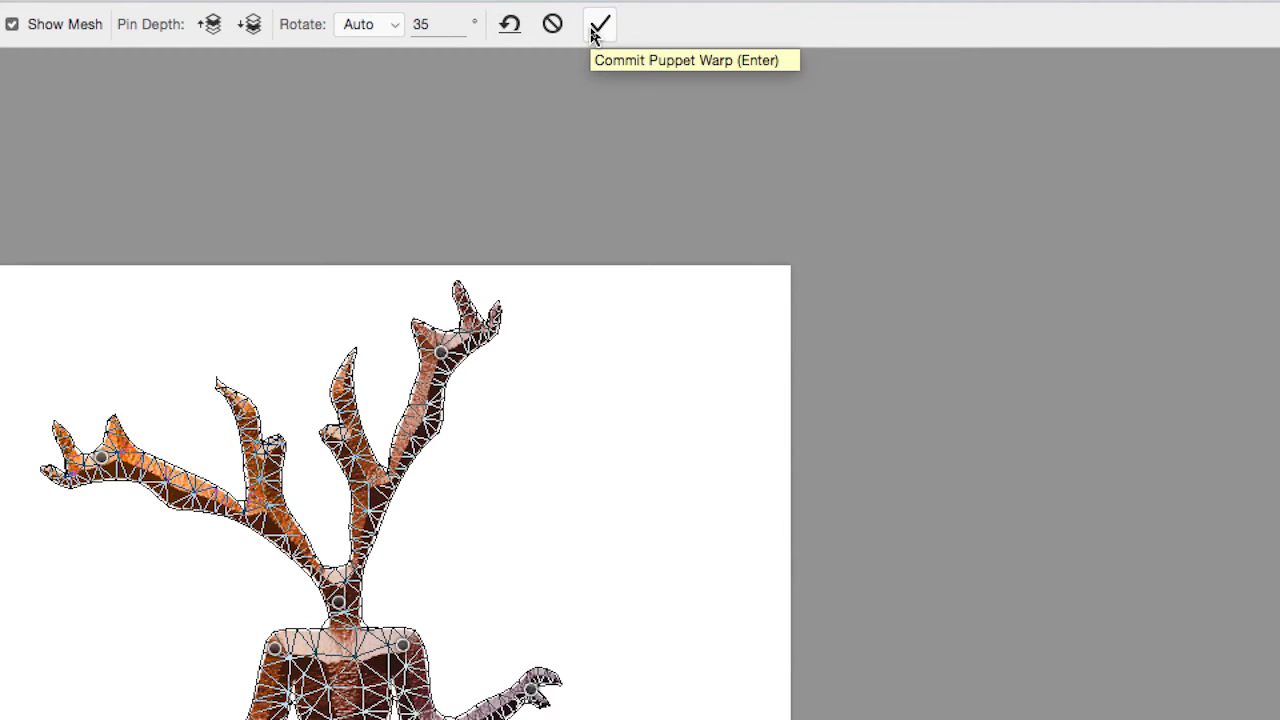
- Commit the dancing pose, compare it with the warp hidden, then reopen Puppet Warp from Layers
click(593, 30)
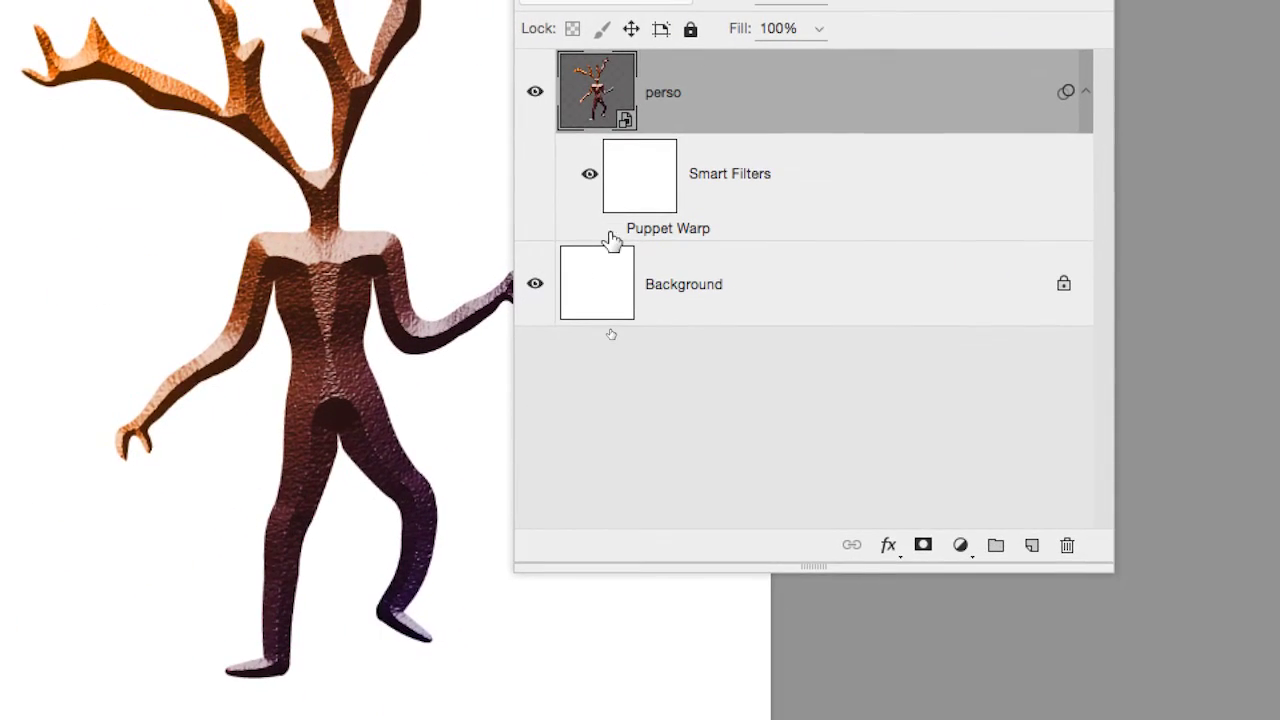
click(609, 230)
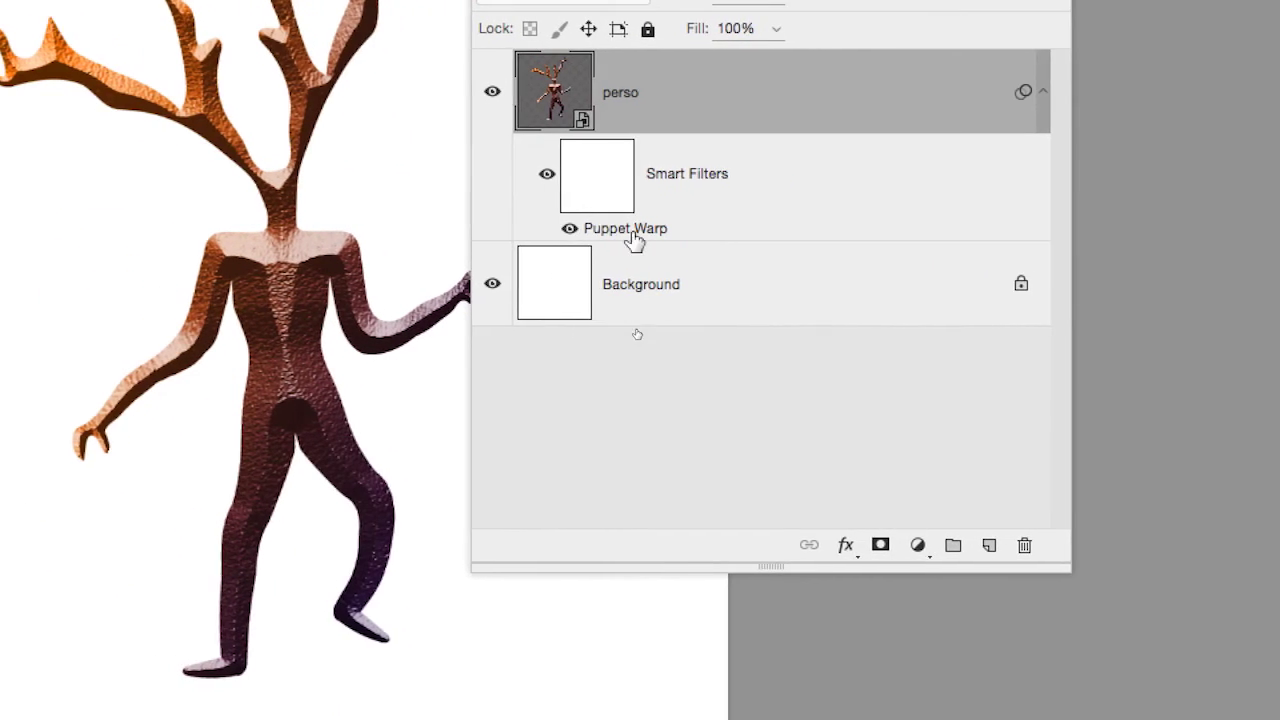
double_click(628, 230)
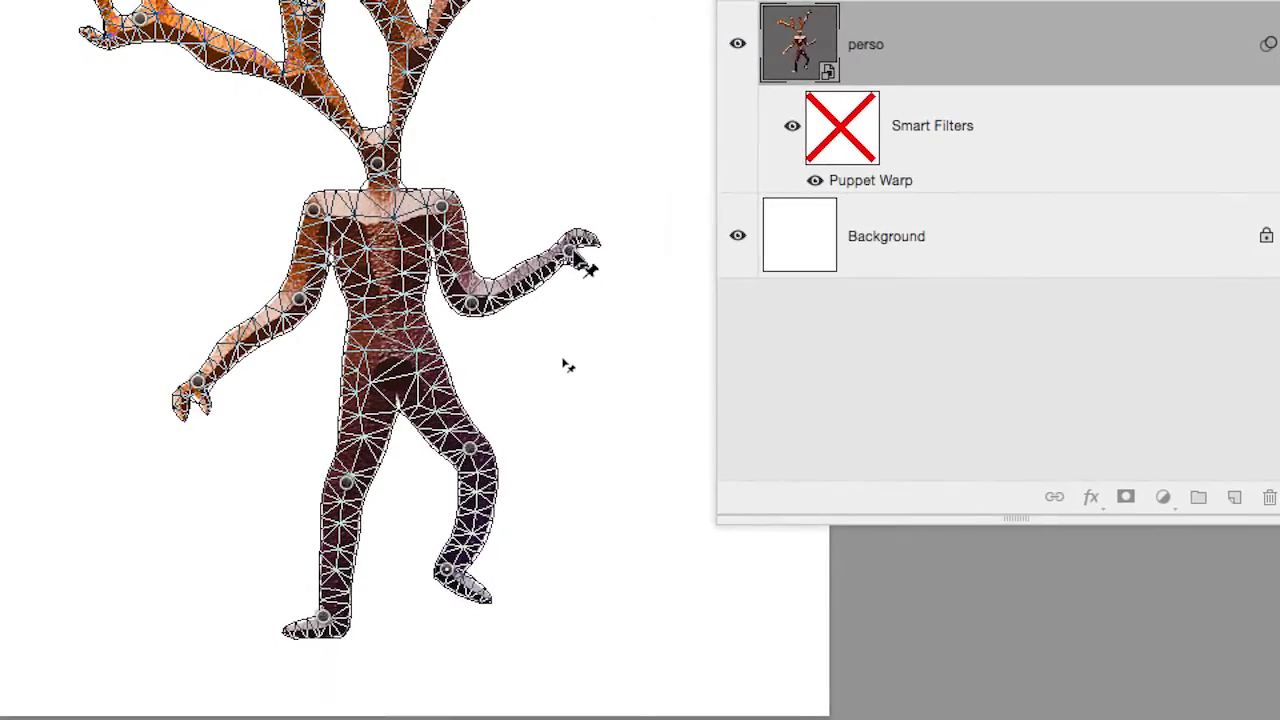
- Rotate the raised arm higher, move the hand and left shoulder pins, and commit the pose
drag(557, 337, 548, 335)
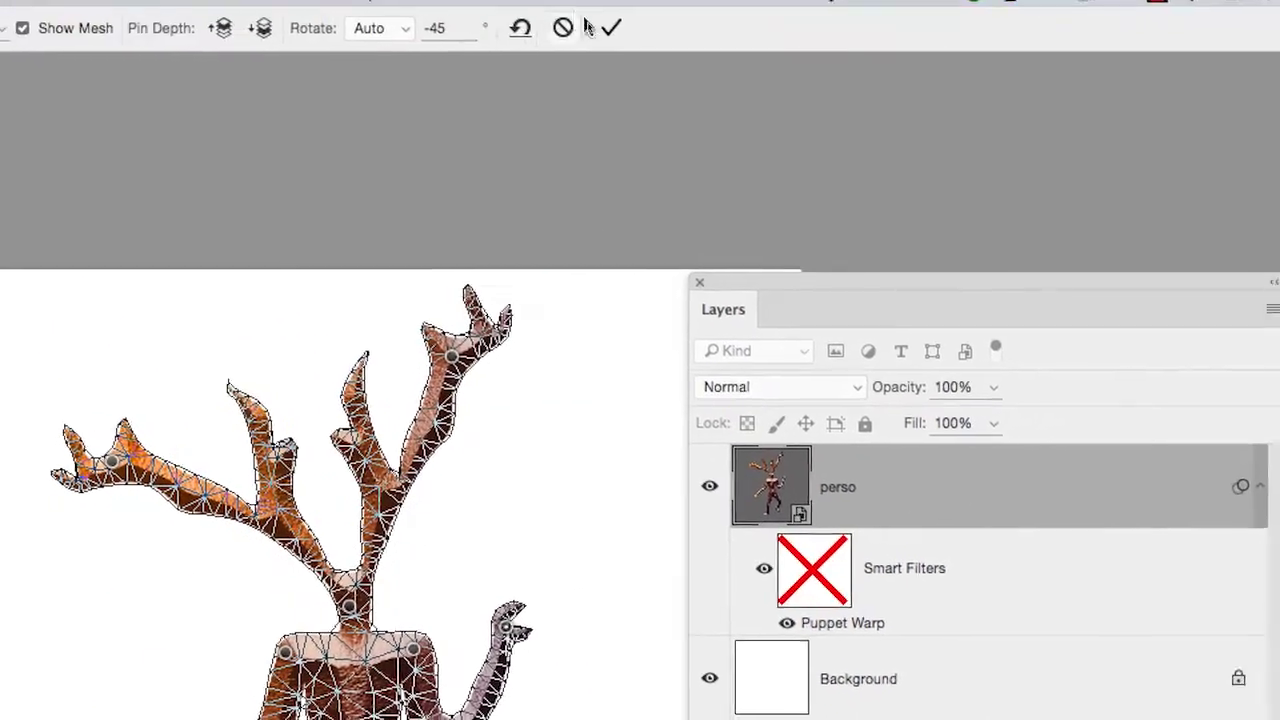
click(714, 6)
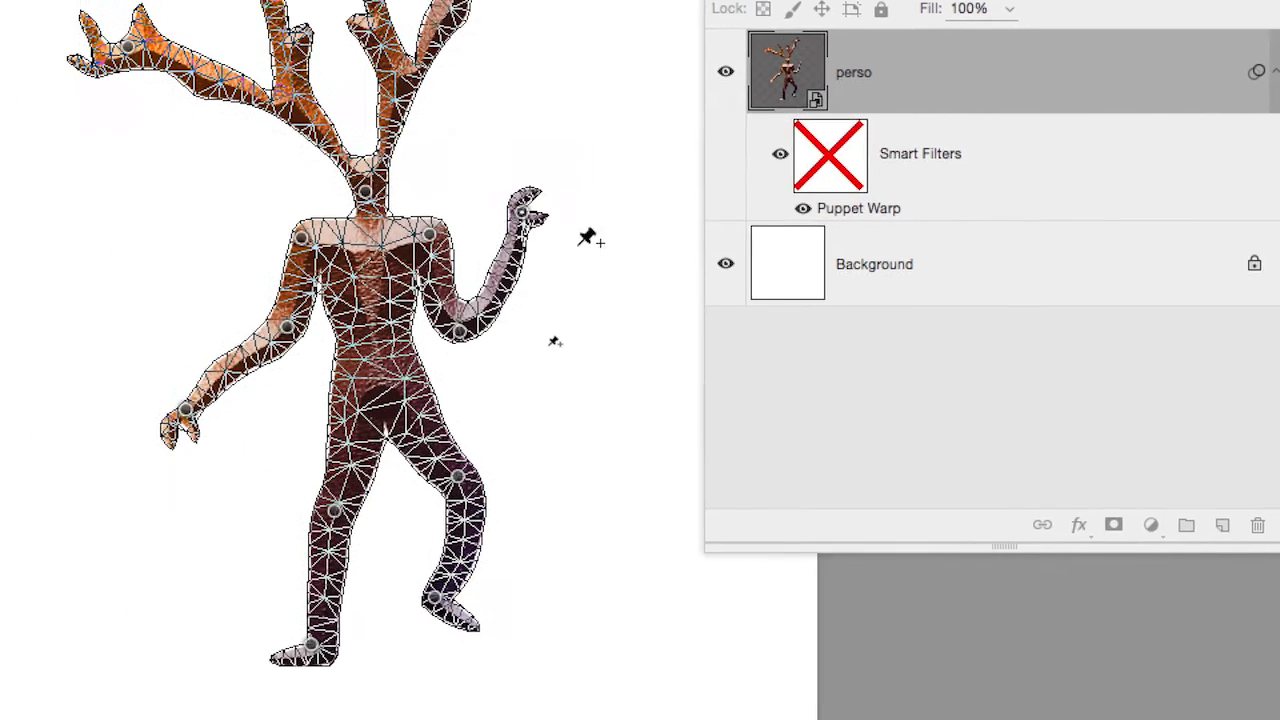
drag(622, 214, 630, 228)
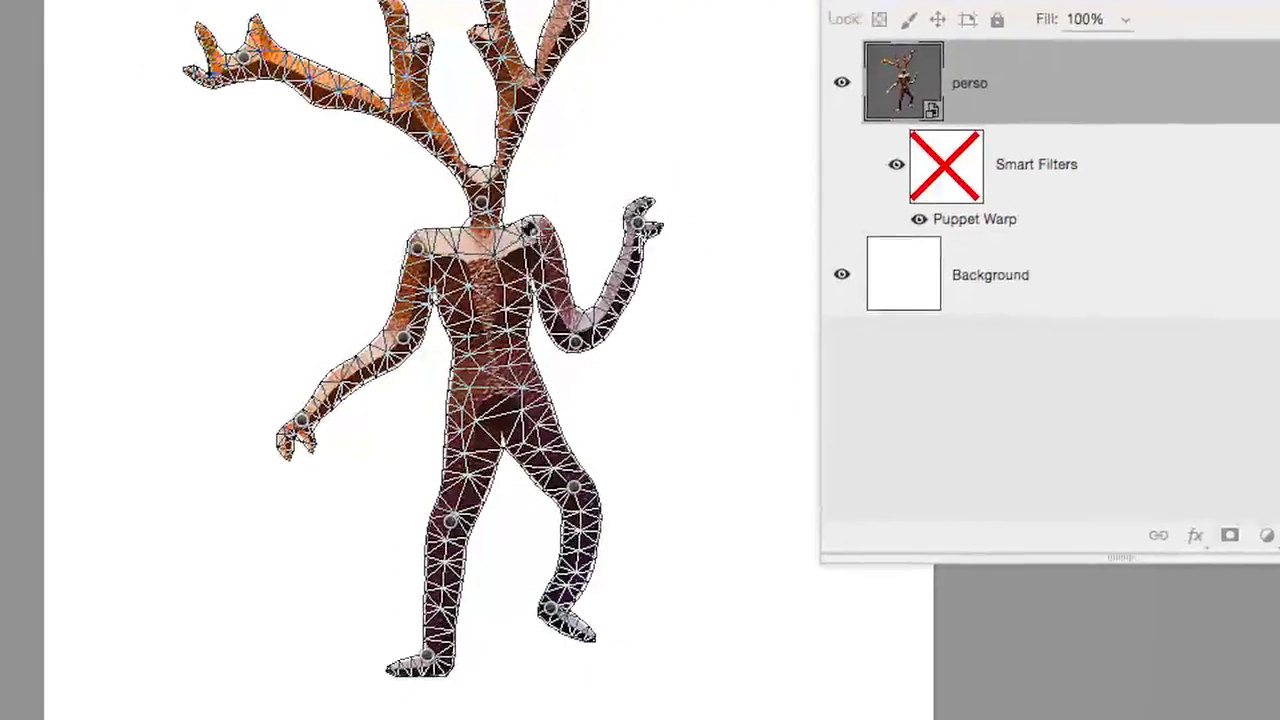
drag(481, 237, 492, 262)
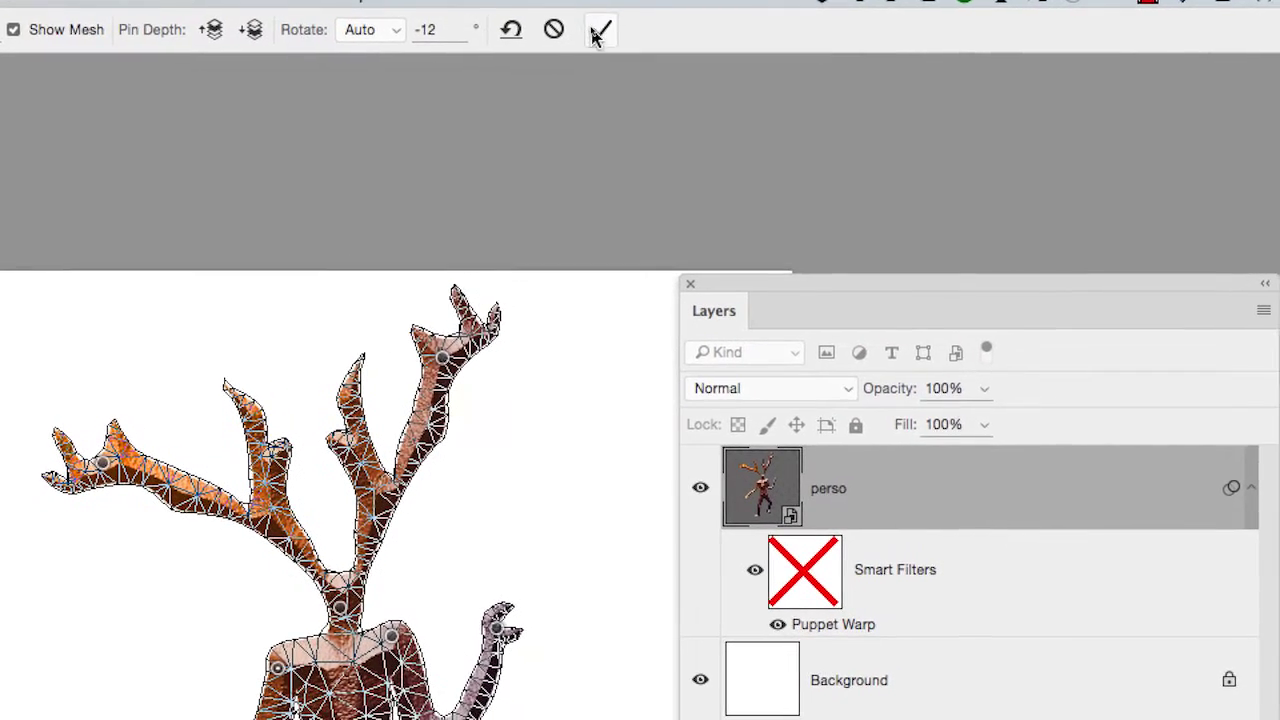
click(614, 33)
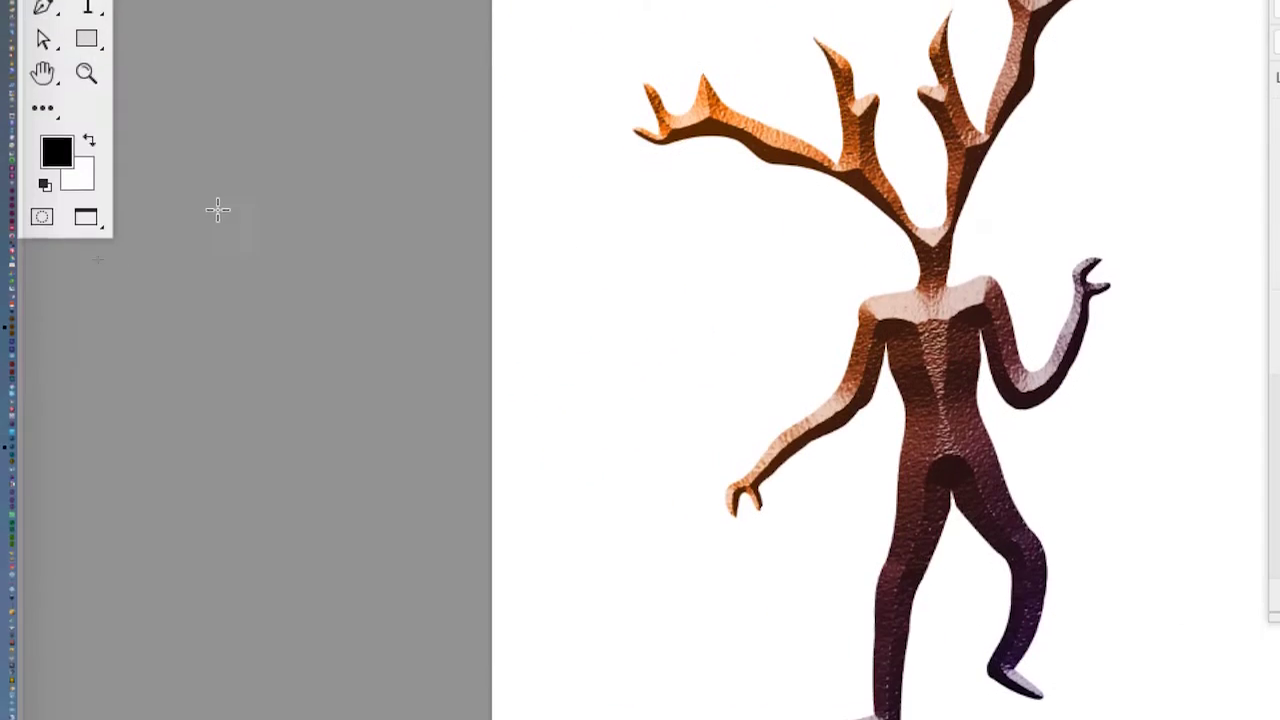
click(88, 74)
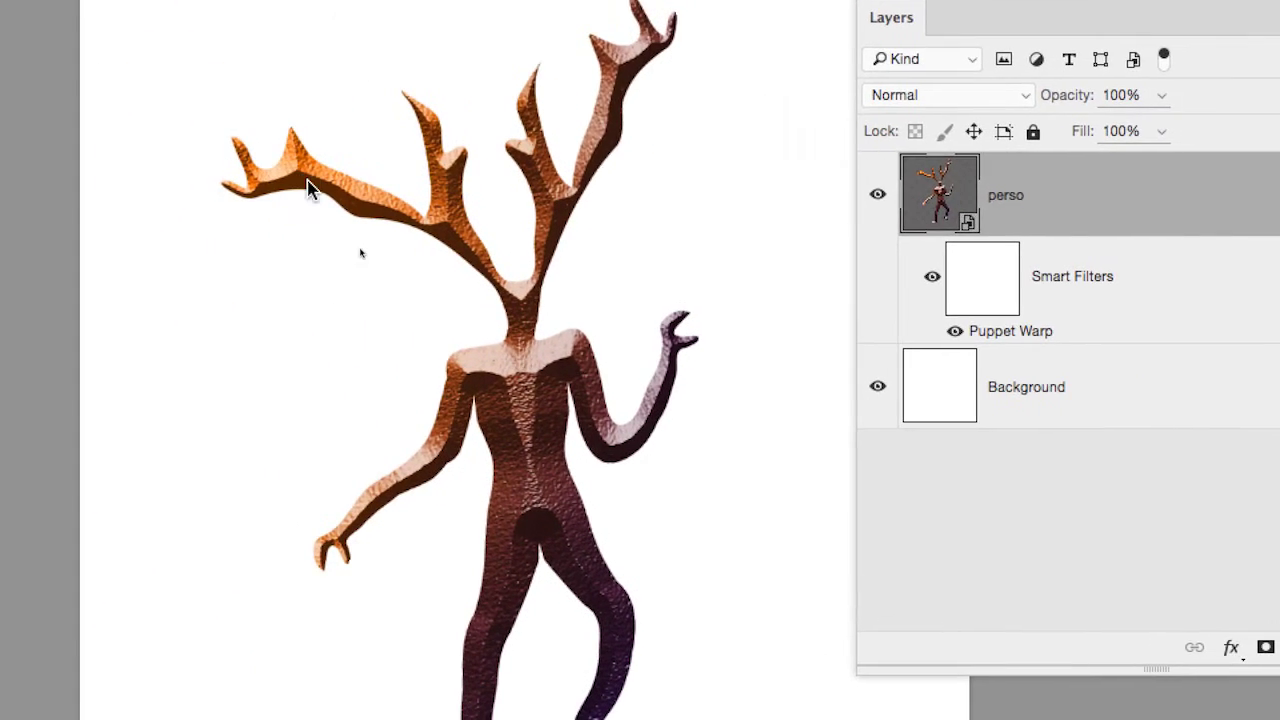
click(308, 188)
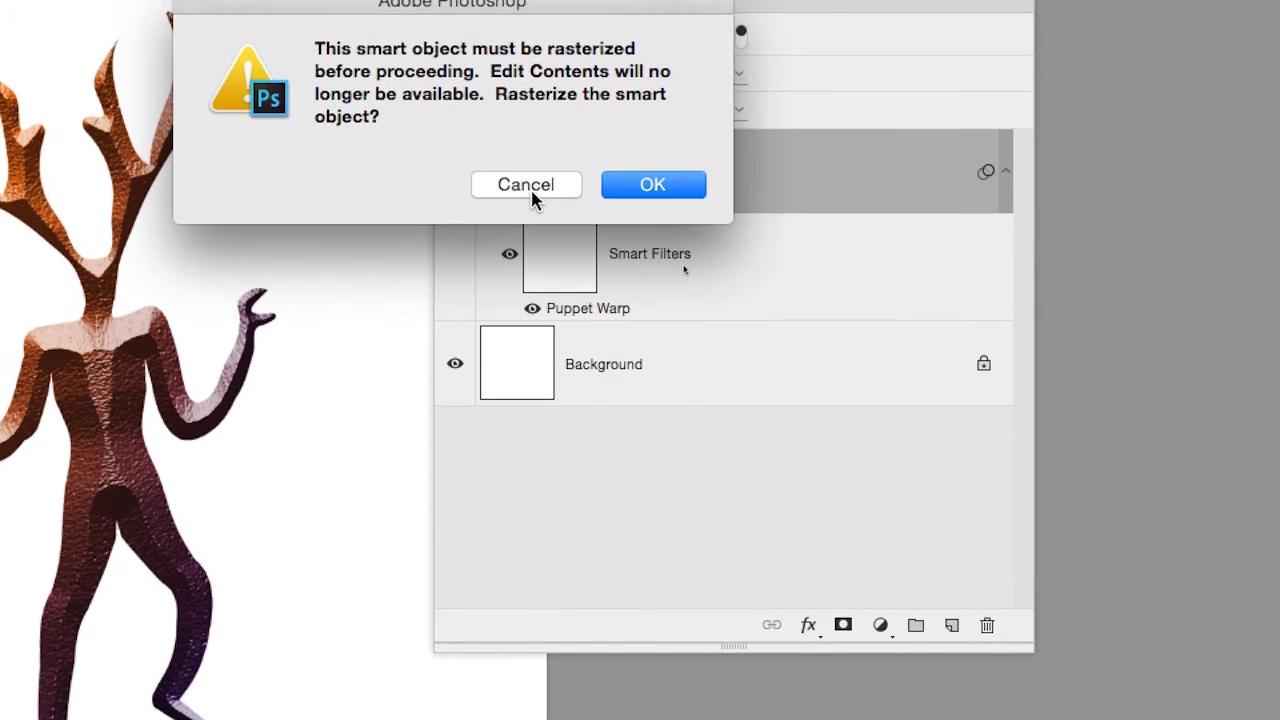
click(592, 216)
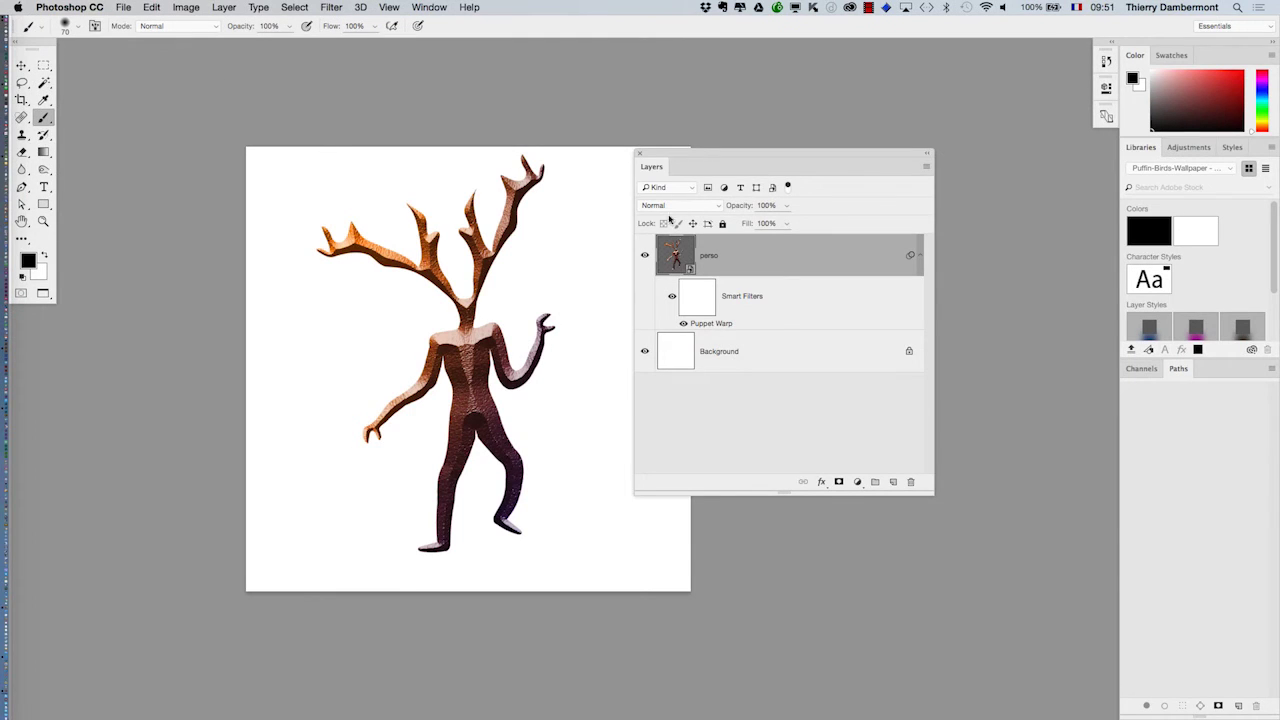
- Add a default Drop Shadow layer style to the figure and toggle it to compare
click(238, 7)
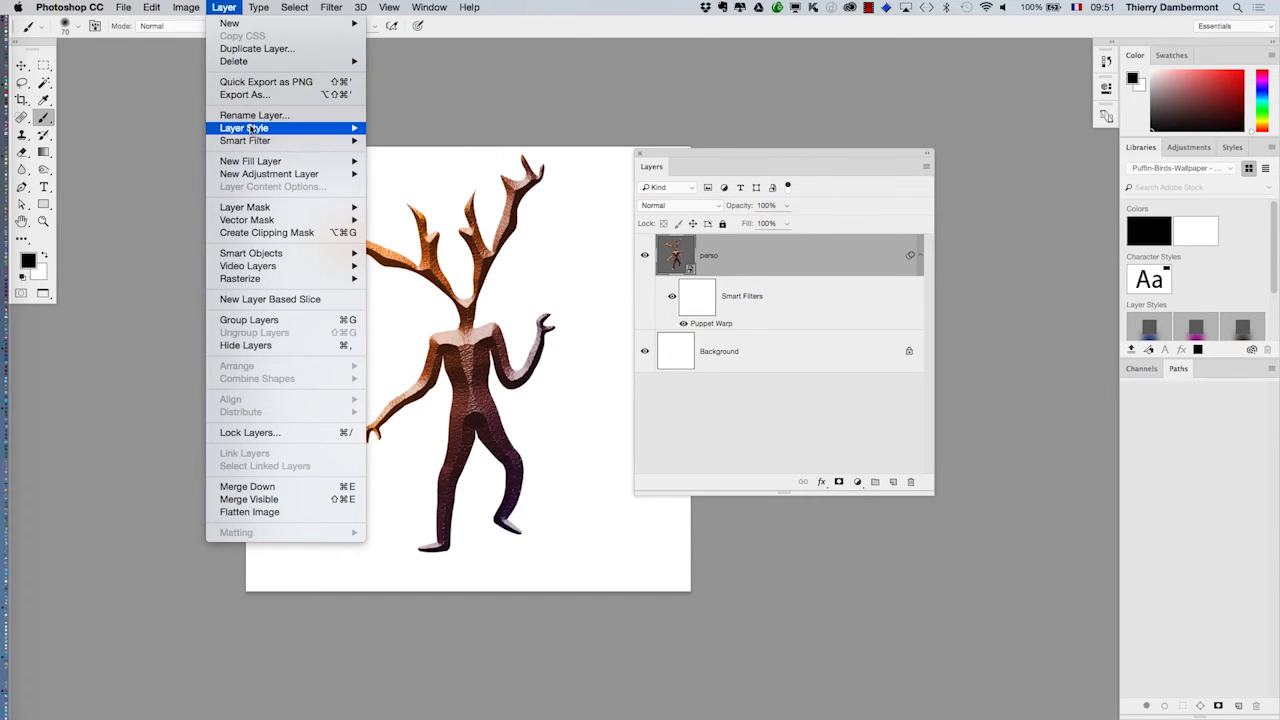
mouse_move(244, 128)
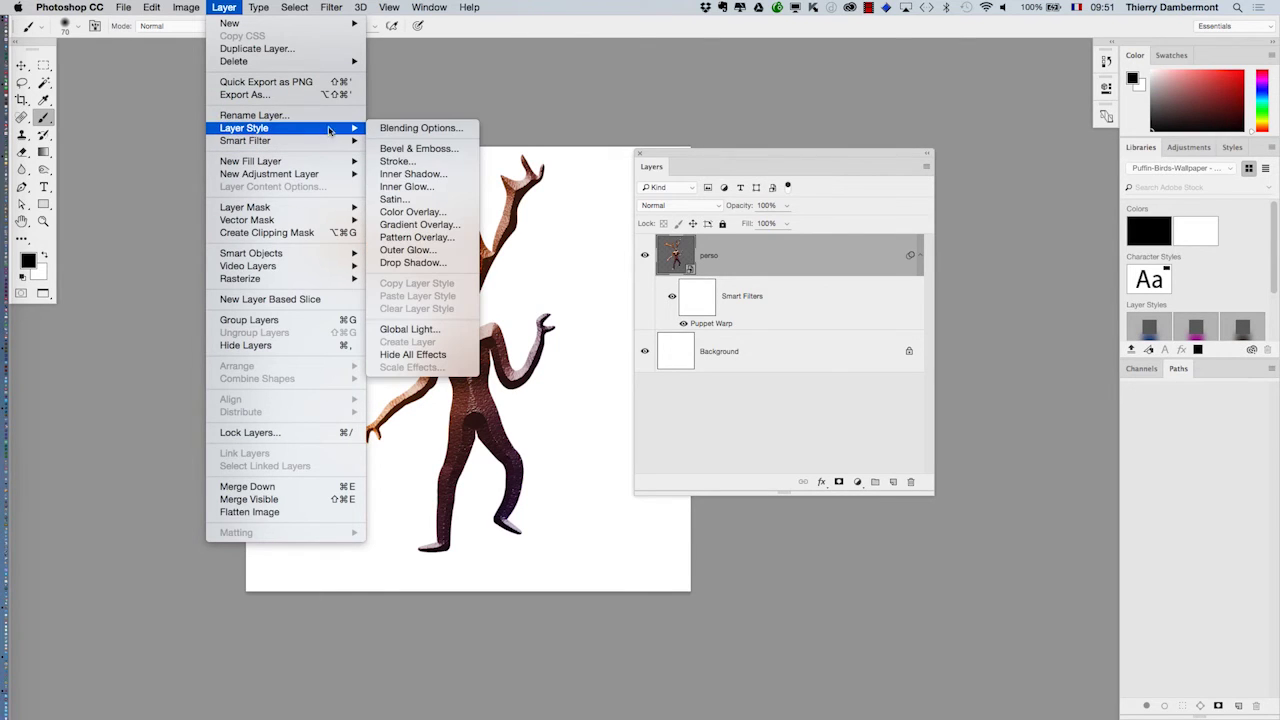
click(437, 264)
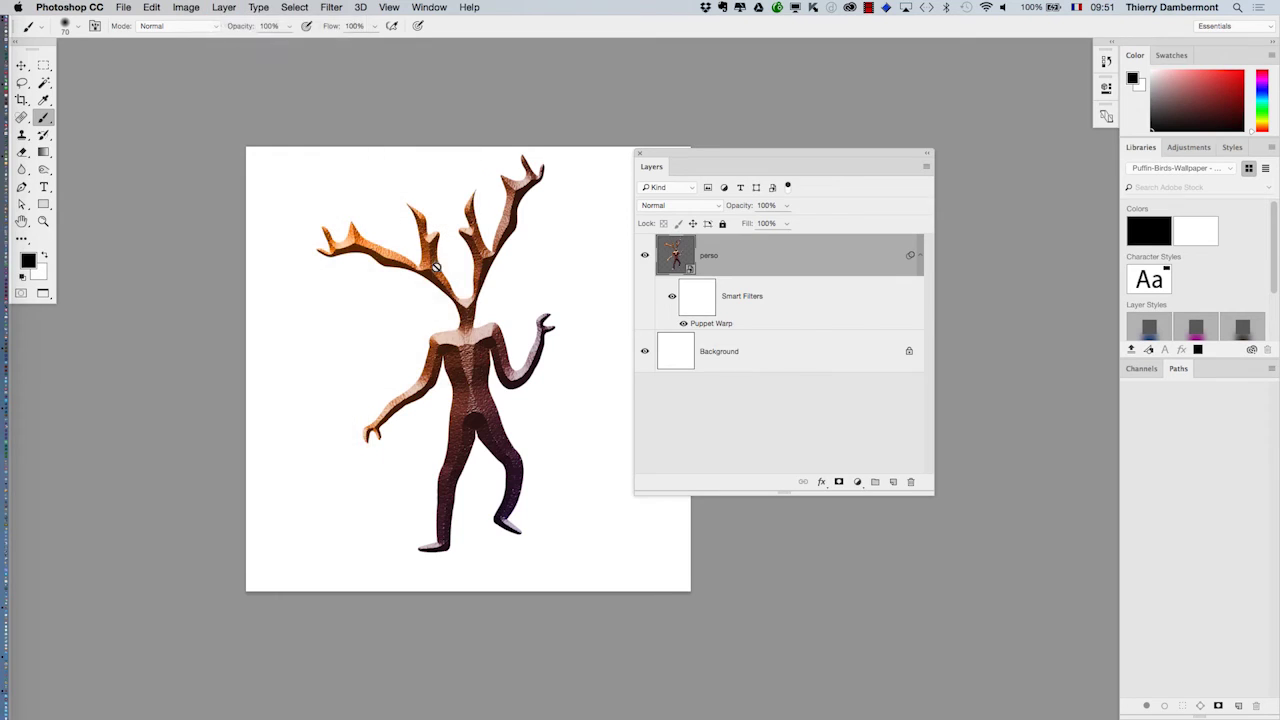
click(1088, 213)
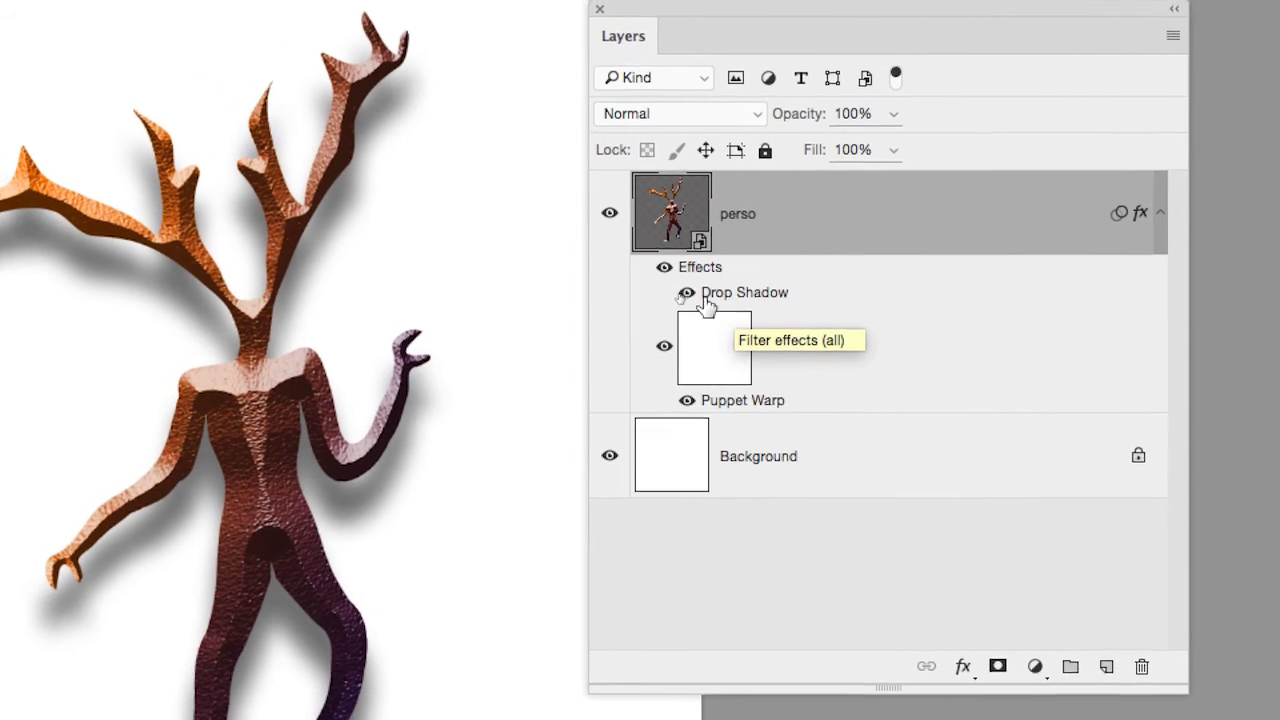
click(702, 298)
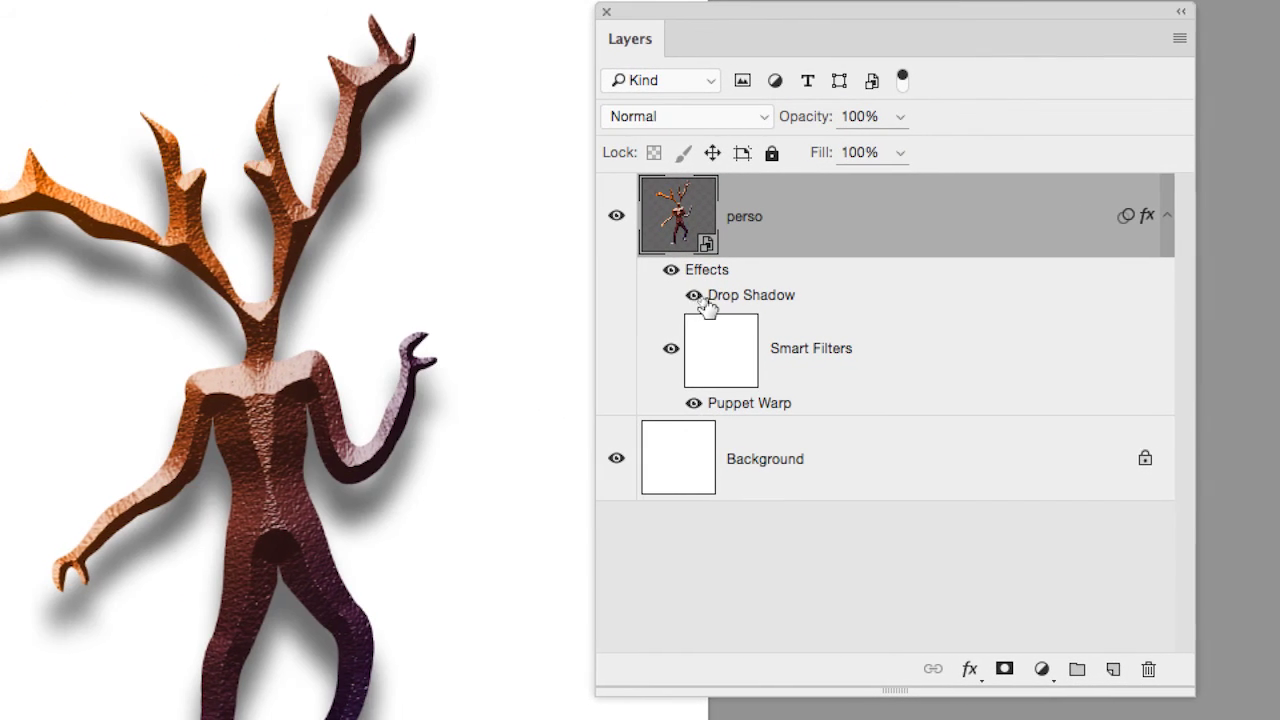
click(700, 298)
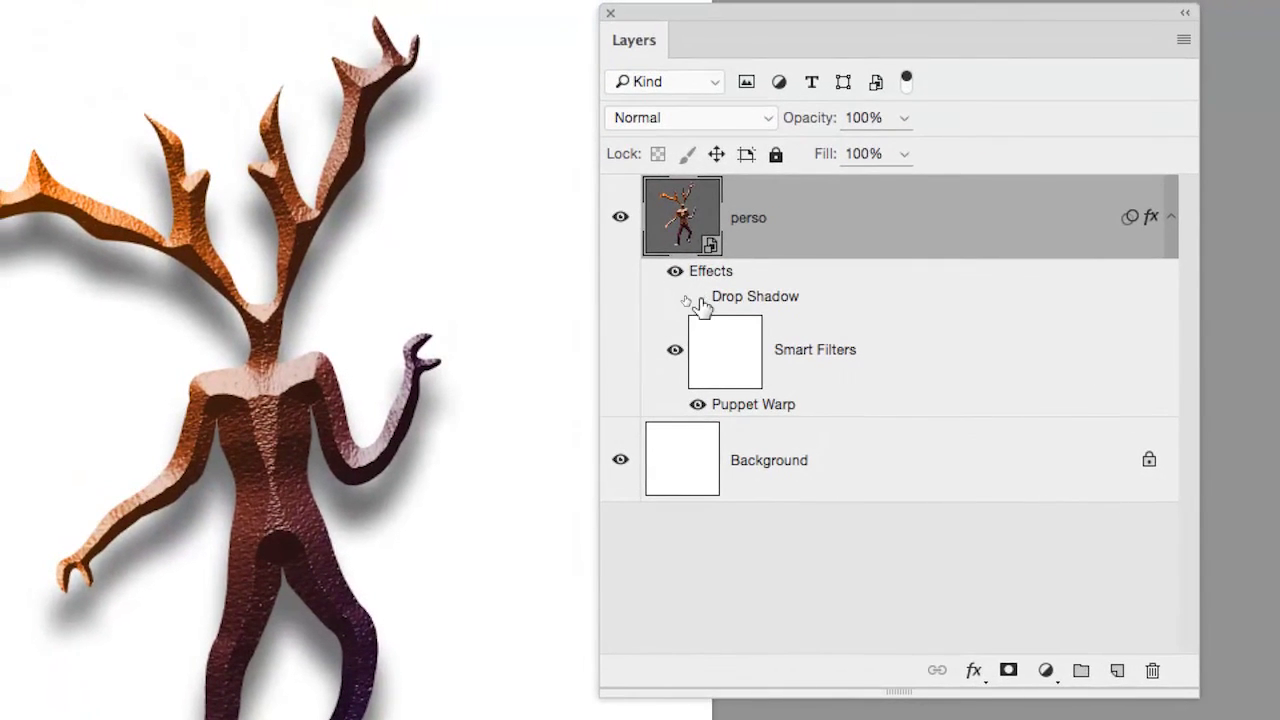
click(700, 298)
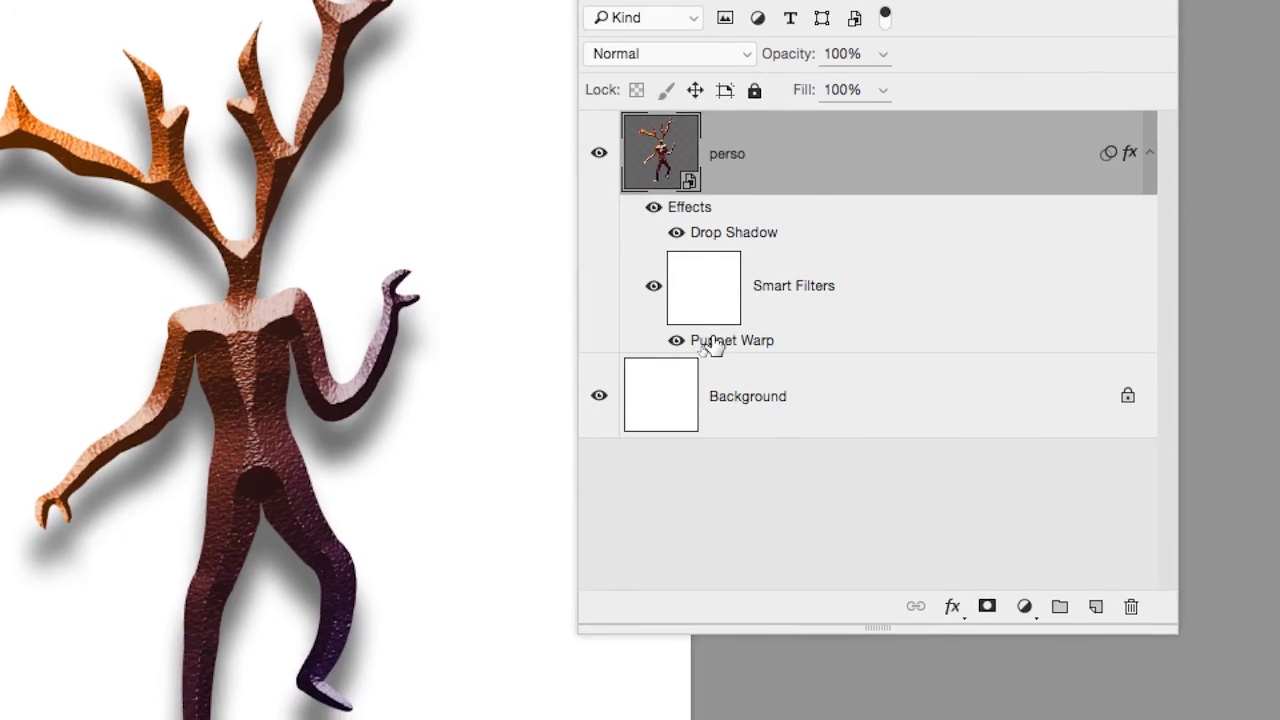
- Reopen the Puppet Warp, close it unchanged, and bring up the File menu
double_click(637, 397)
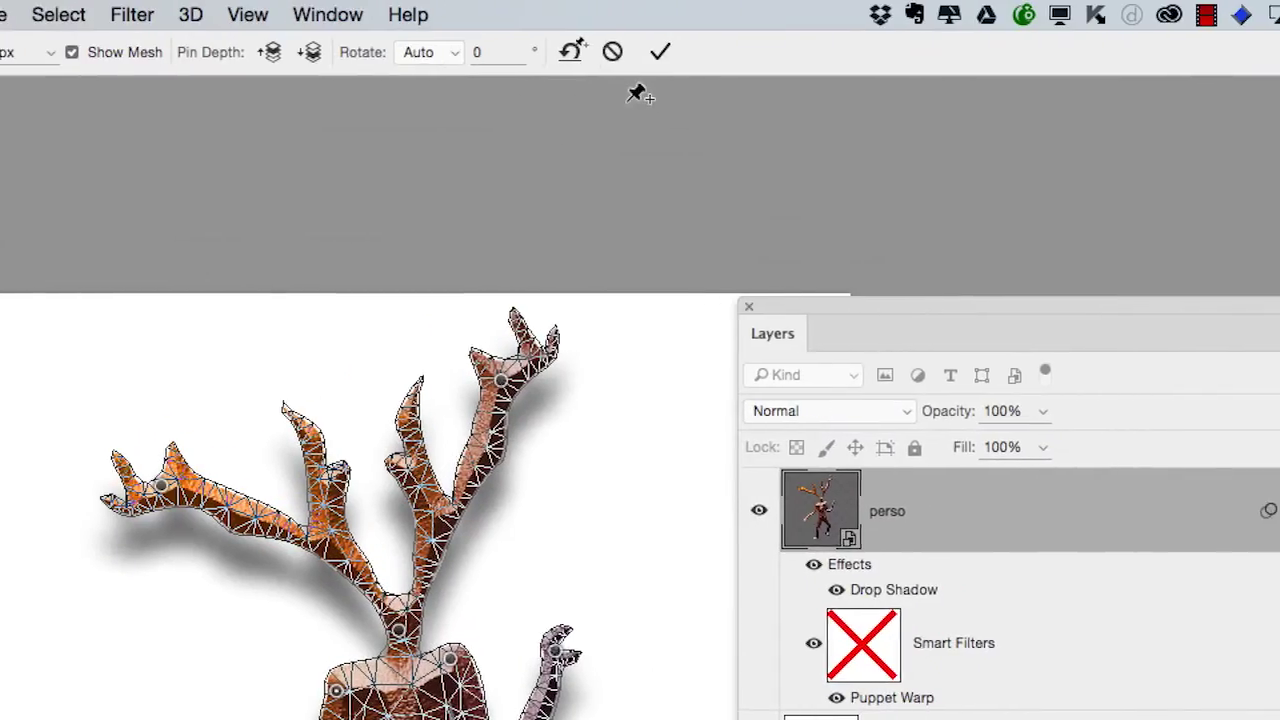
click(615, 51)
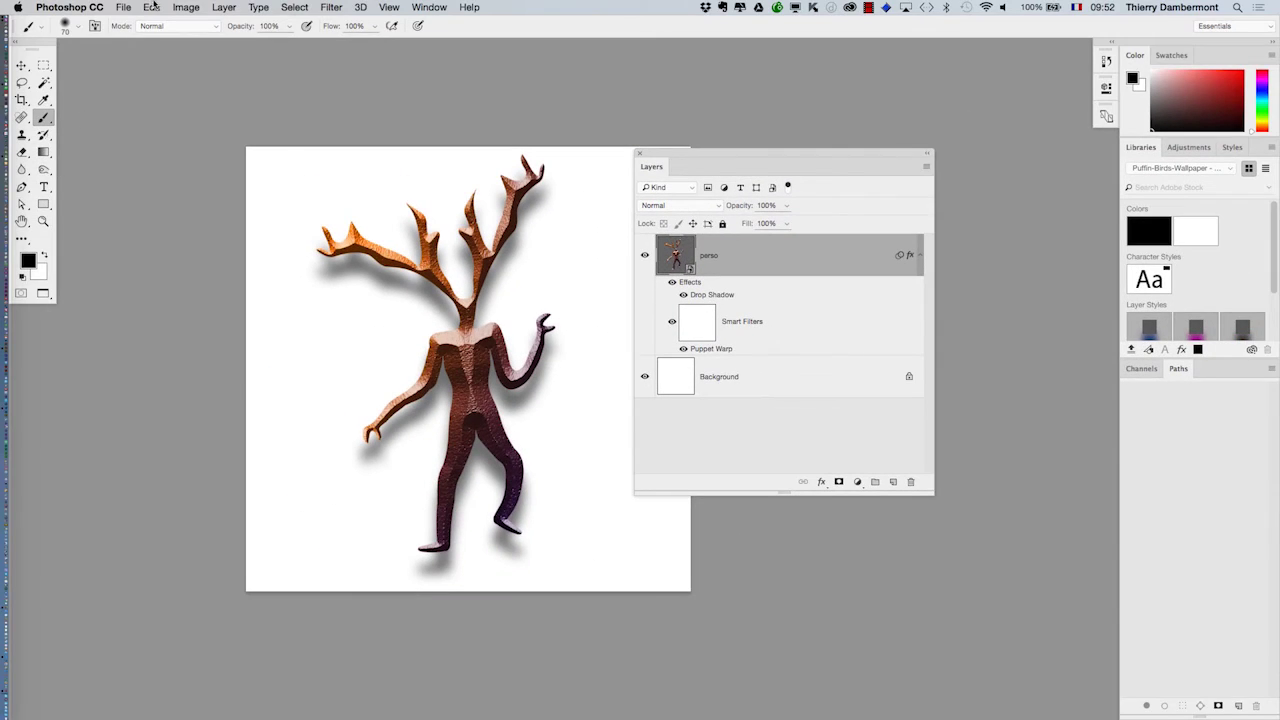
click(127, 7)
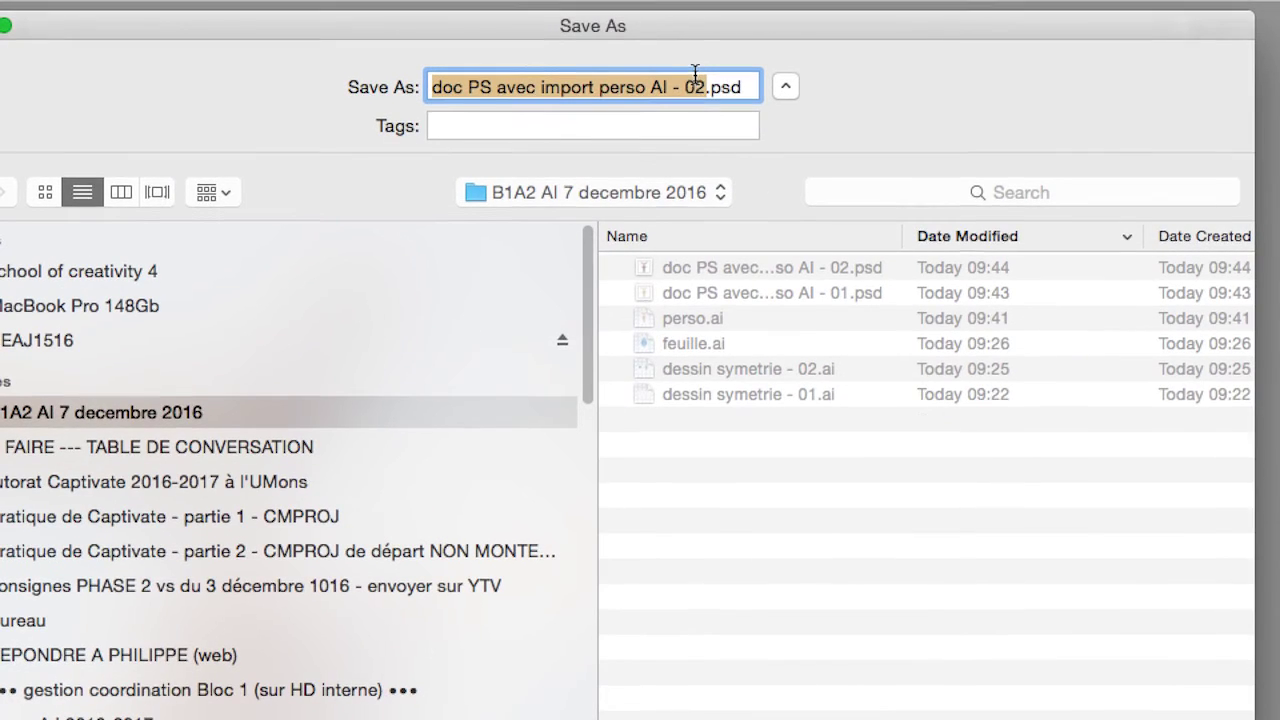
- Save as 'doc PS avec import perso AI - 03.psd' and switch to Illustrator
click(697, 79)
key(BackSpace)
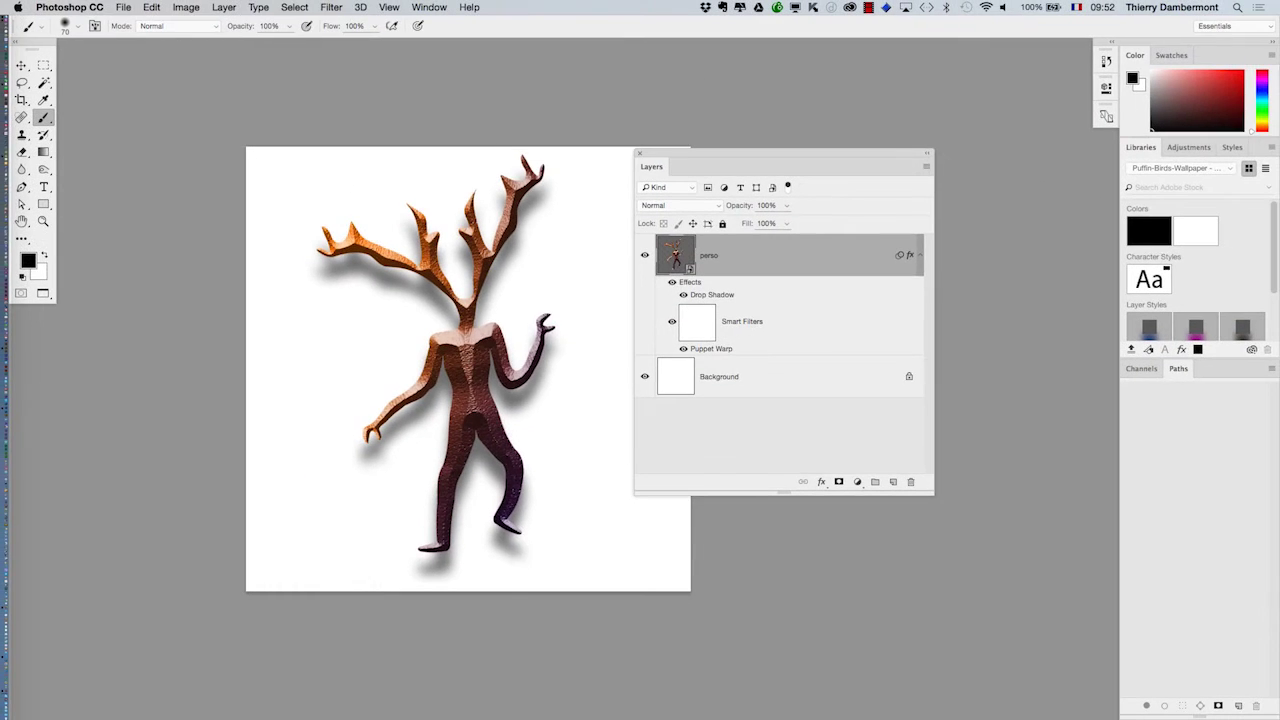
key(super+Tab)
click(449, 373)
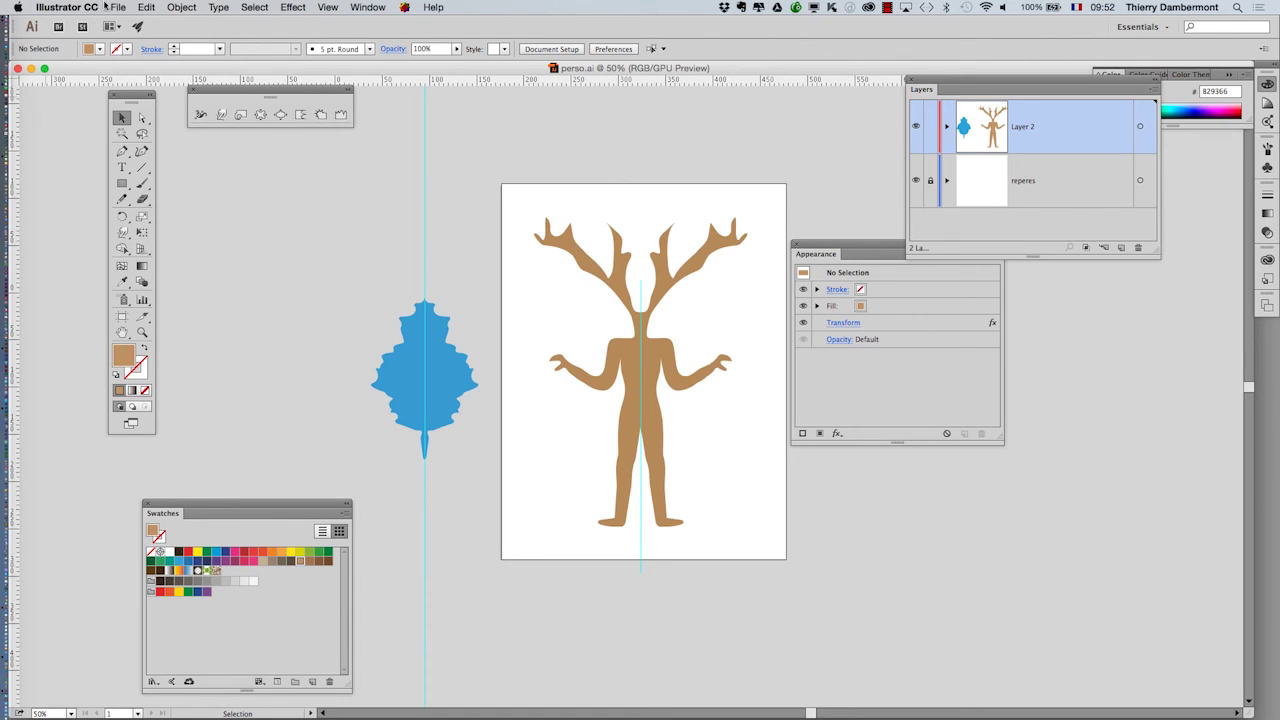
- Create a new A4 Illustrator document and place the 03 PSD figure on it
click(117, 7)
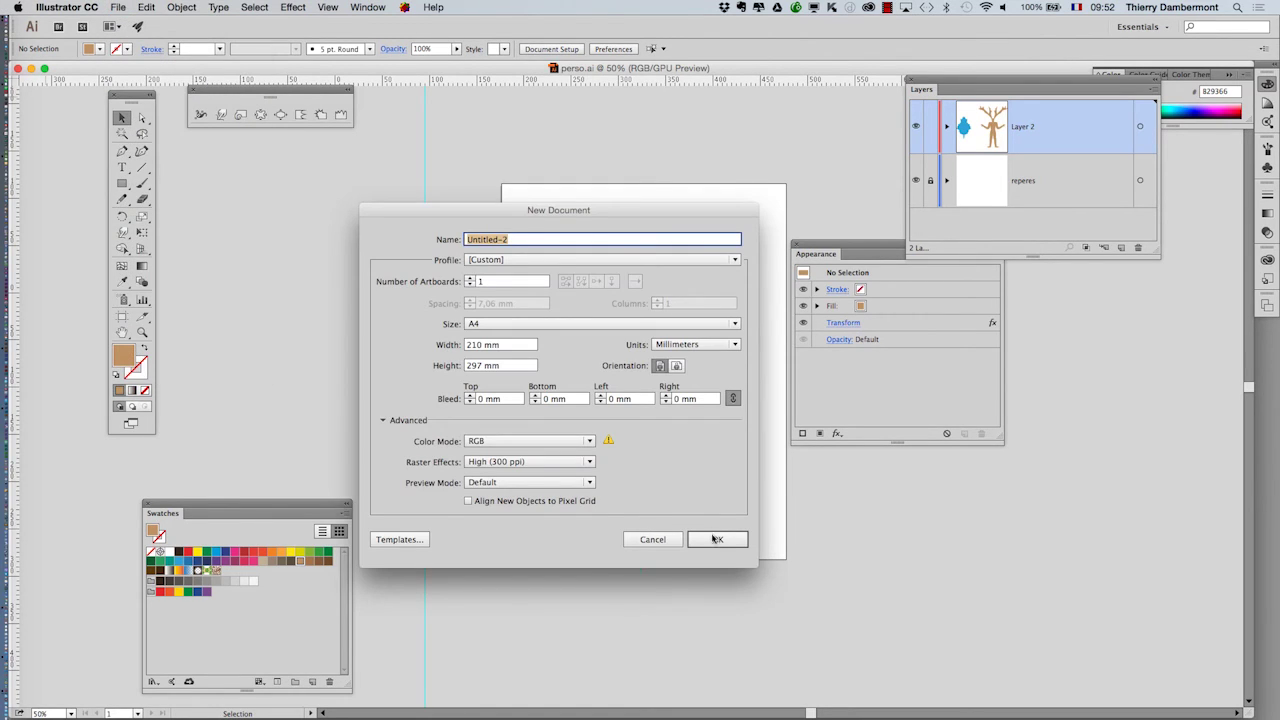
click(717, 540)
click(117, 7)
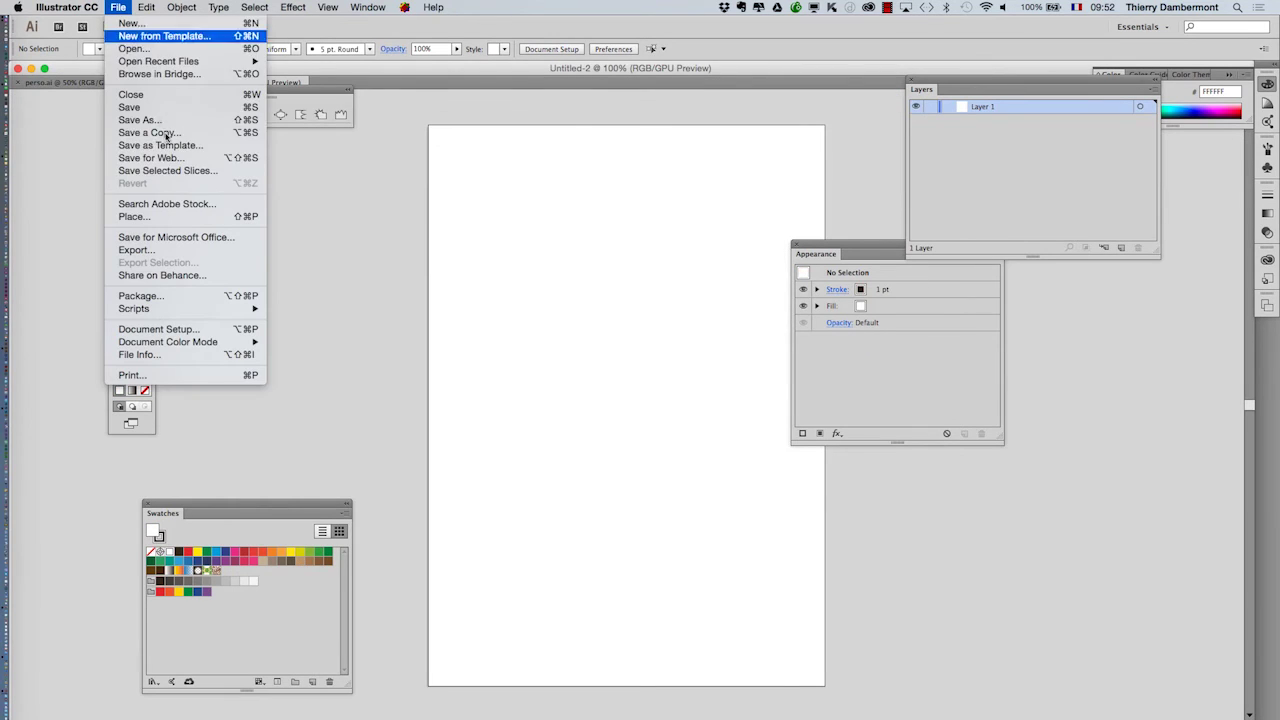
click(173, 217)
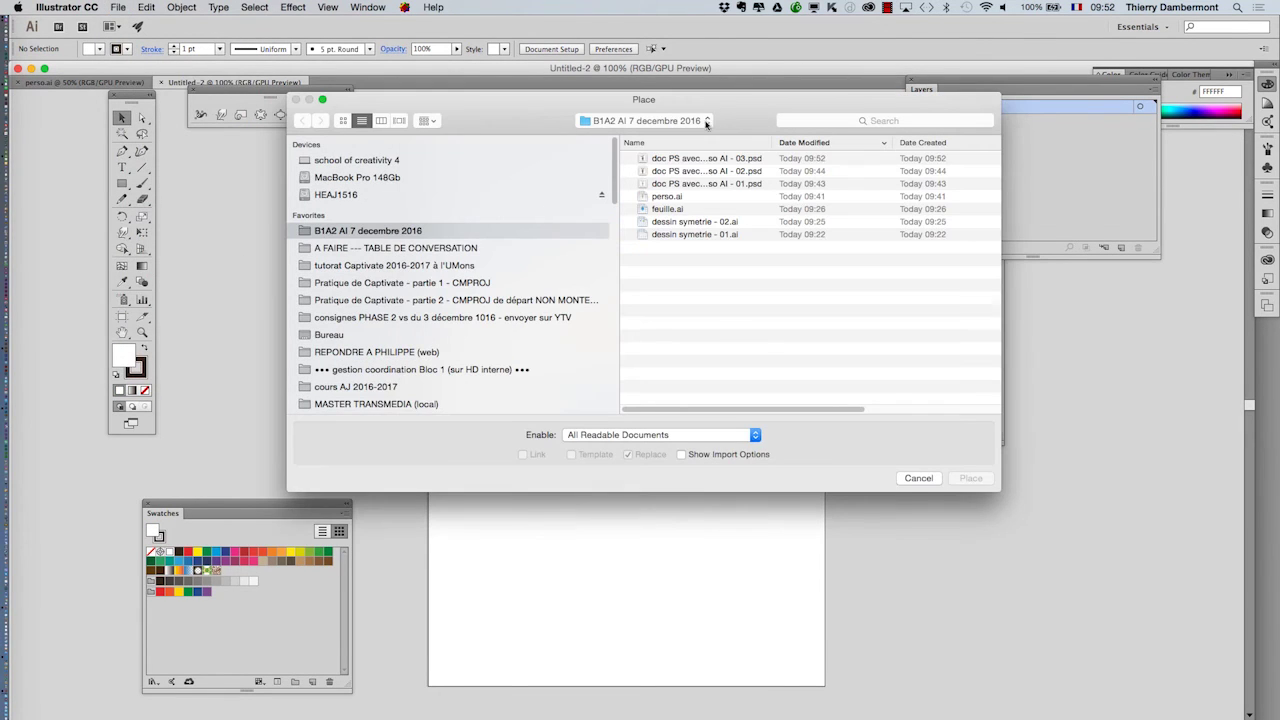
click(719, 160)
click(969, 478)
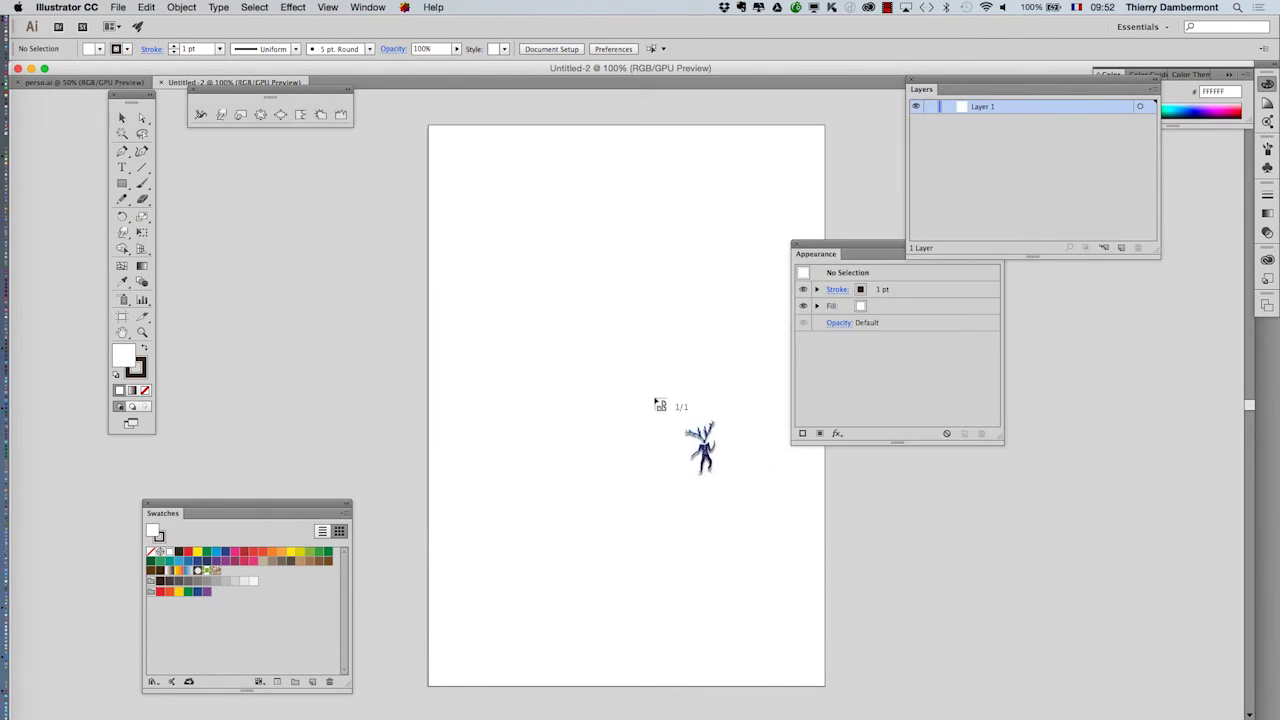
drag(463, 175, 776, 585)
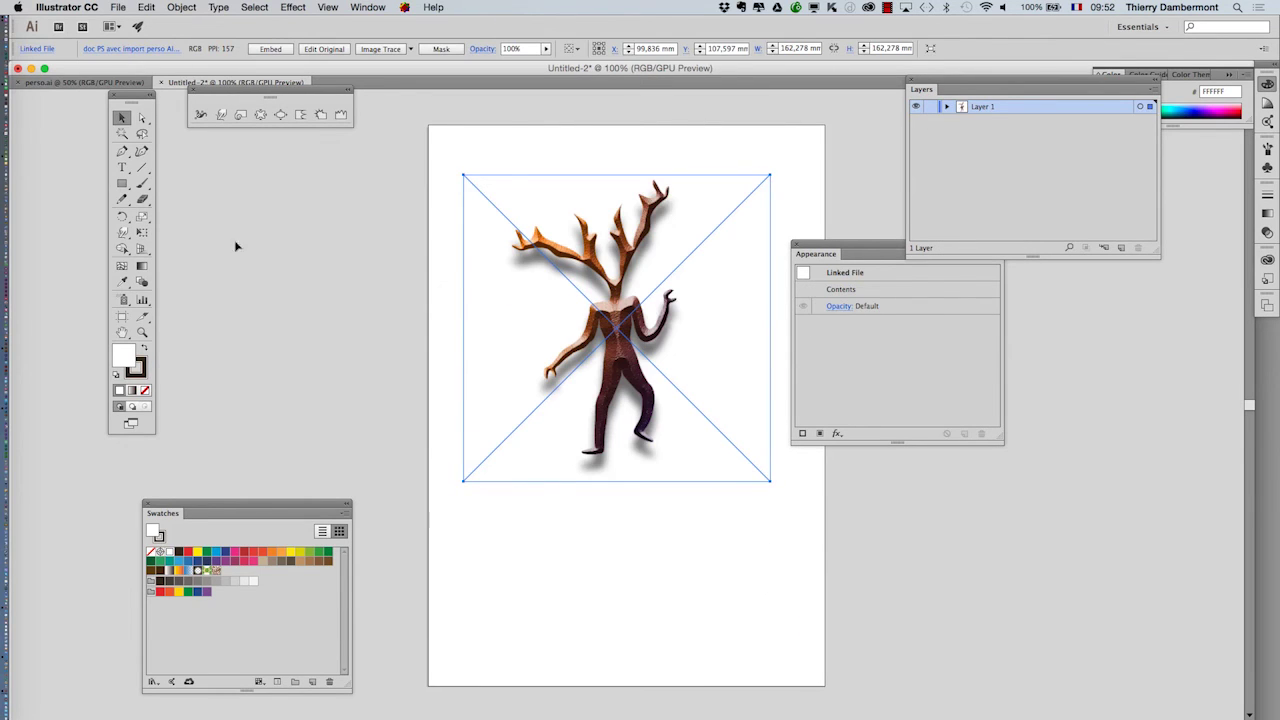
- Show the transparency grid, delete the test-placed figure, and return to Photoshop
click(549, 506)
click(541, 394)
click(440, 220)
click(327, 7)
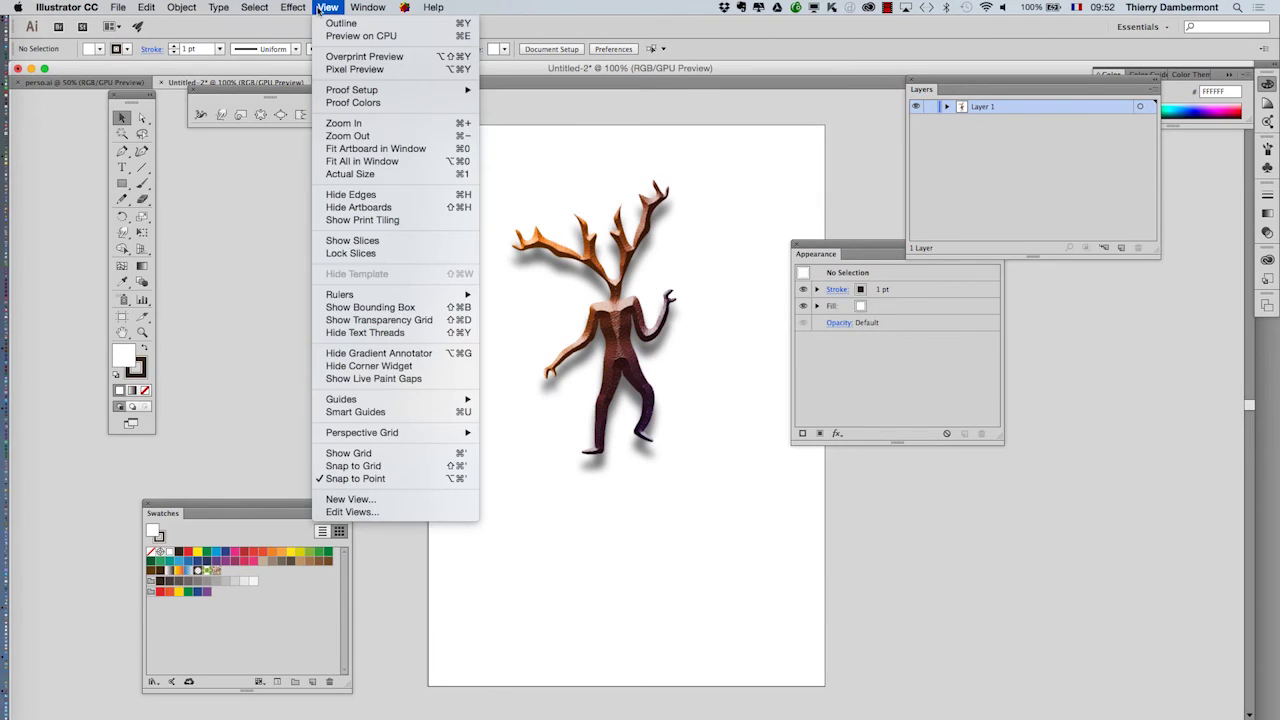
click(418, 321)
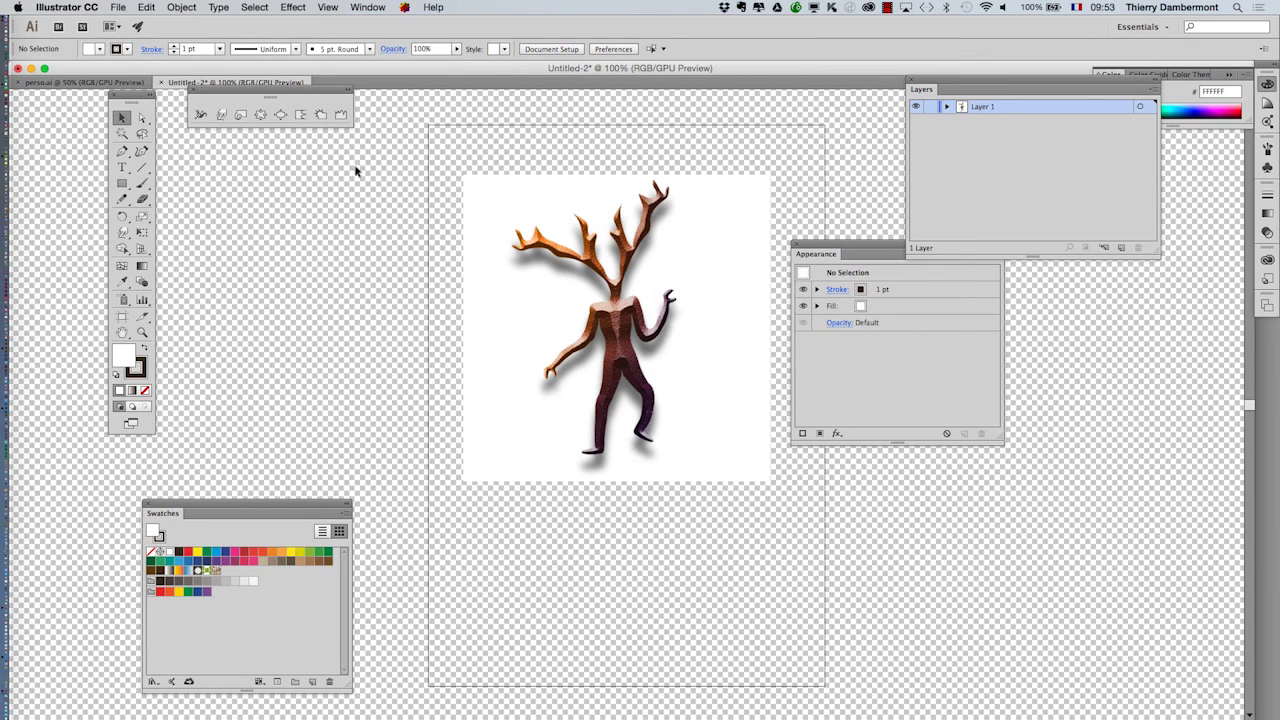
click(534, 222)
key(Delete)
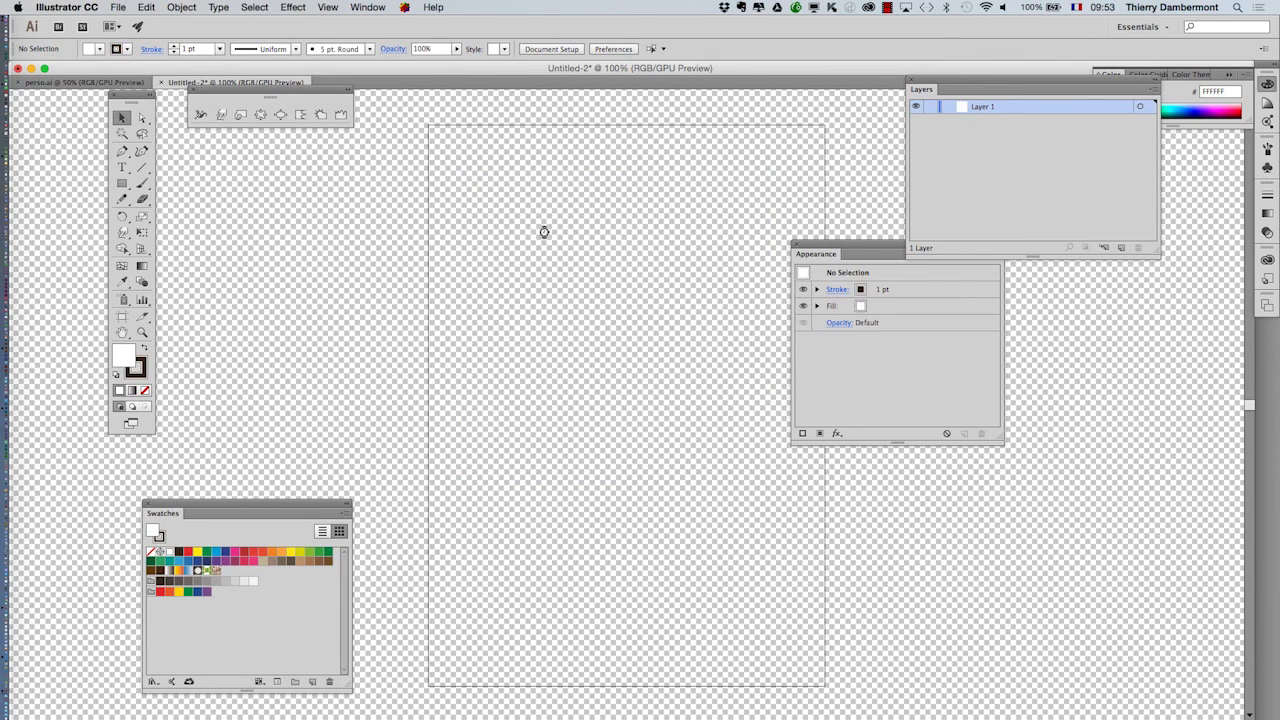
key(super+Tab)
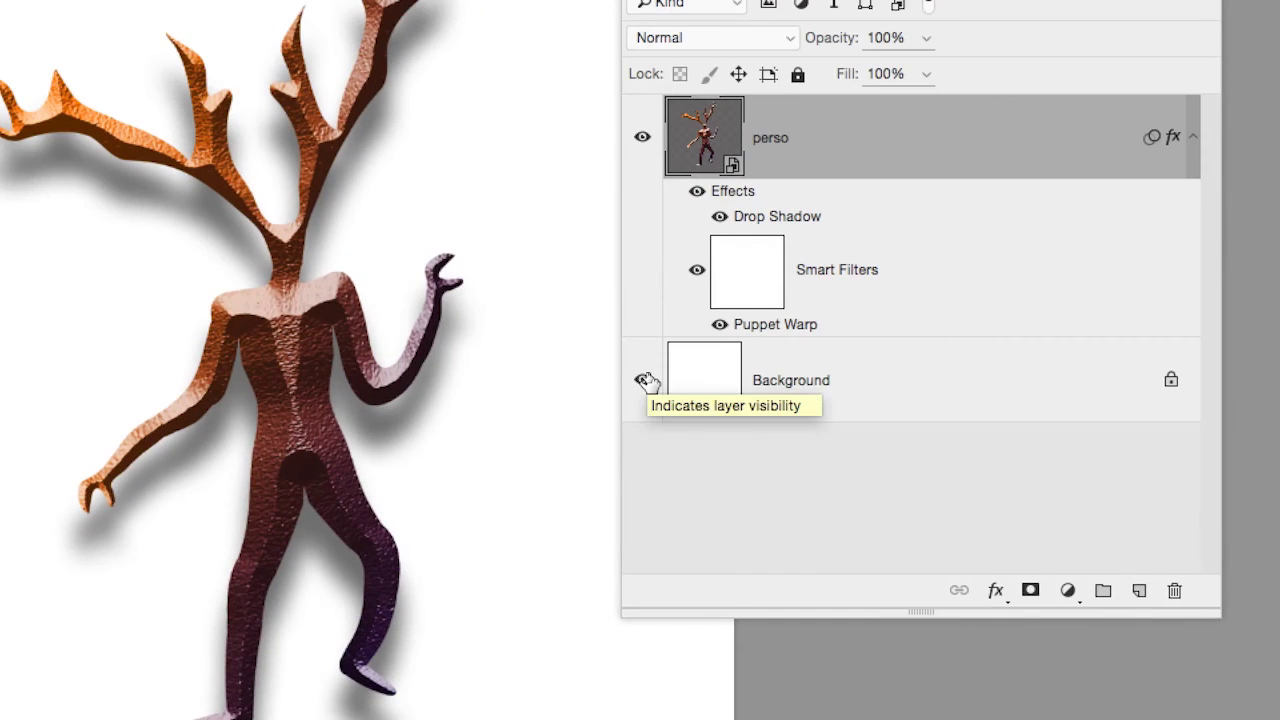
- Hide the white Background layer, save the PSD, and switch to Illustrator
click(645, 377)
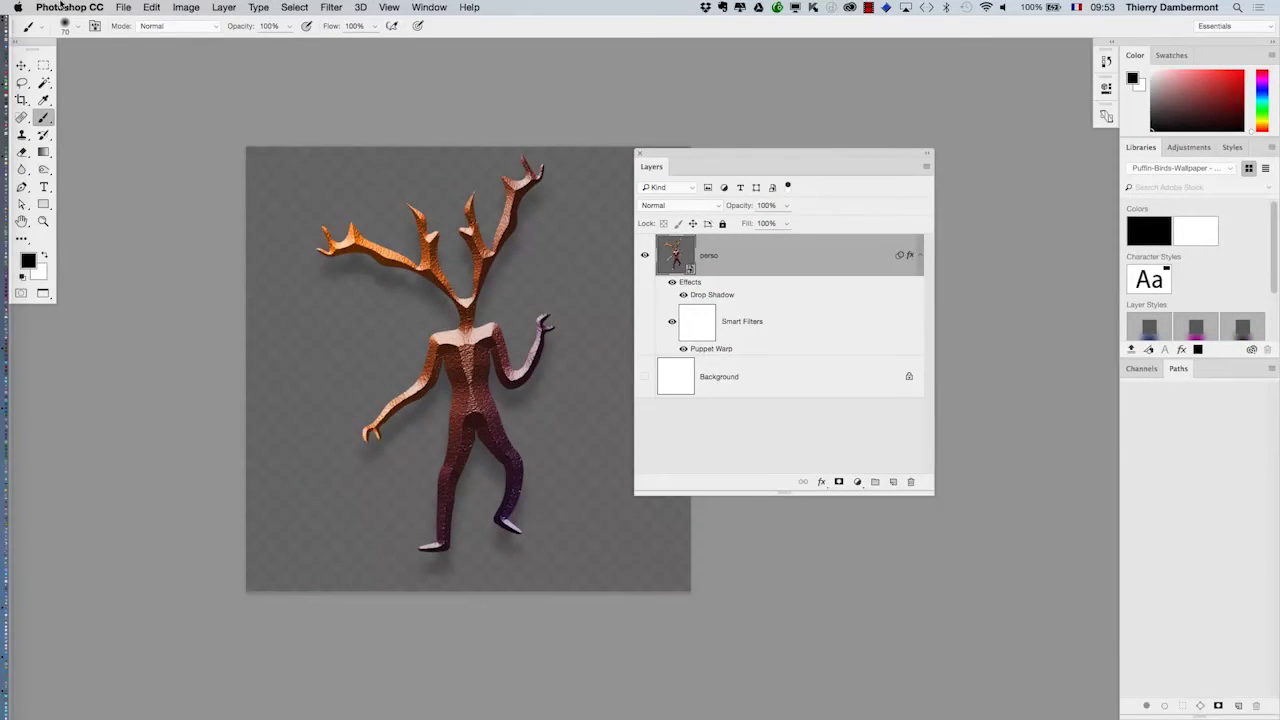
click(134, 7)
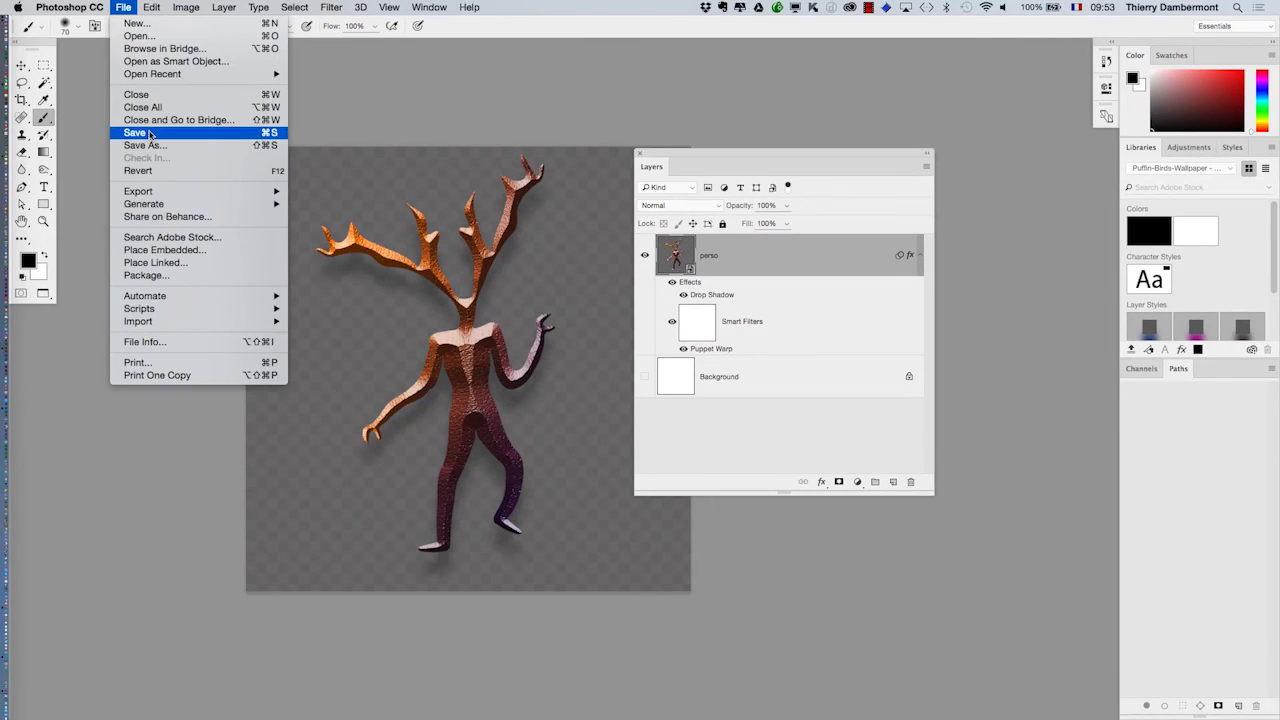
click(636, 276)
key(super+Tab)
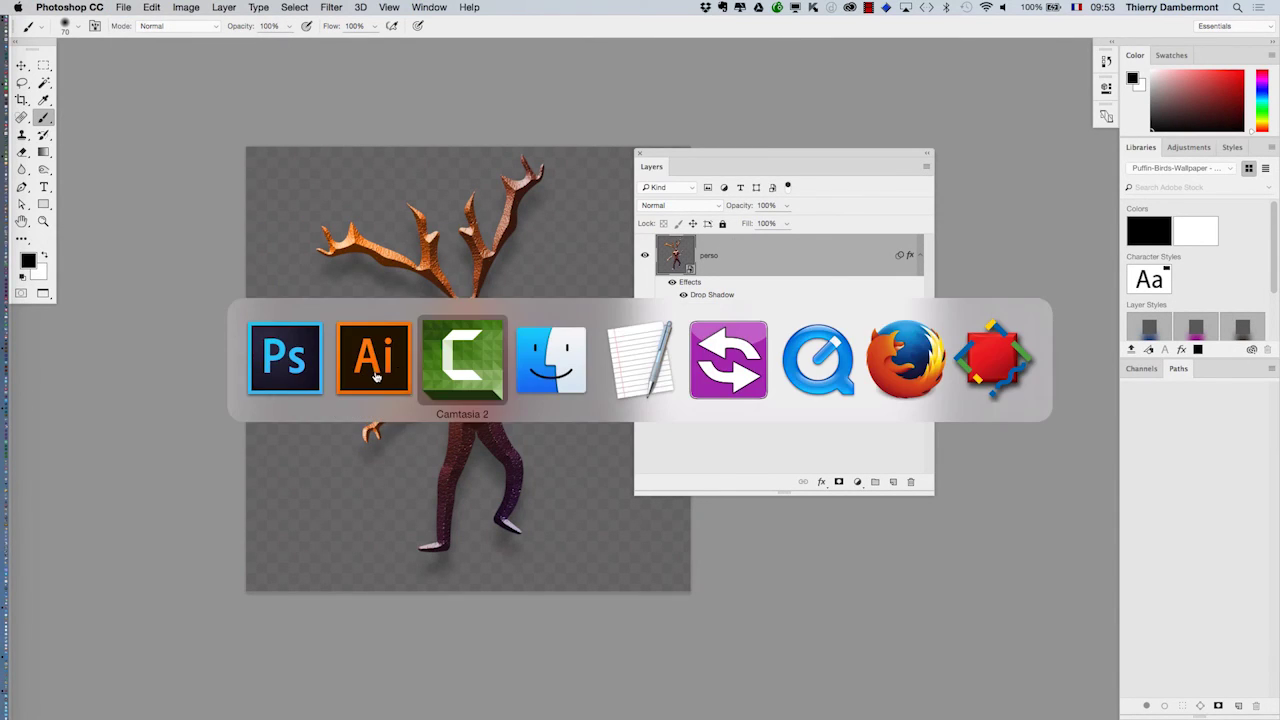
- Place the 03 PSD as a linked file sized on the artboard, and hide the transparency grid
click(118, 7)
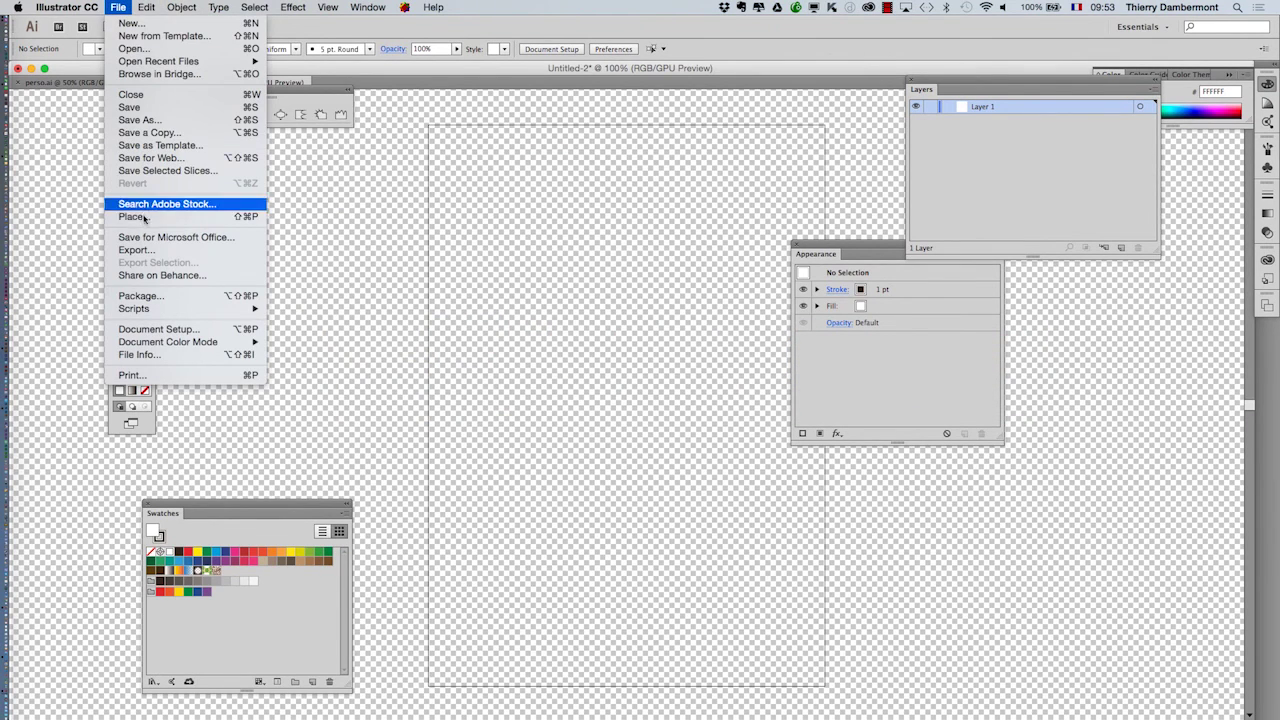
click(737, 326)
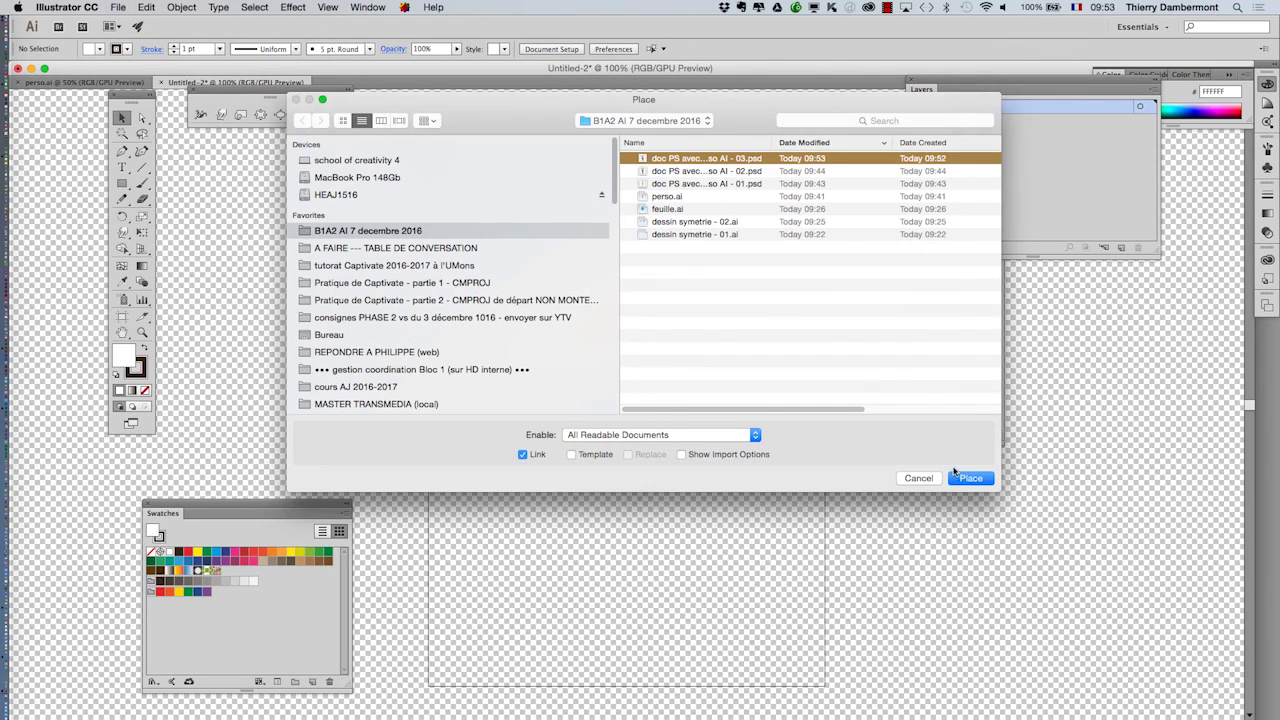
click(968, 478)
drag(462, 200, 745, 545)
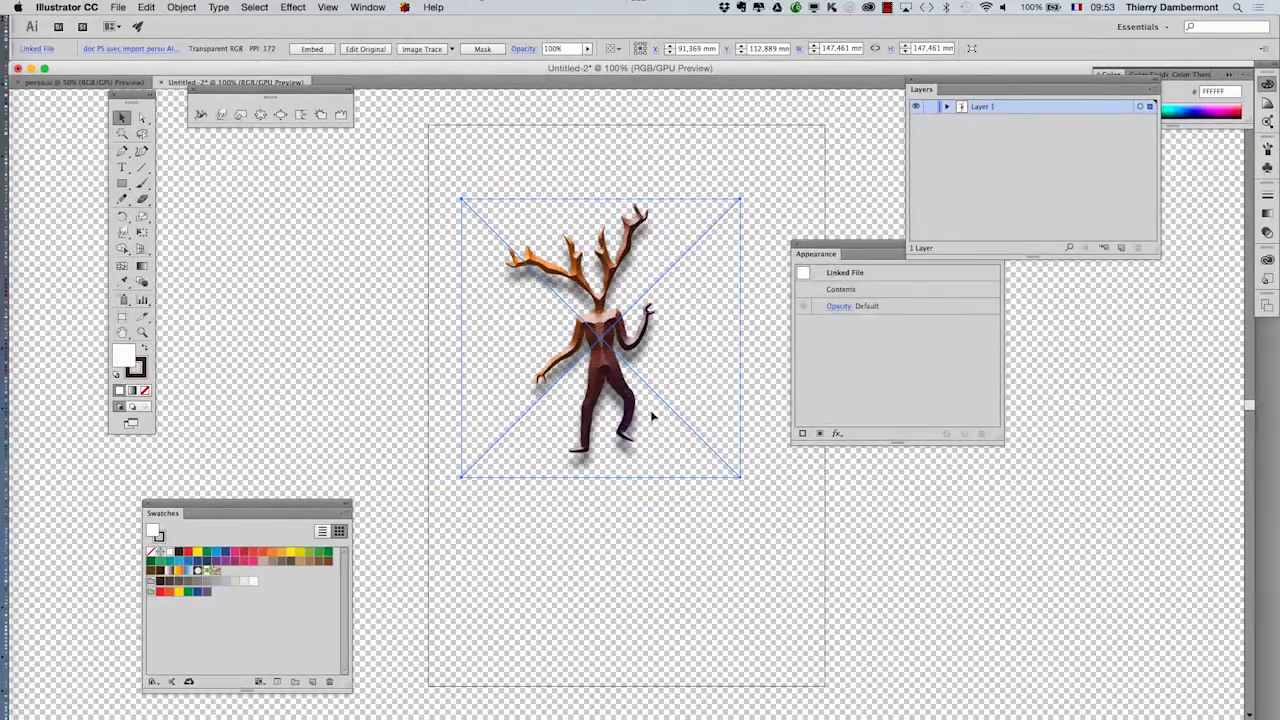
click(336, 7)
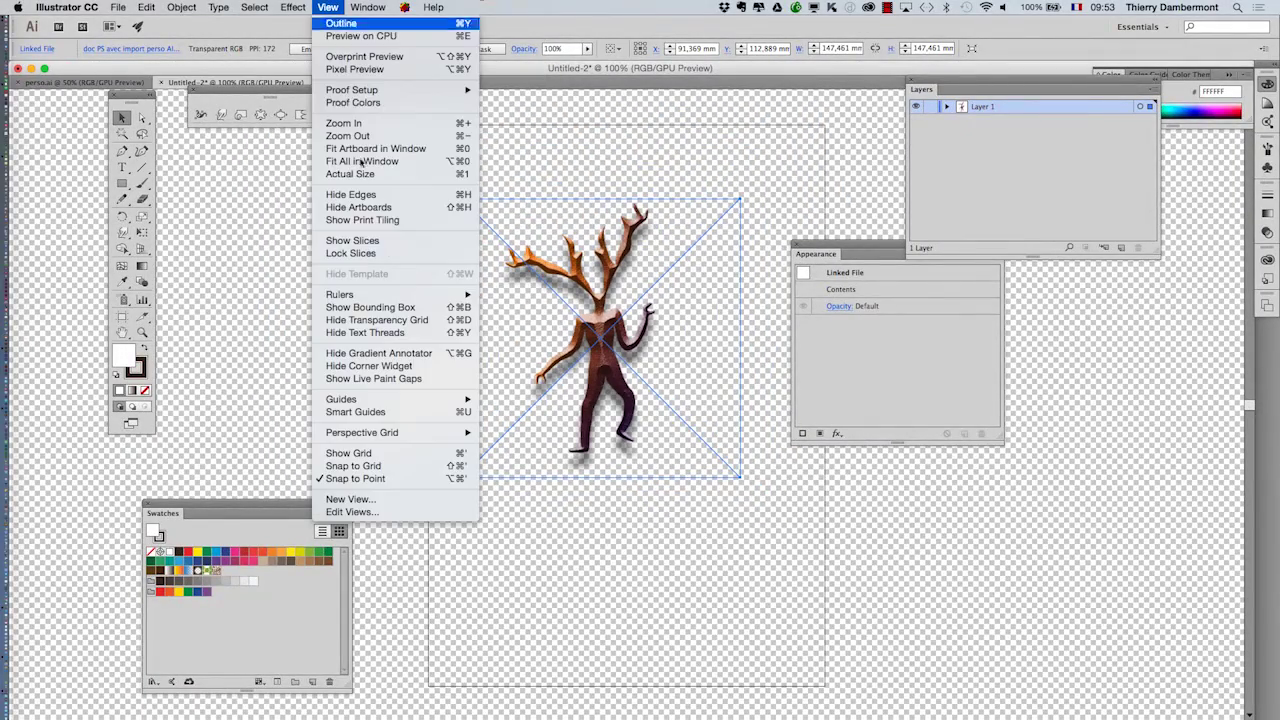
click(404, 320)
click(396, 257)
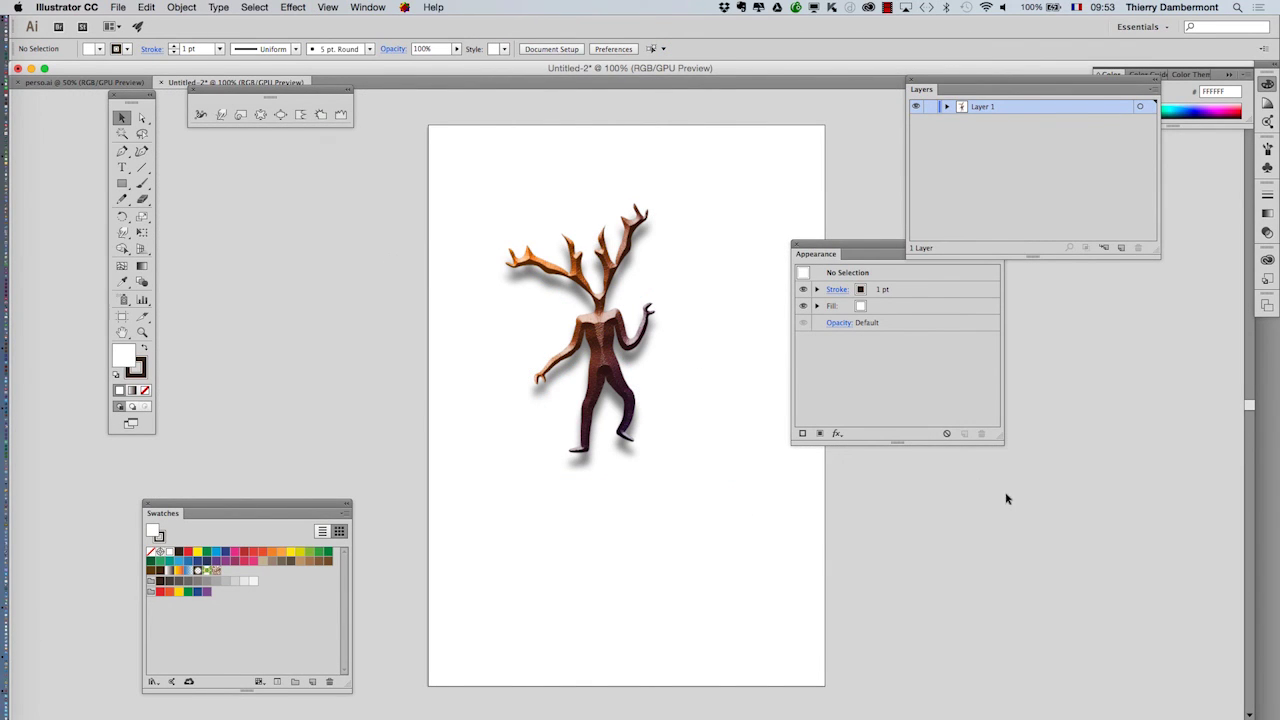
- Float the Untitled-2 document and tile it beside perso.ai, with perso.ai active
drag(237, 97, 199, 181)
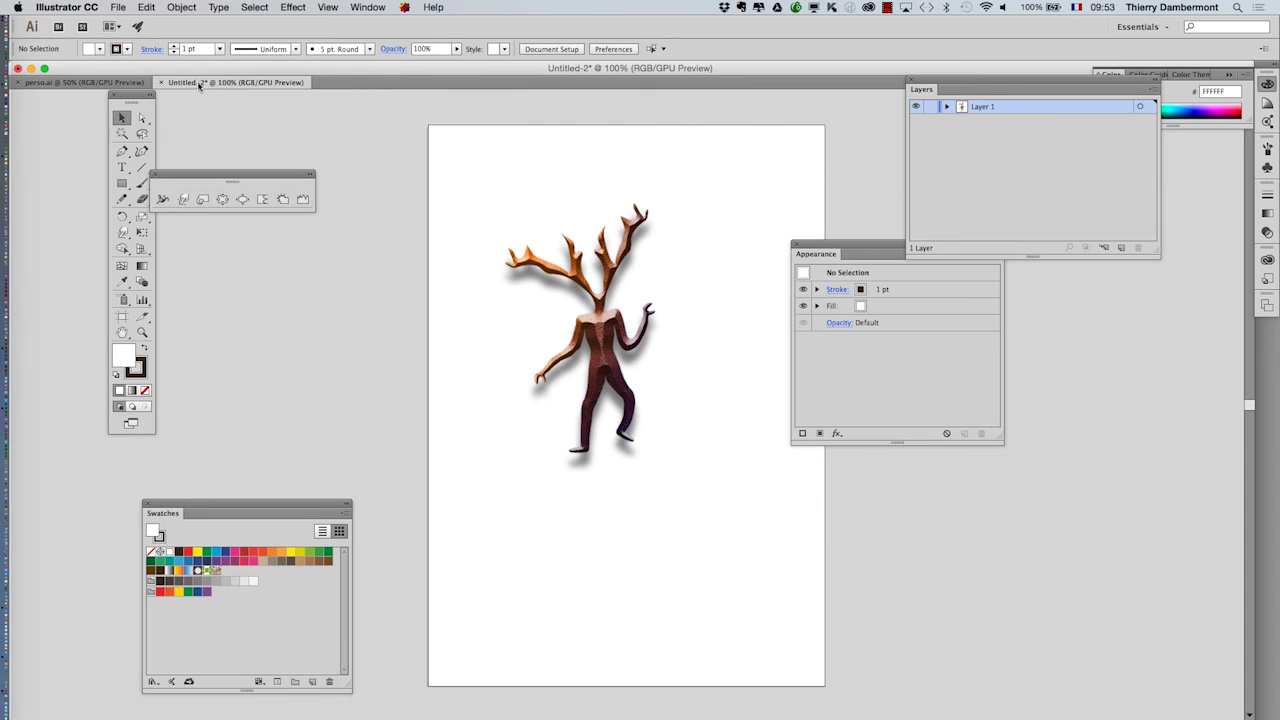
drag(199, 84, 395, 141)
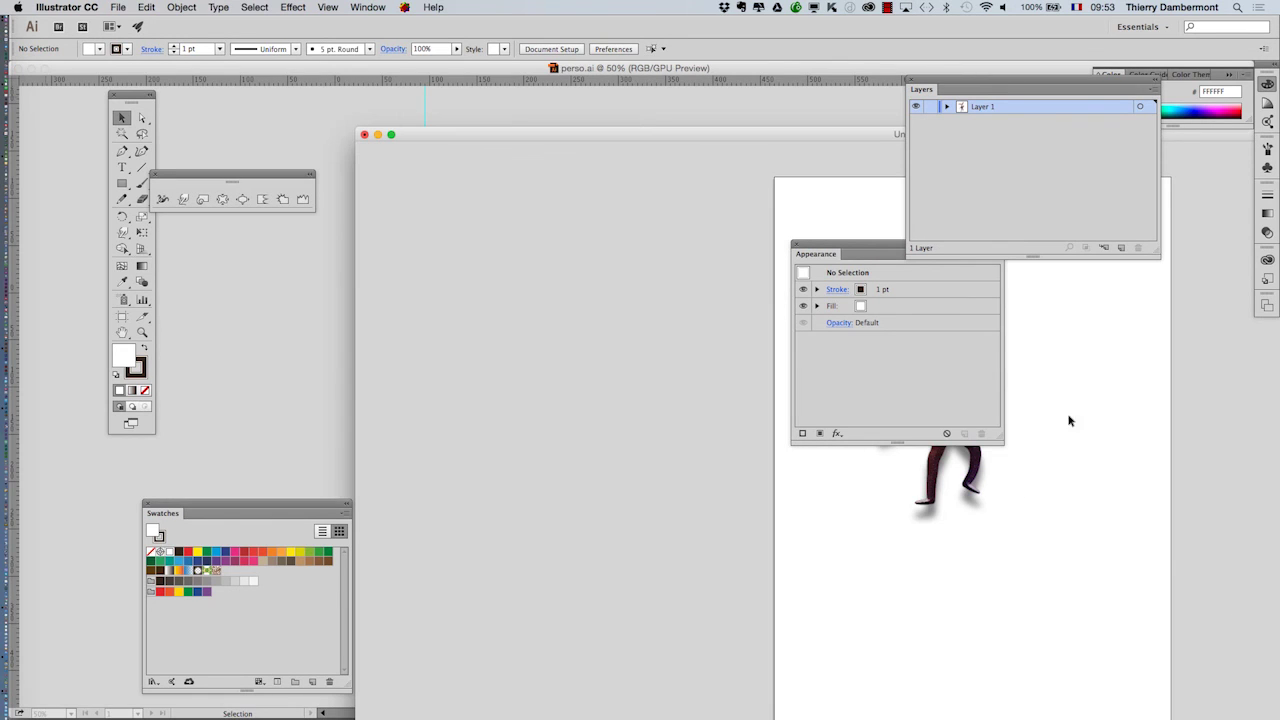
click(366, 7)
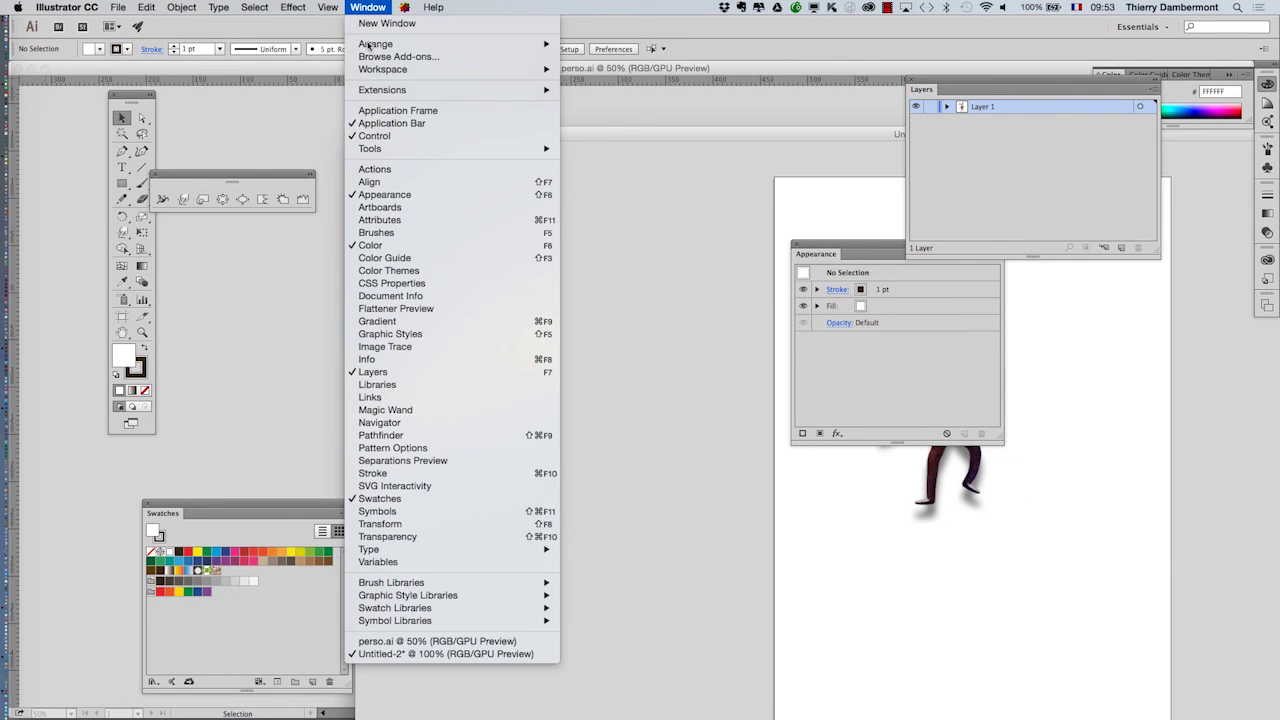
mouse_move(376, 44)
click(643, 57)
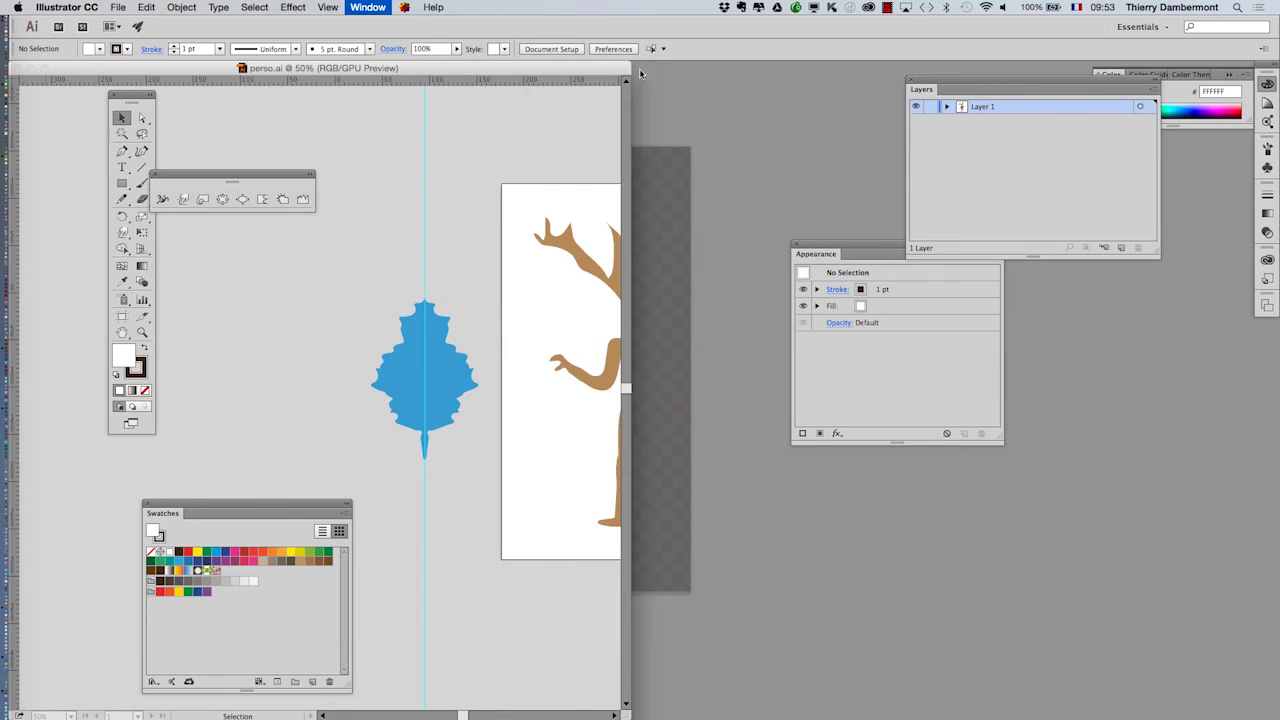
click(510, 76)
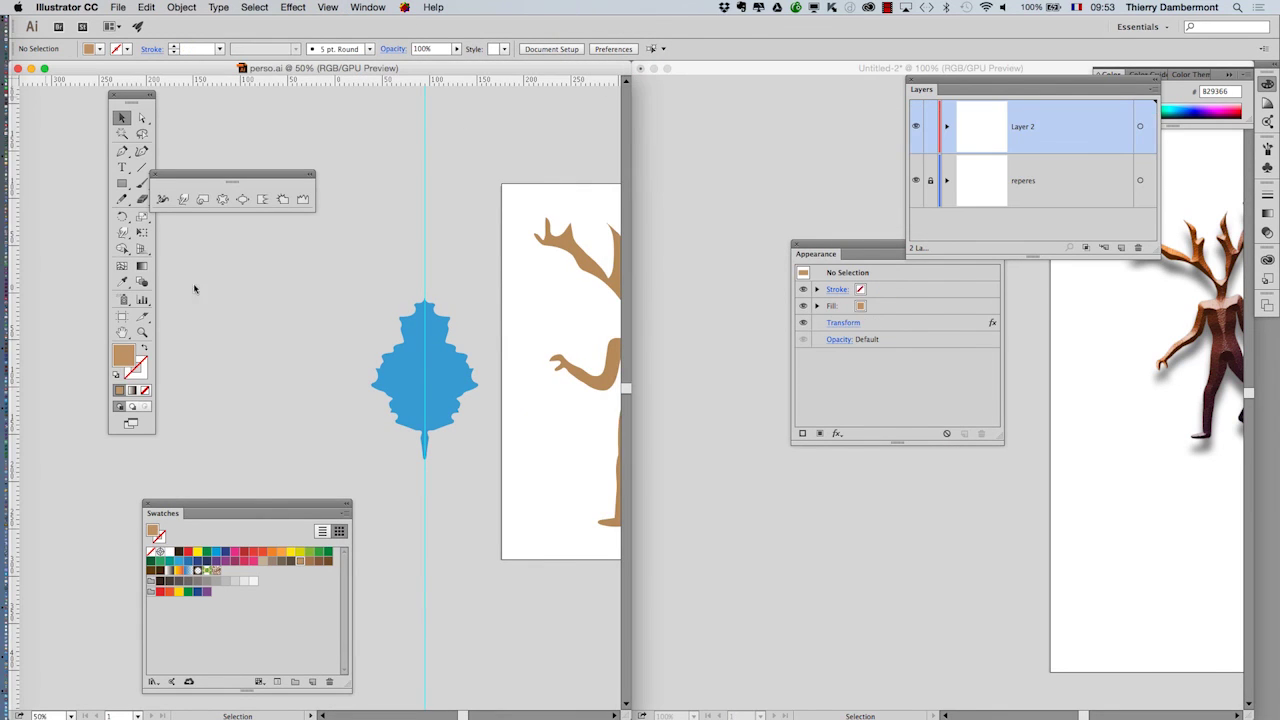